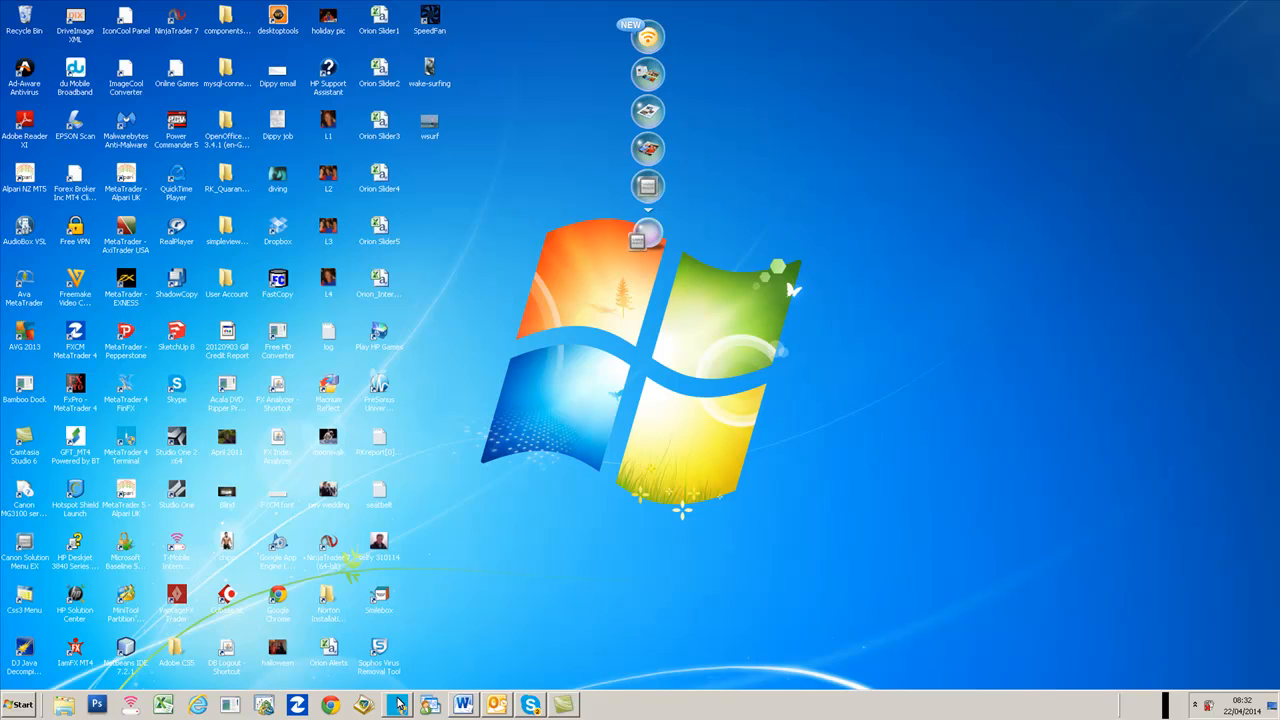
- Switch to the MetaTrader 4 terminal from the taskbar
click(398, 704)
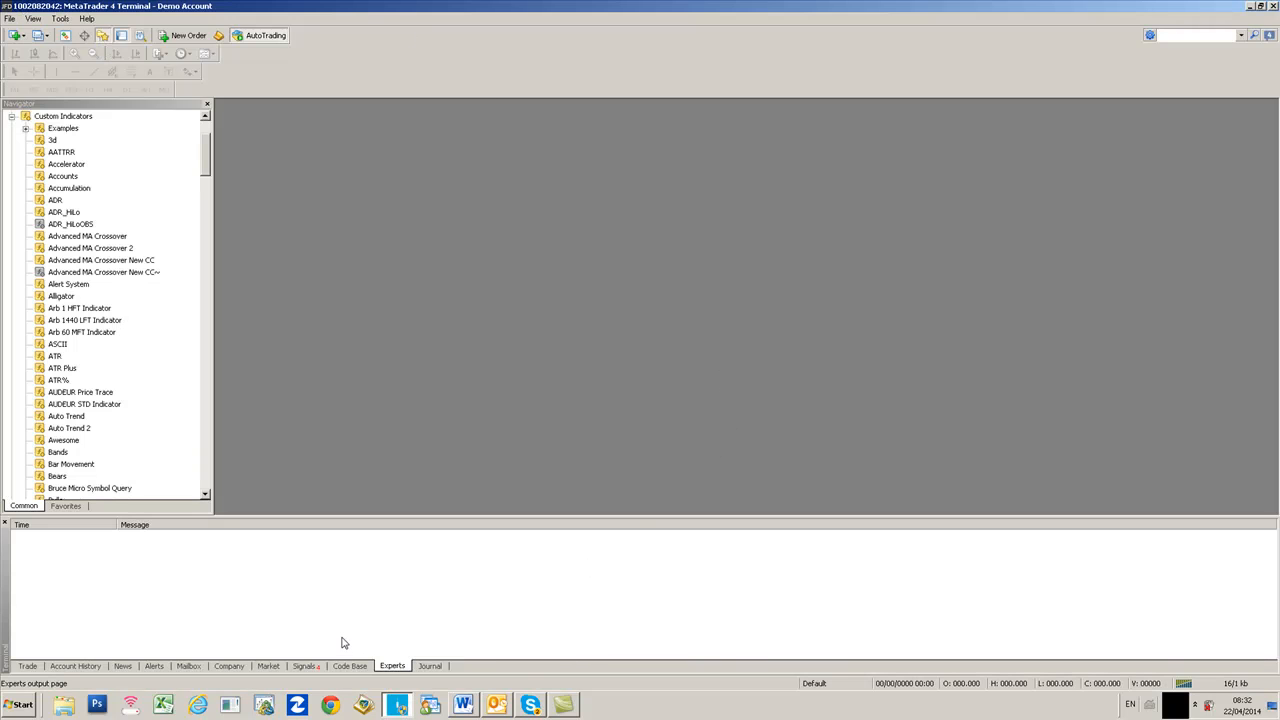
- Open the FX AlgoTrader bookmark in Chrome and shift the window up to expose the footer
click(330, 704)
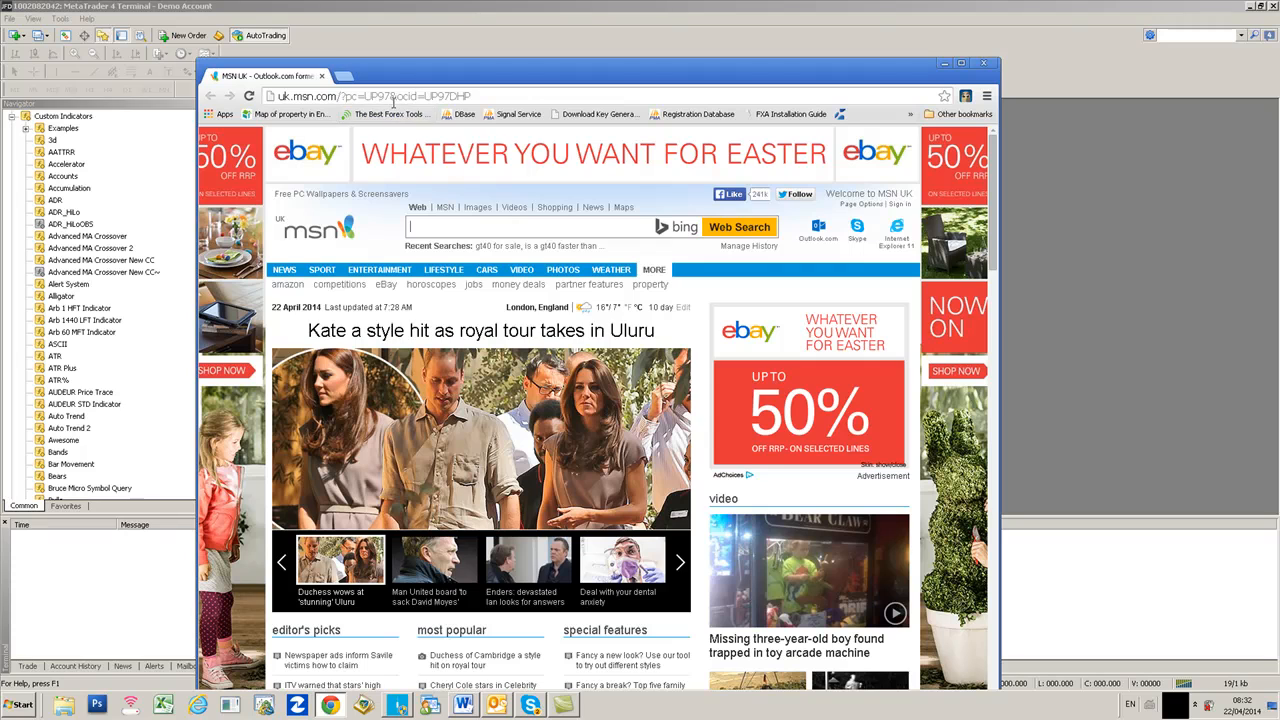
click(389, 115)
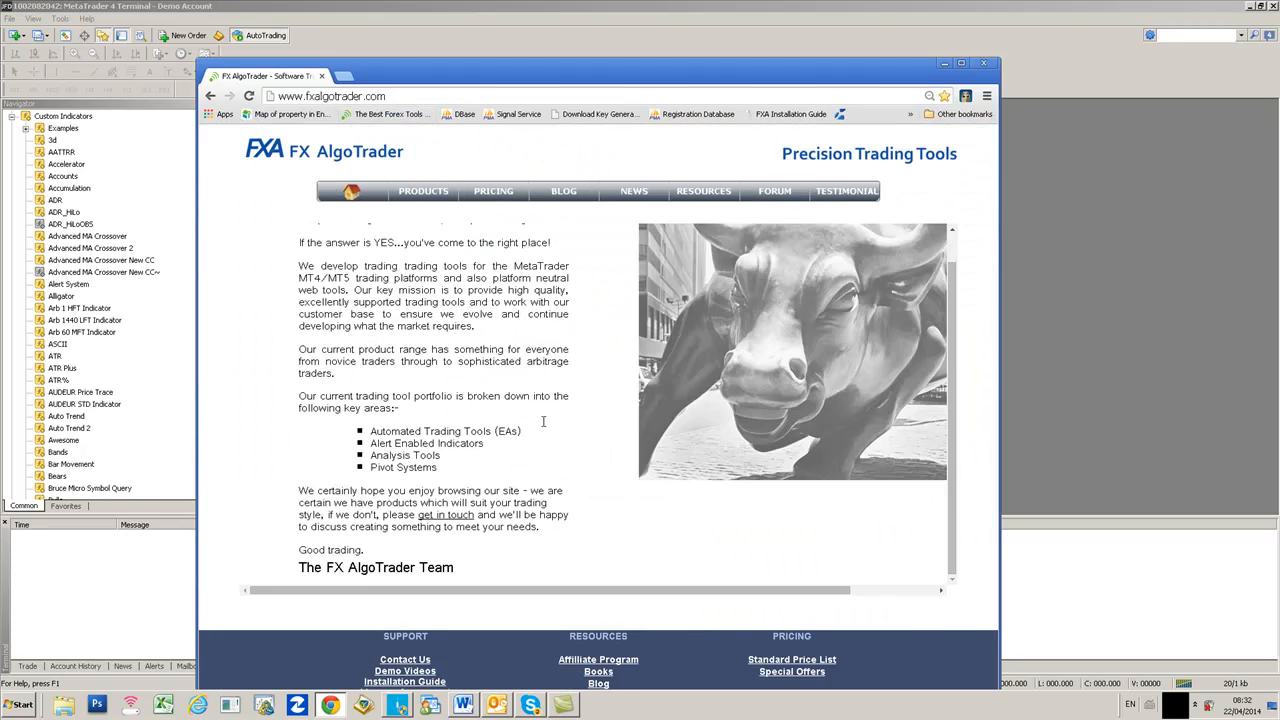
drag(620, 64, 640, 21)
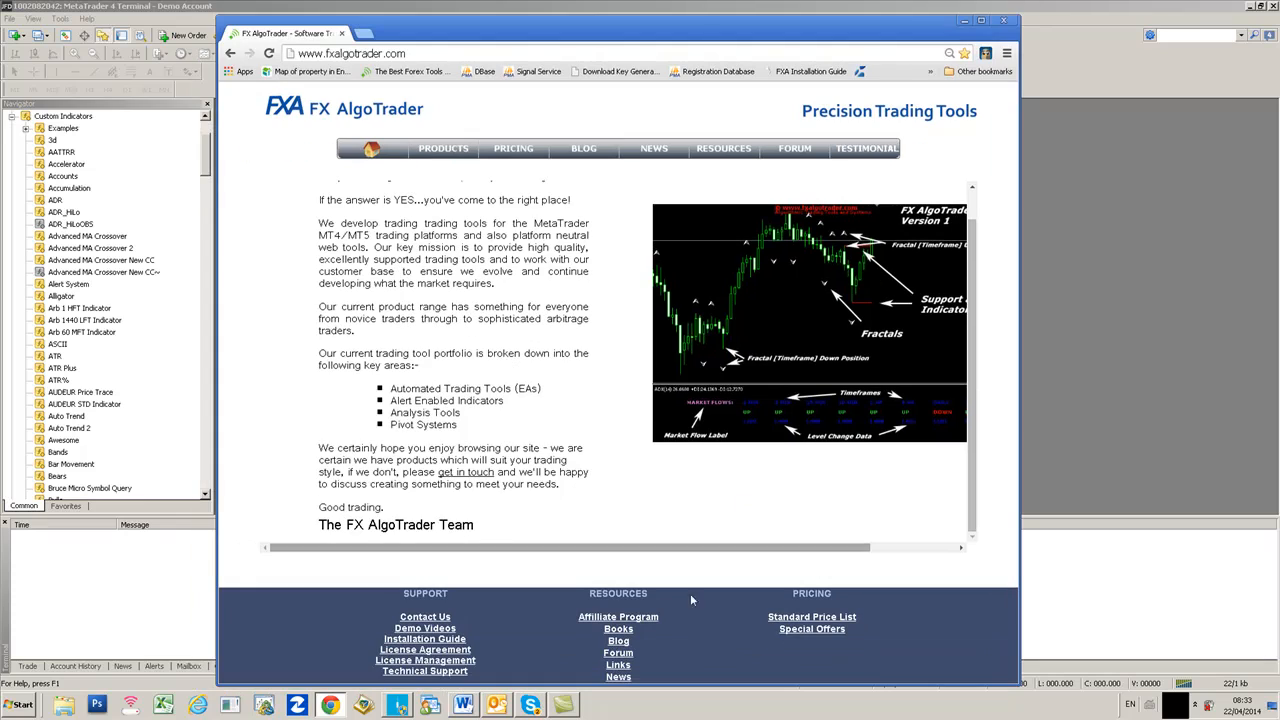
- Submit the customer Ref number and ID on the License Management page to view licensing data
click(458, 671)
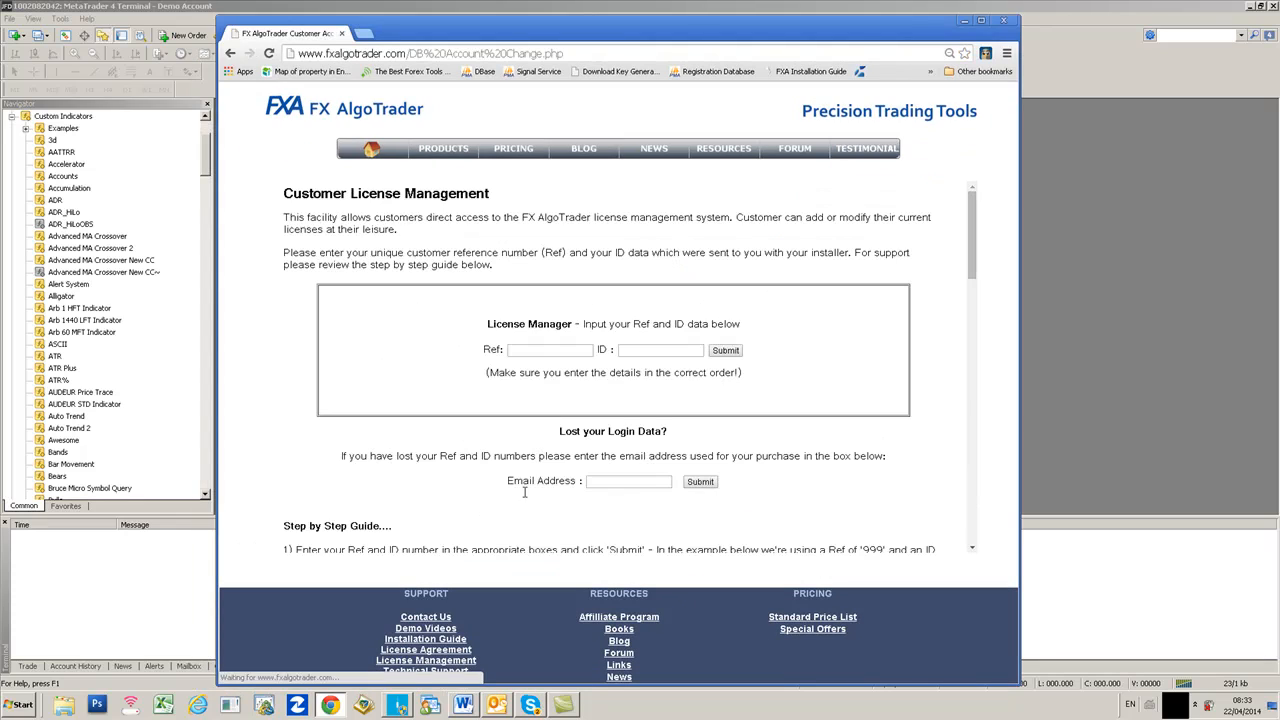
click(537, 352)
click(643, 351)
text(New)
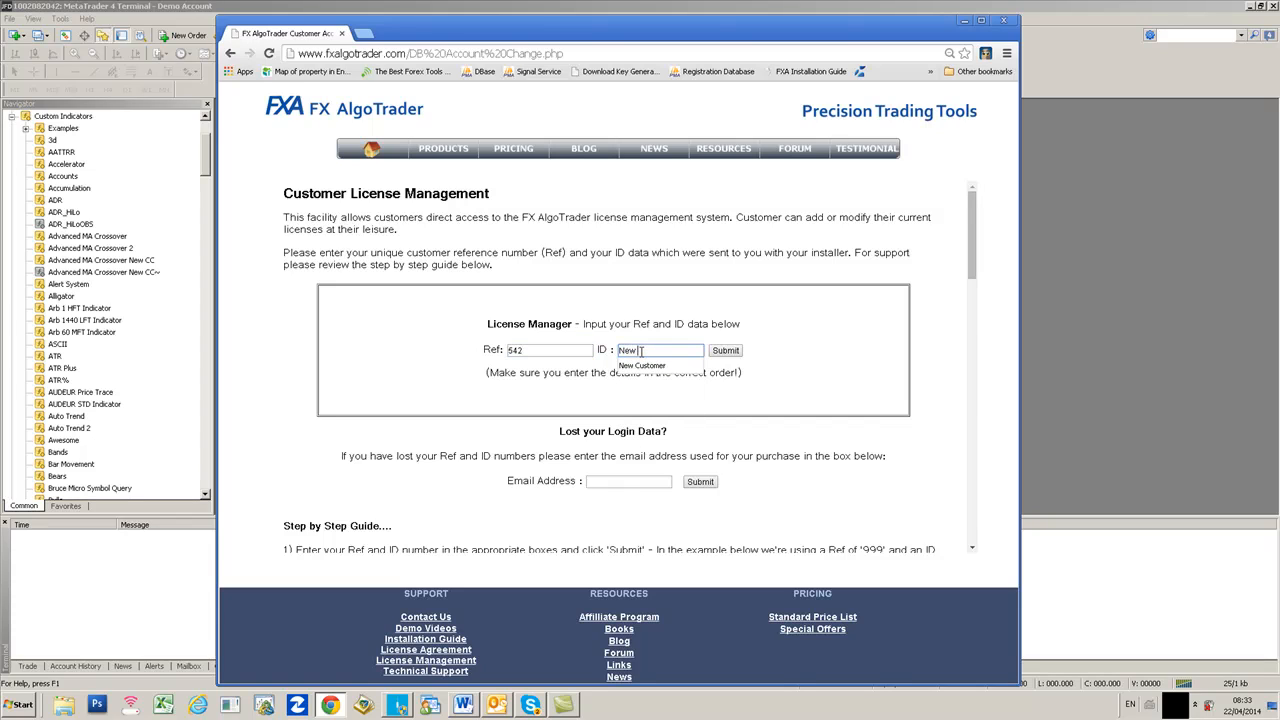
text( Customer)
click(726, 352)
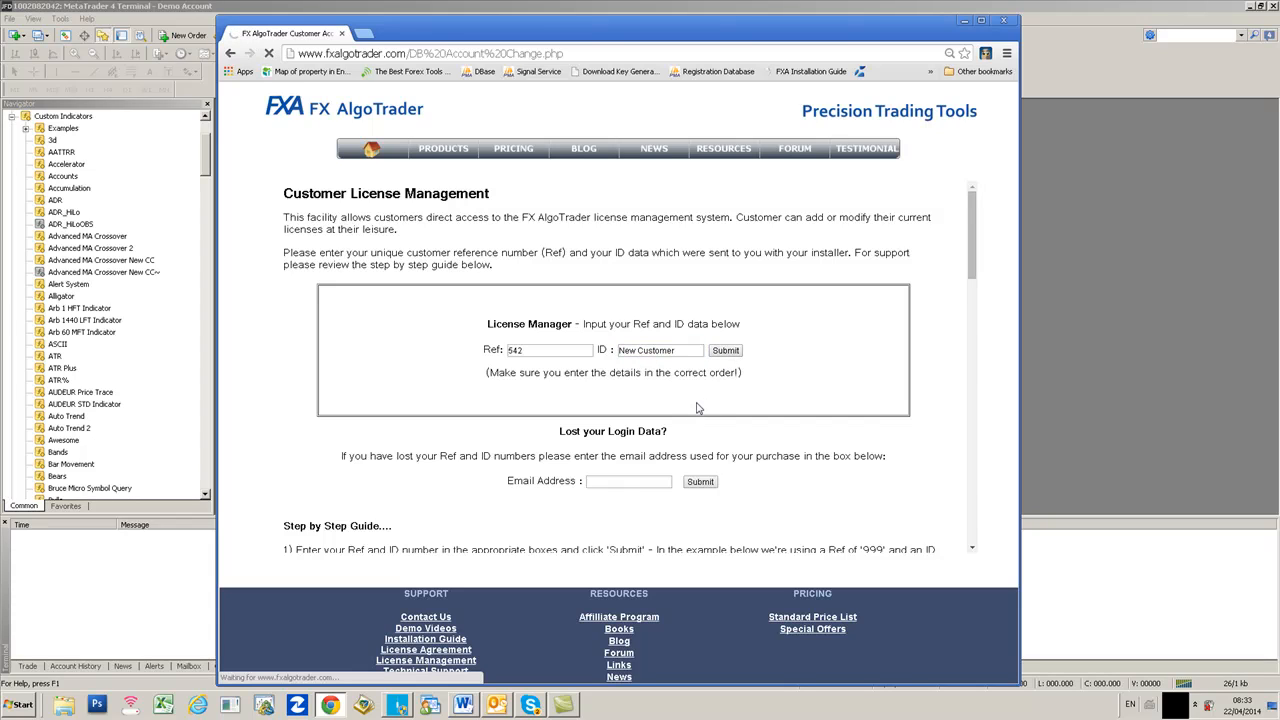
click(725, 353)
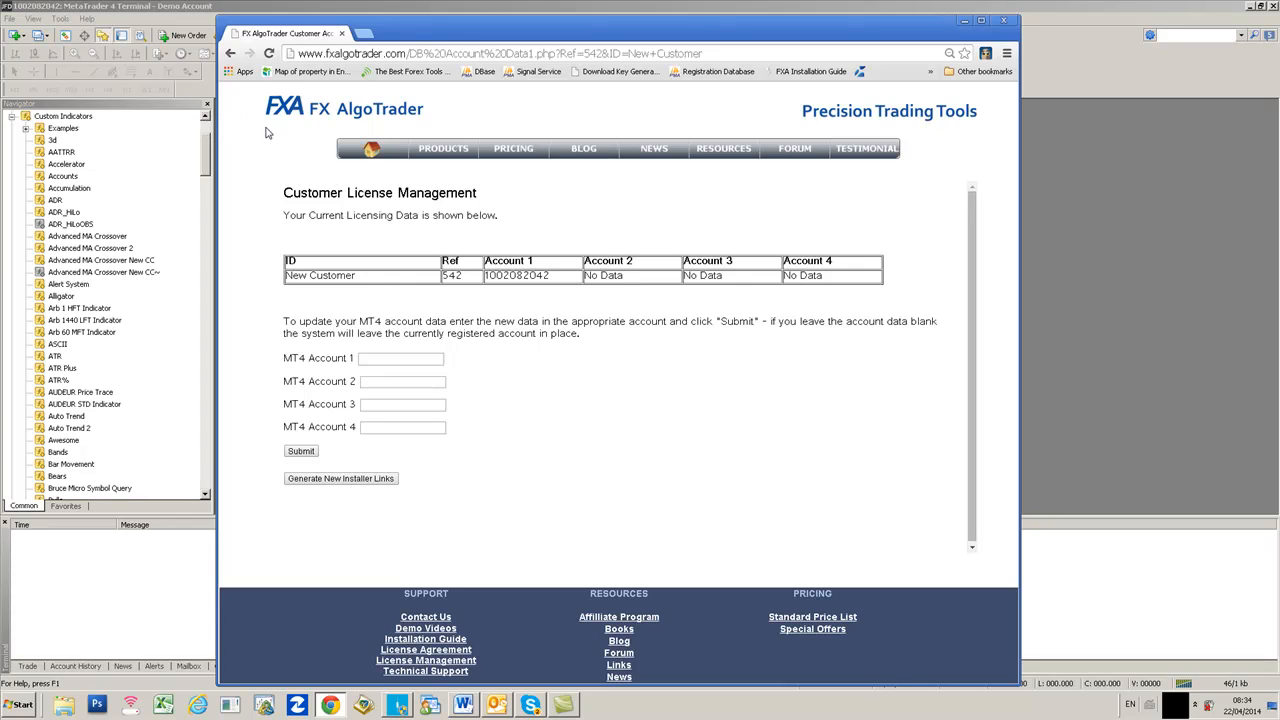
- Minimize the browser and open MetaTrader's data folder via File > Open Data Folder
click(965, 22)
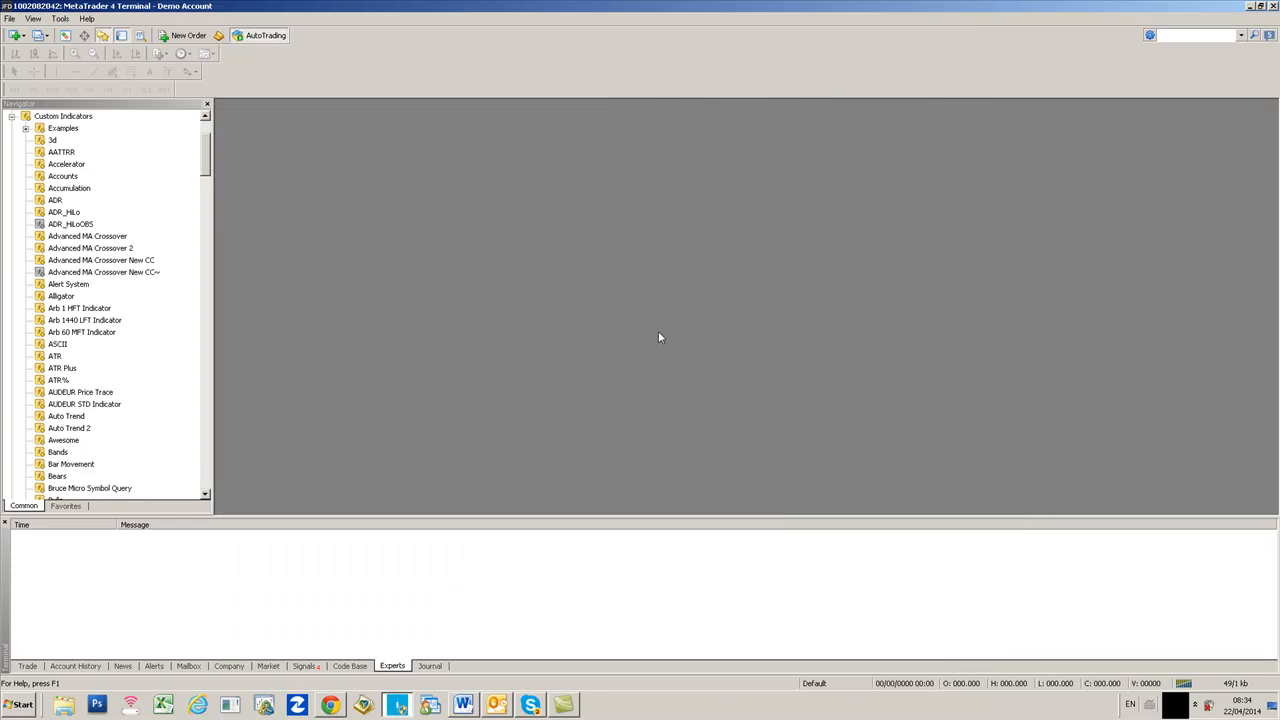
click(10, 19)
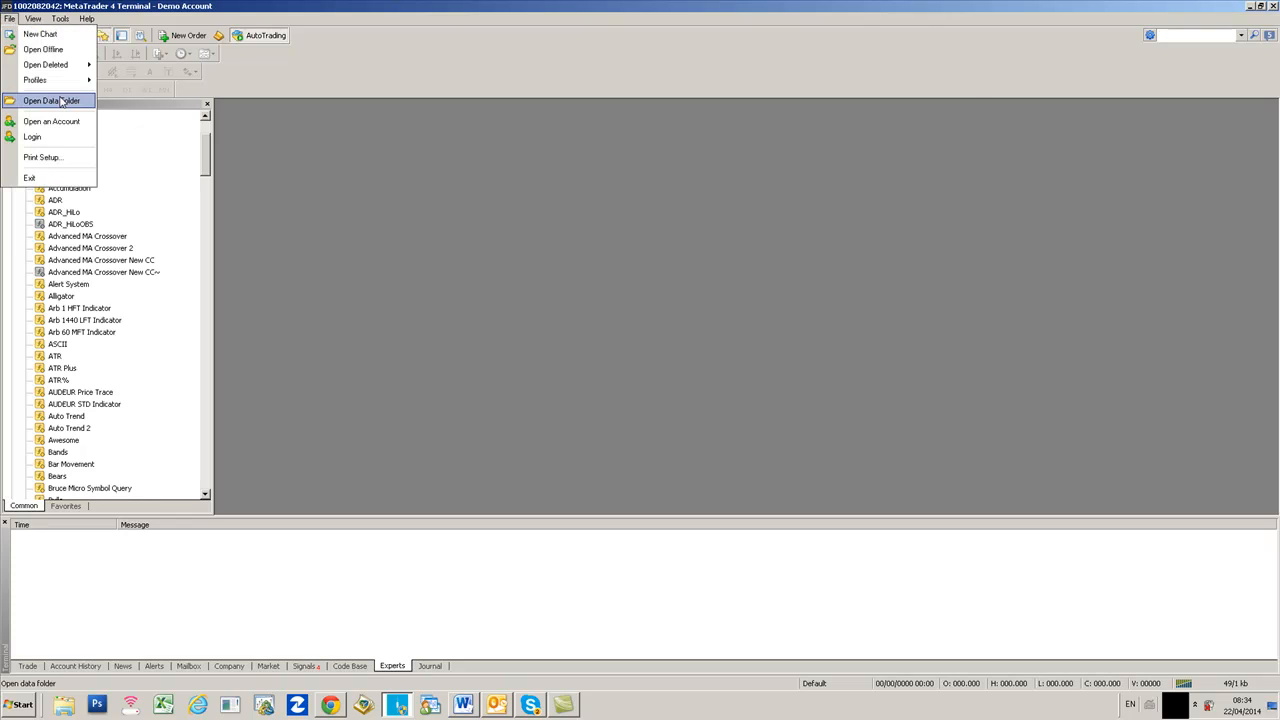
click(60, 101)
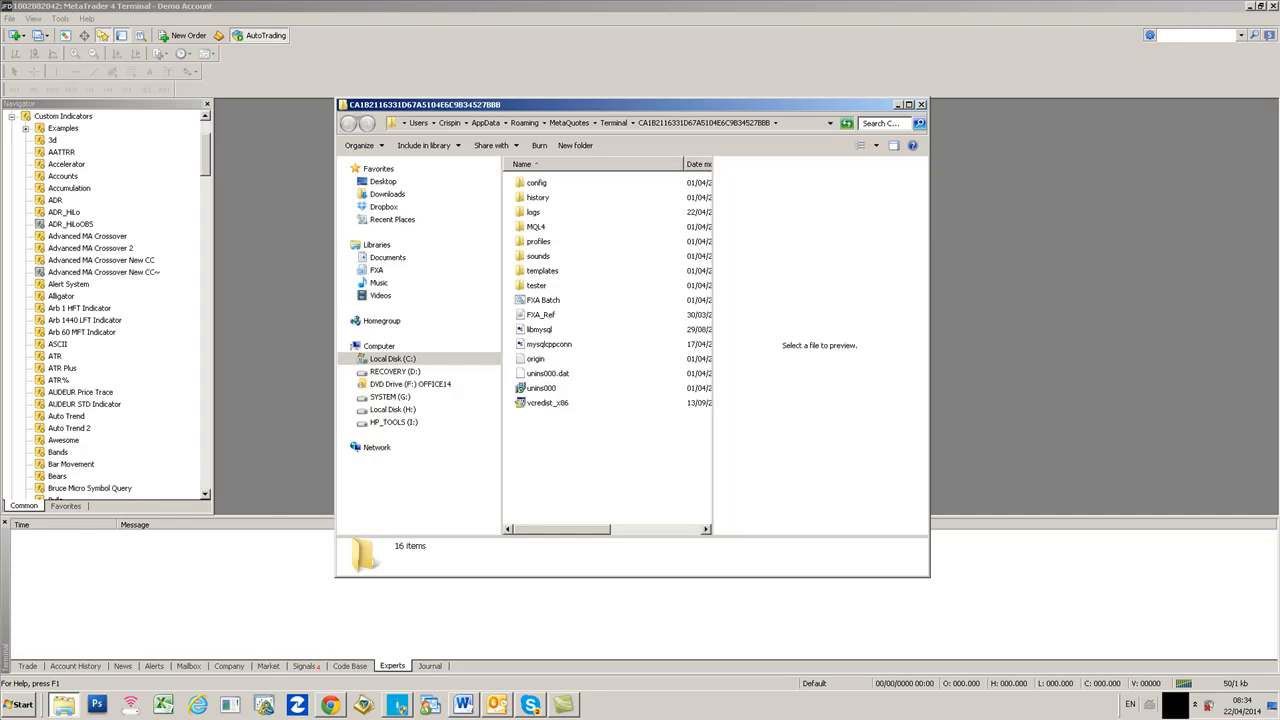
click(21, 705)
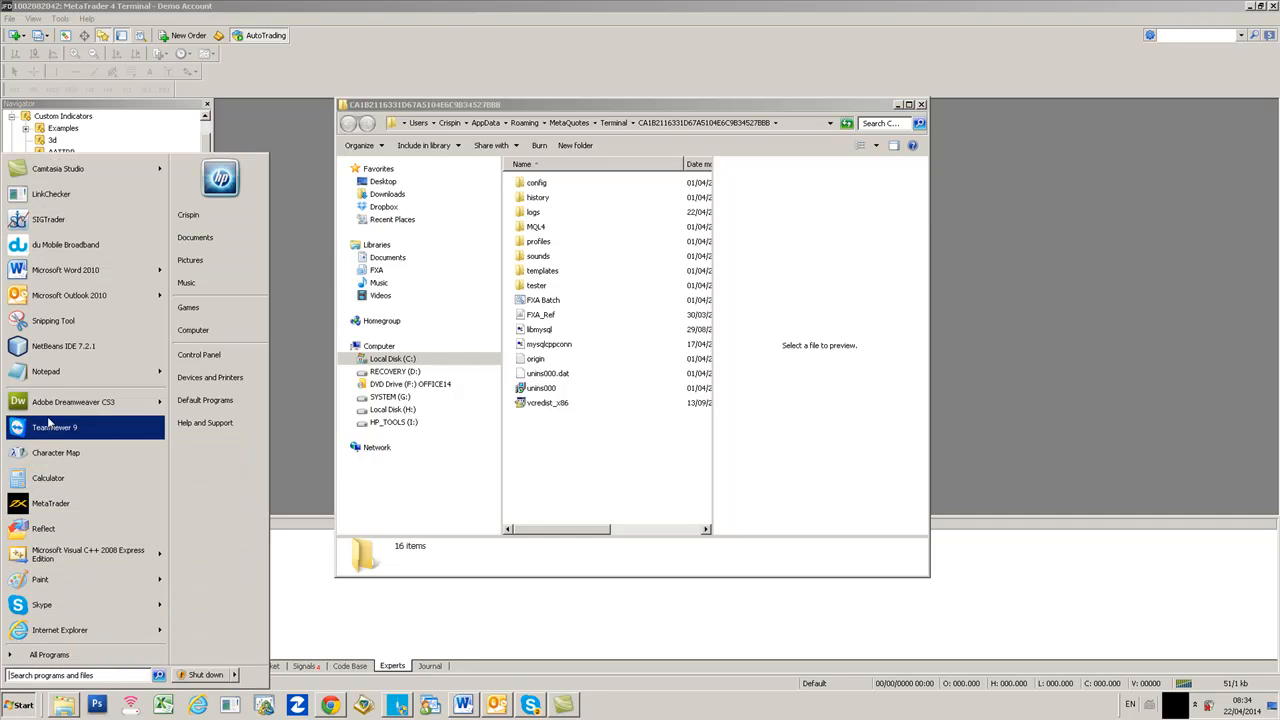
- Snip the data folder window's title bar and path with Snipping Tool, placing the snip below
click(45, 322)
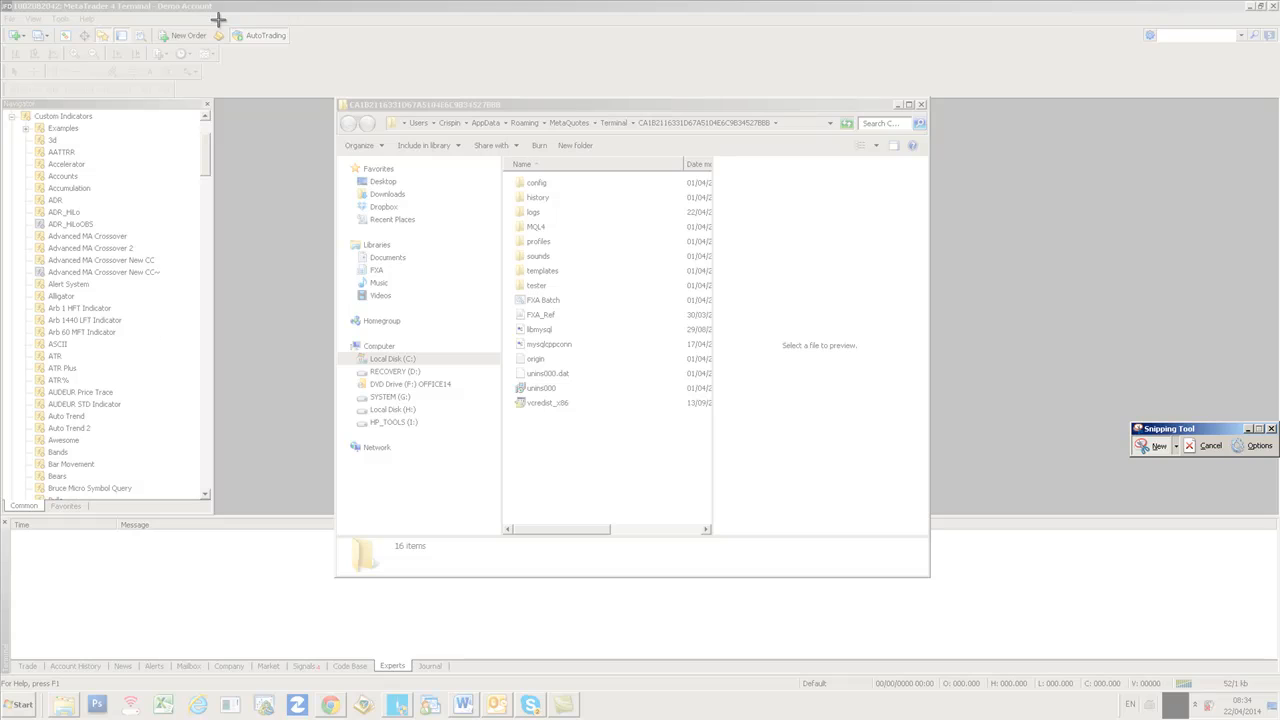
drag(298, 69, 834, 209)
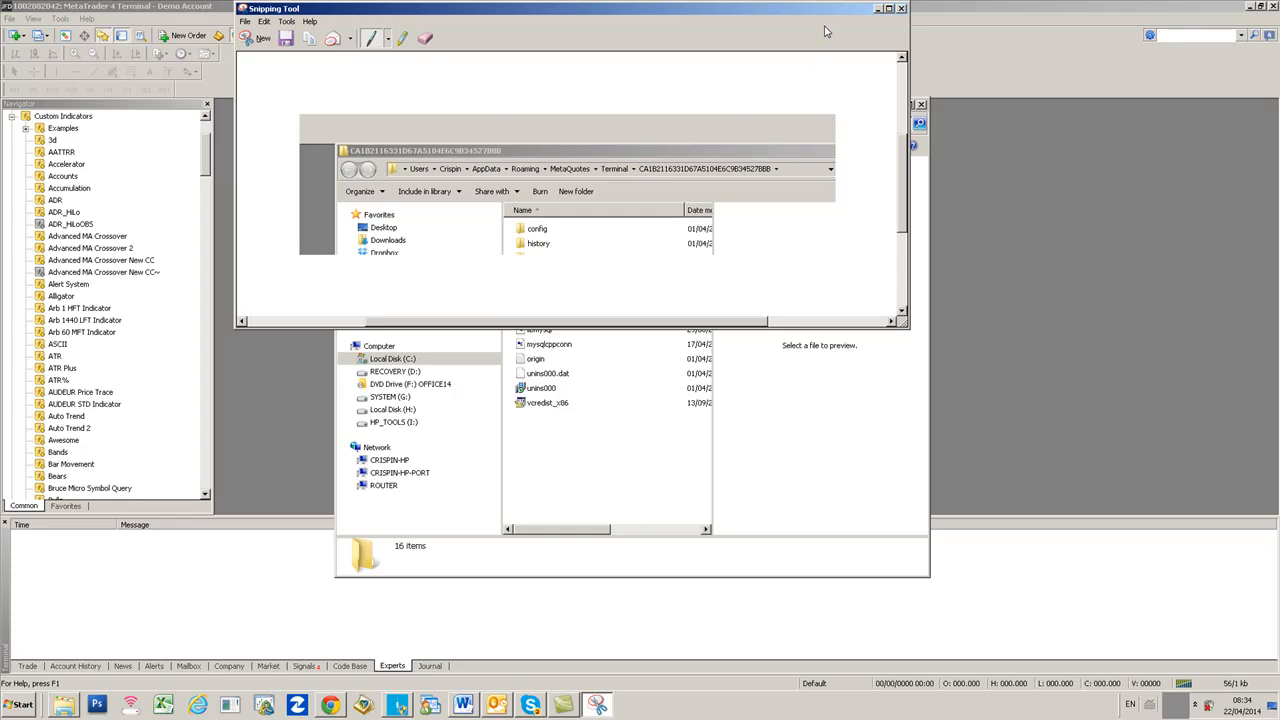
drag(857, 456, 858, 455)
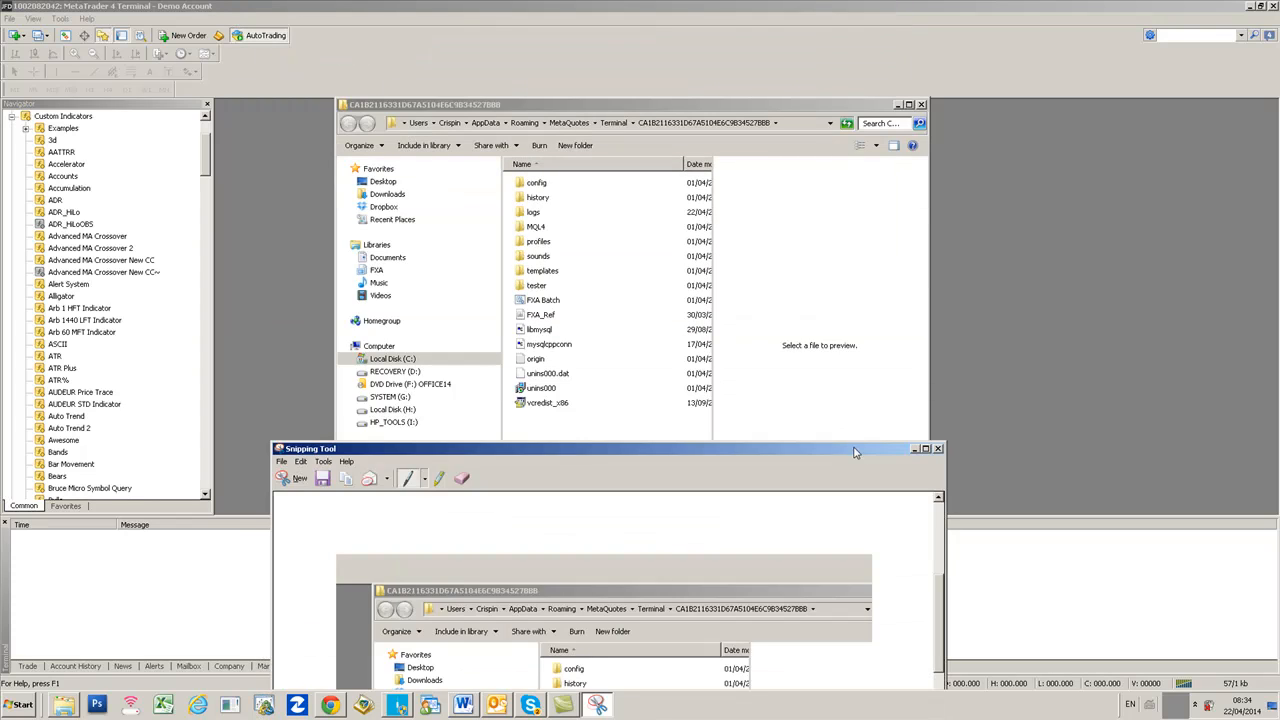
- Open the origin file in Notepad to read the install path, then minimize Notepad
click(535, 362)
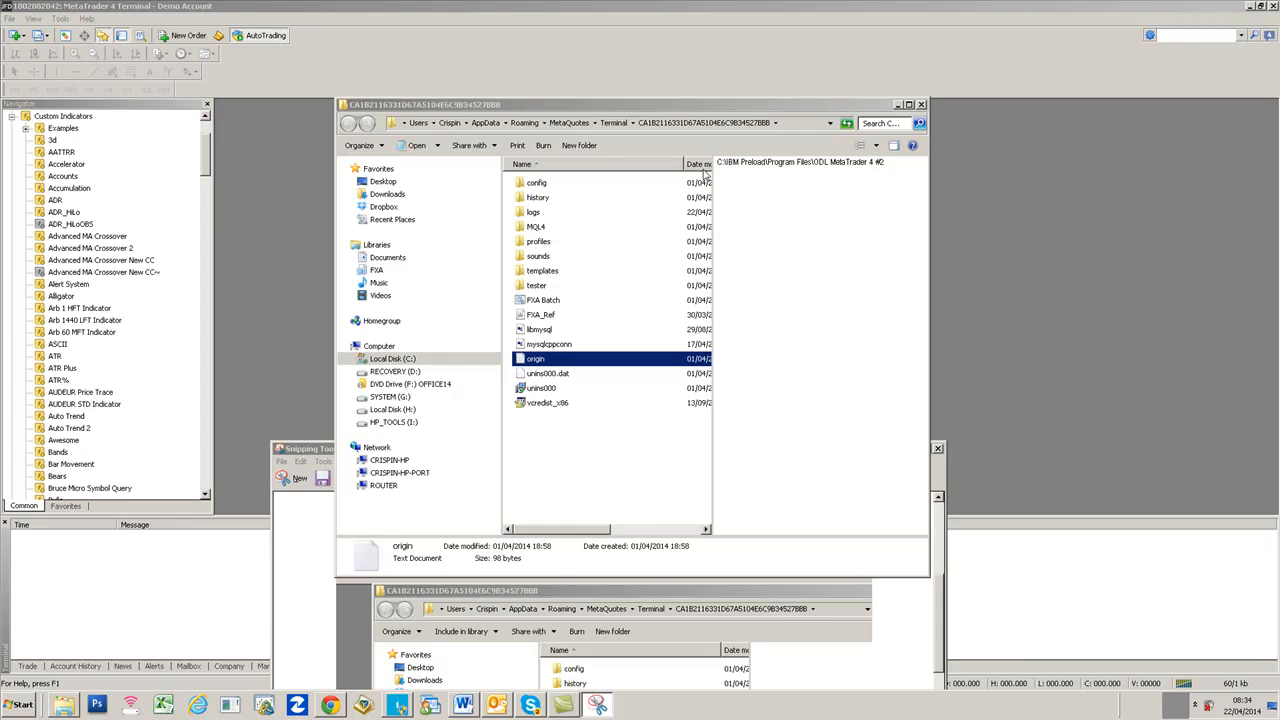
right_click(537, 359)
click(578, 414)
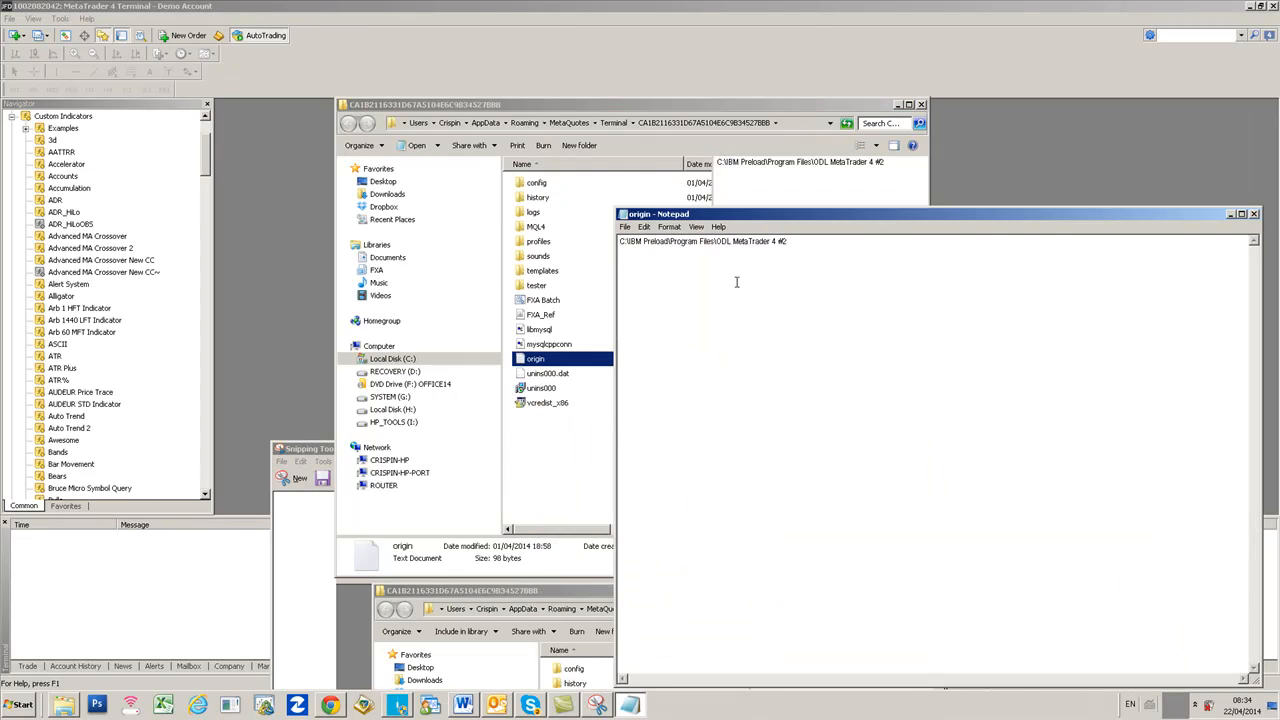
drag(756, 214, 606, 186)
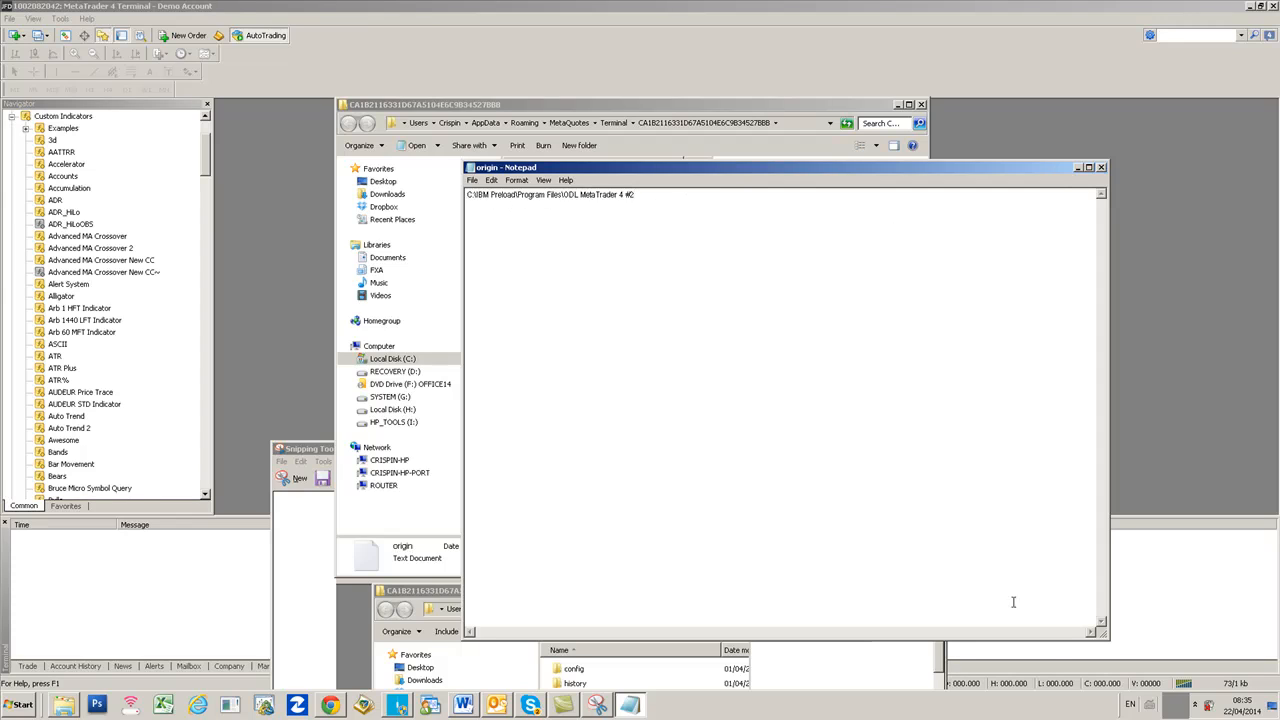
click(1078, 167)
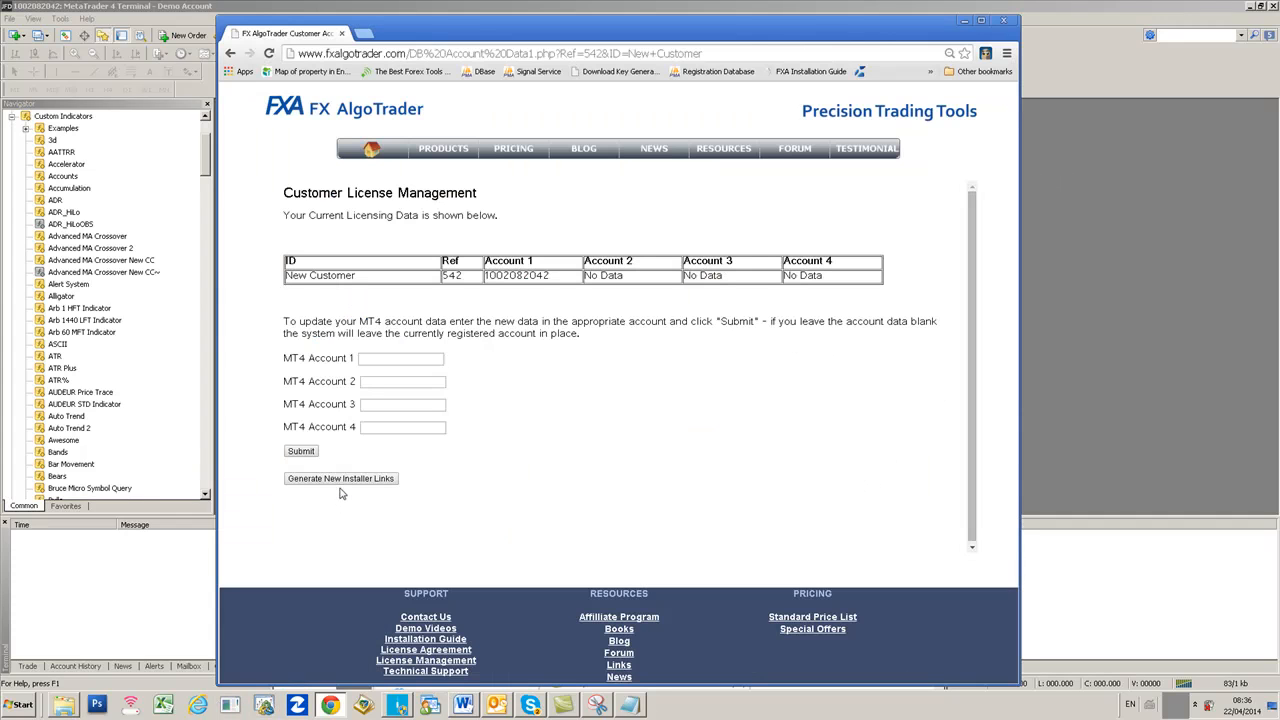
- Generate new installer links and open the Build 600+ Installation Guide link
click(341, 481)
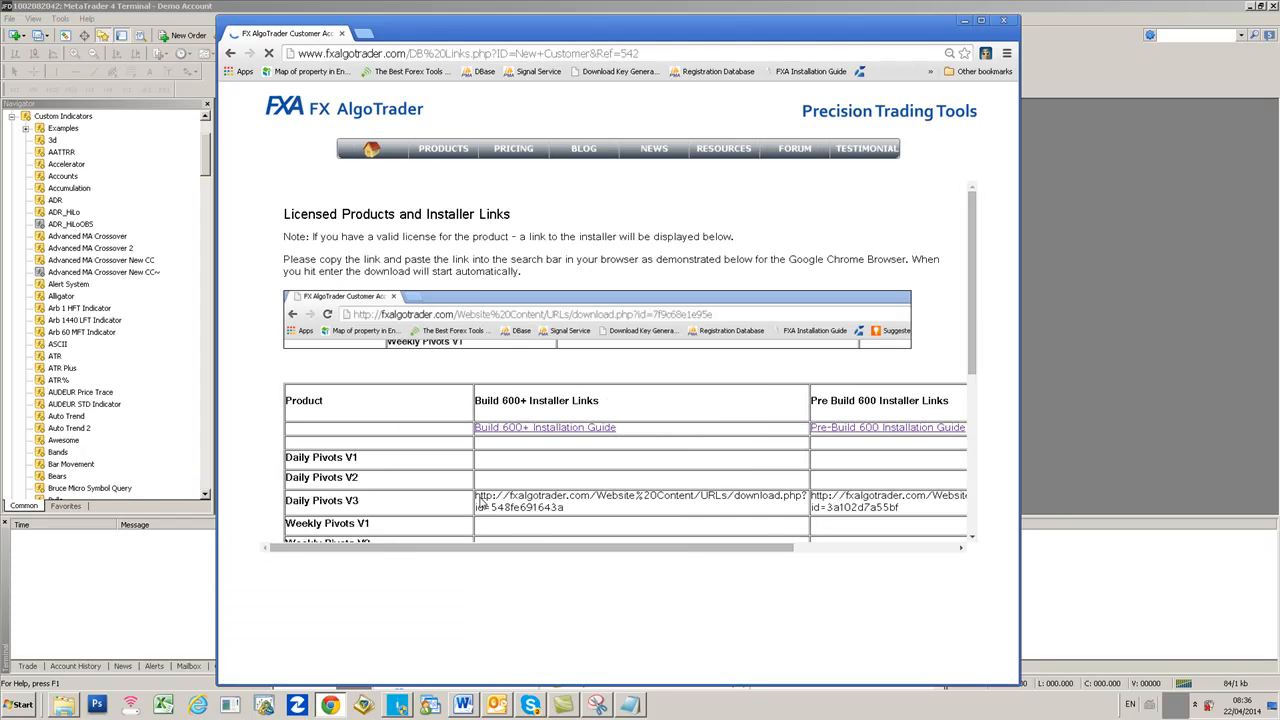
drag(974, 211, 969, 262)
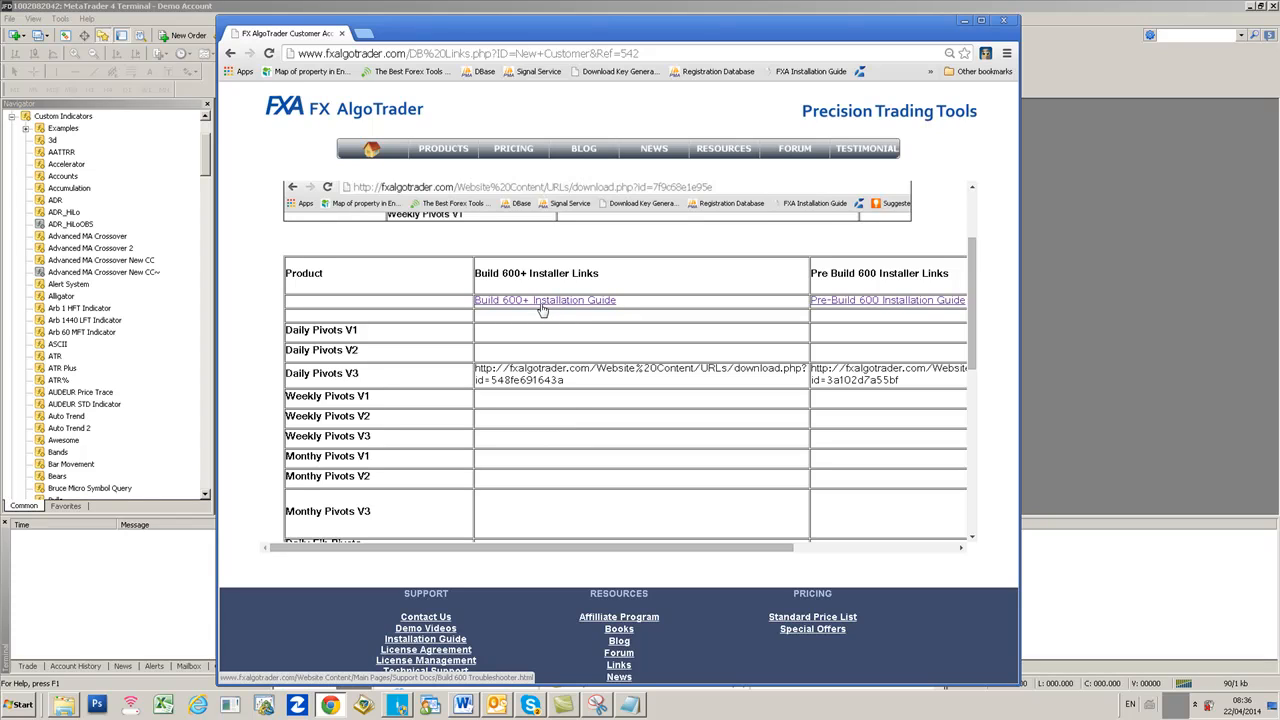
click(542, 306)
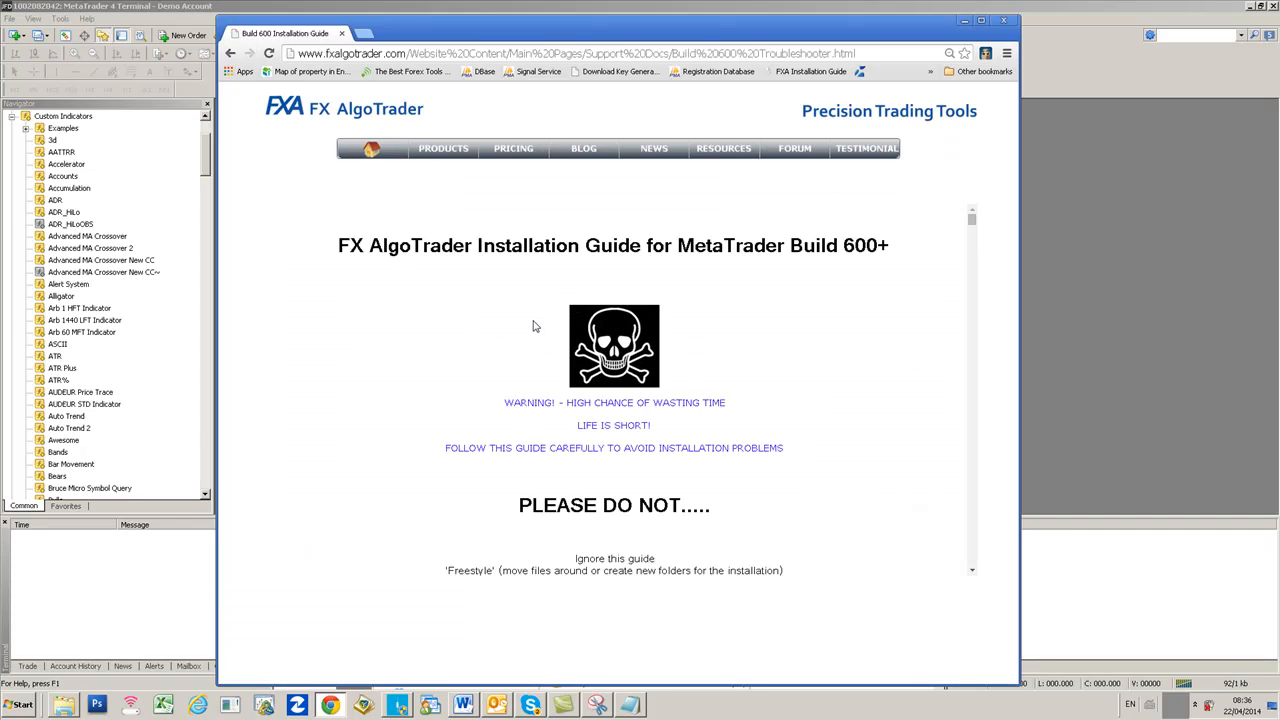
scroll(533, 323, down, 3)
scroll(533, 323, down, 6)
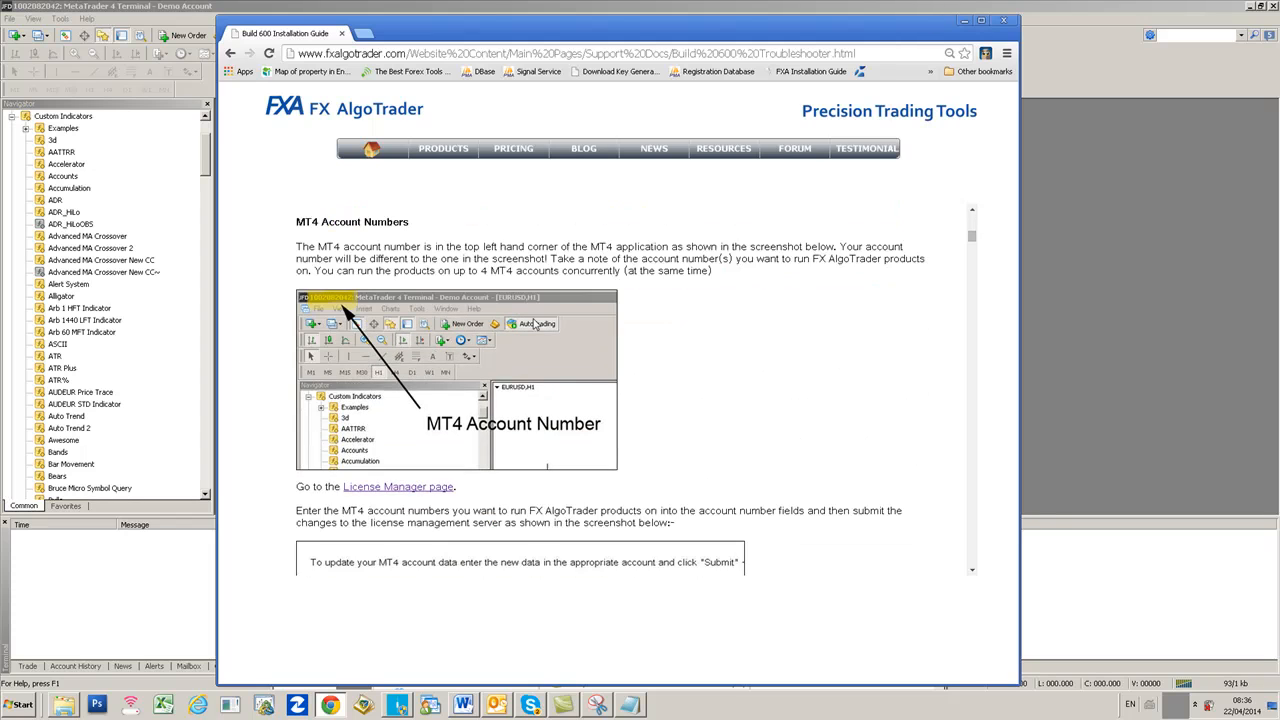
scroll(533, 323, down, 3)
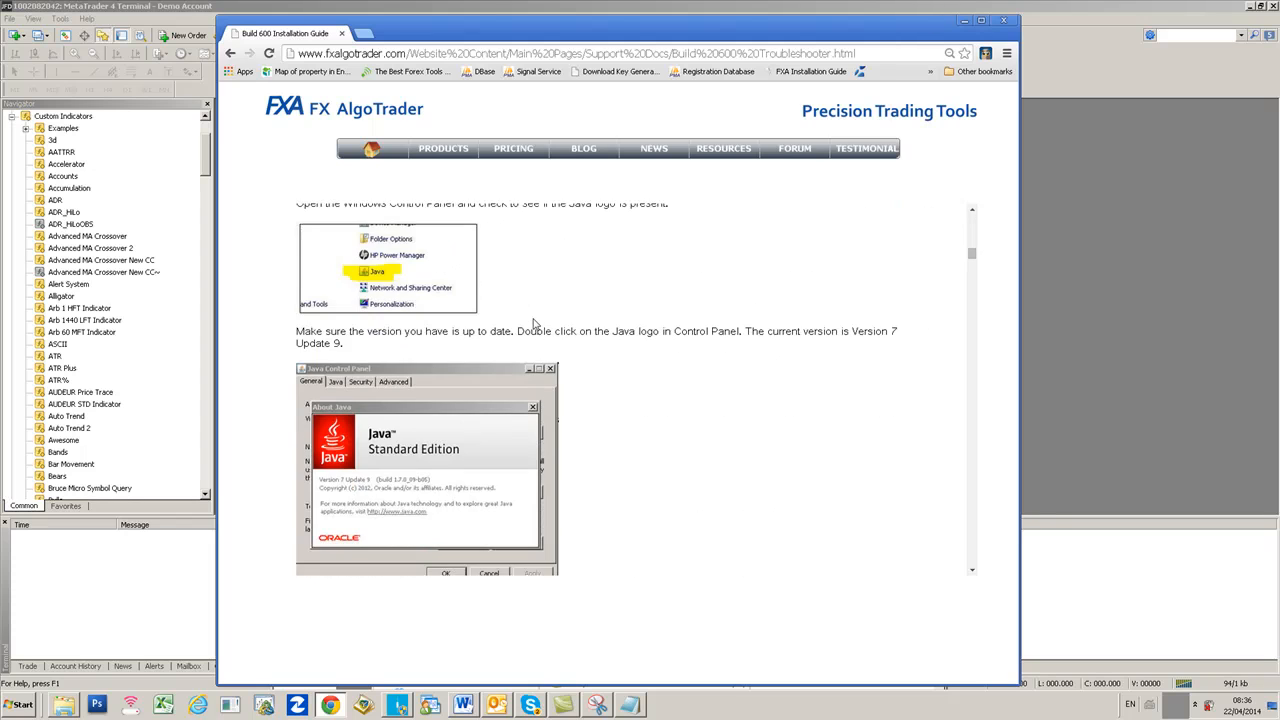
scroll(533, 323, down, 8)
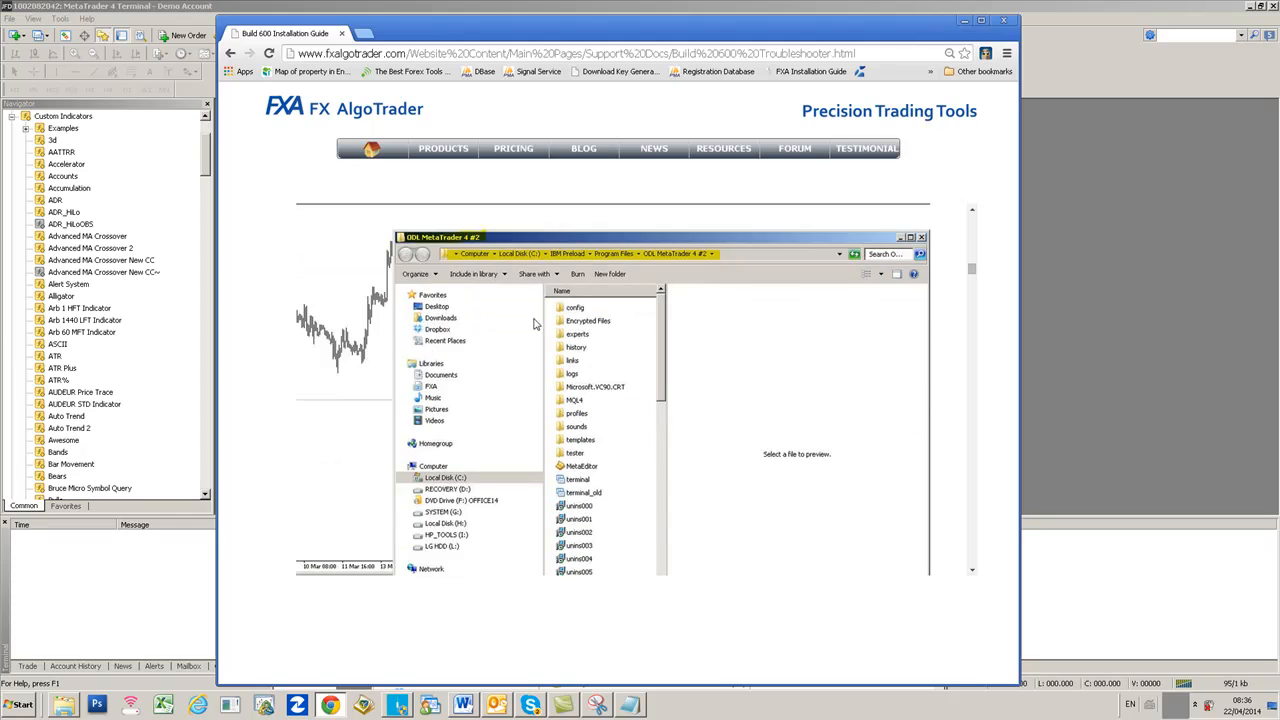
scroll(533, 323, down, 1)
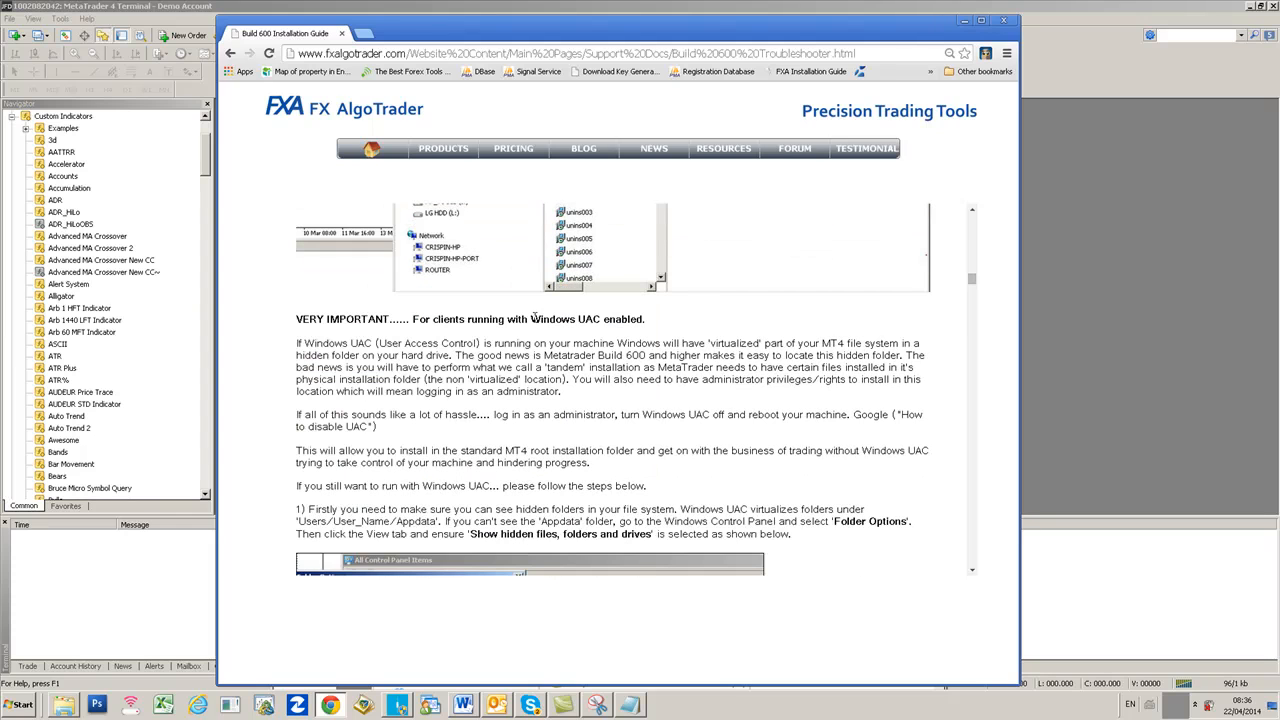
scroll(535, 316, down, 3)
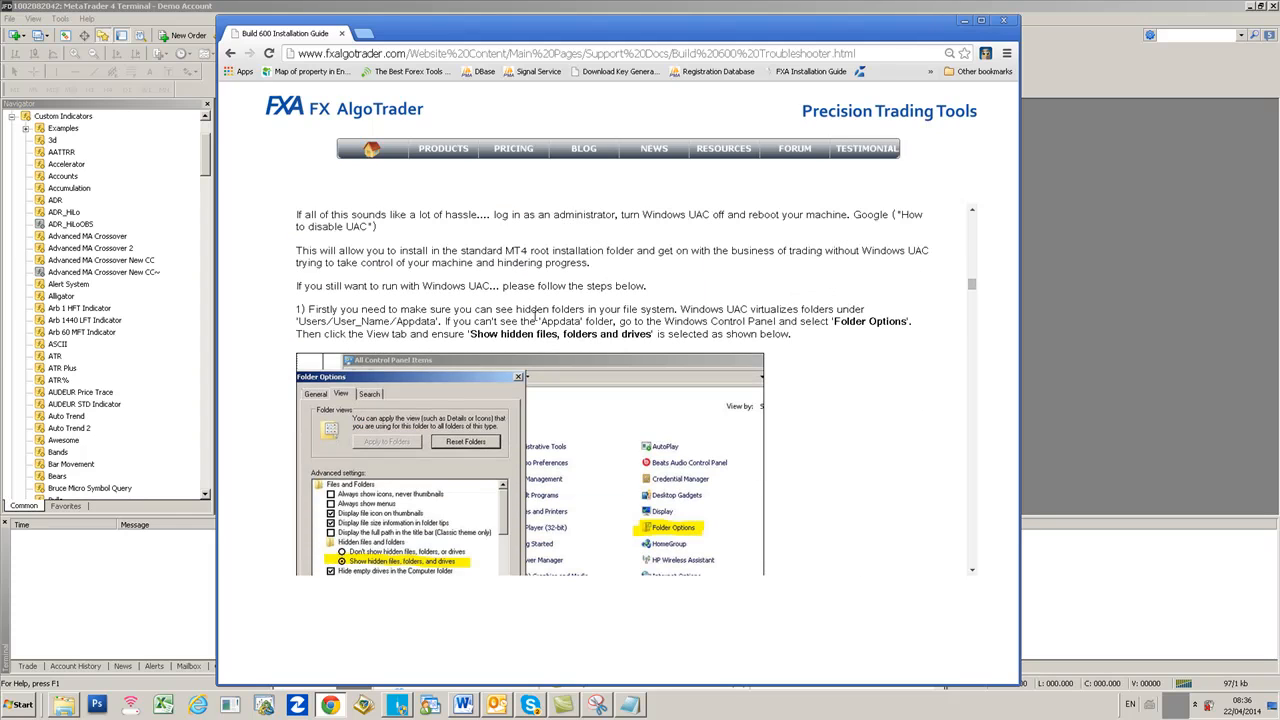
scroll(536, 318, down, 2)
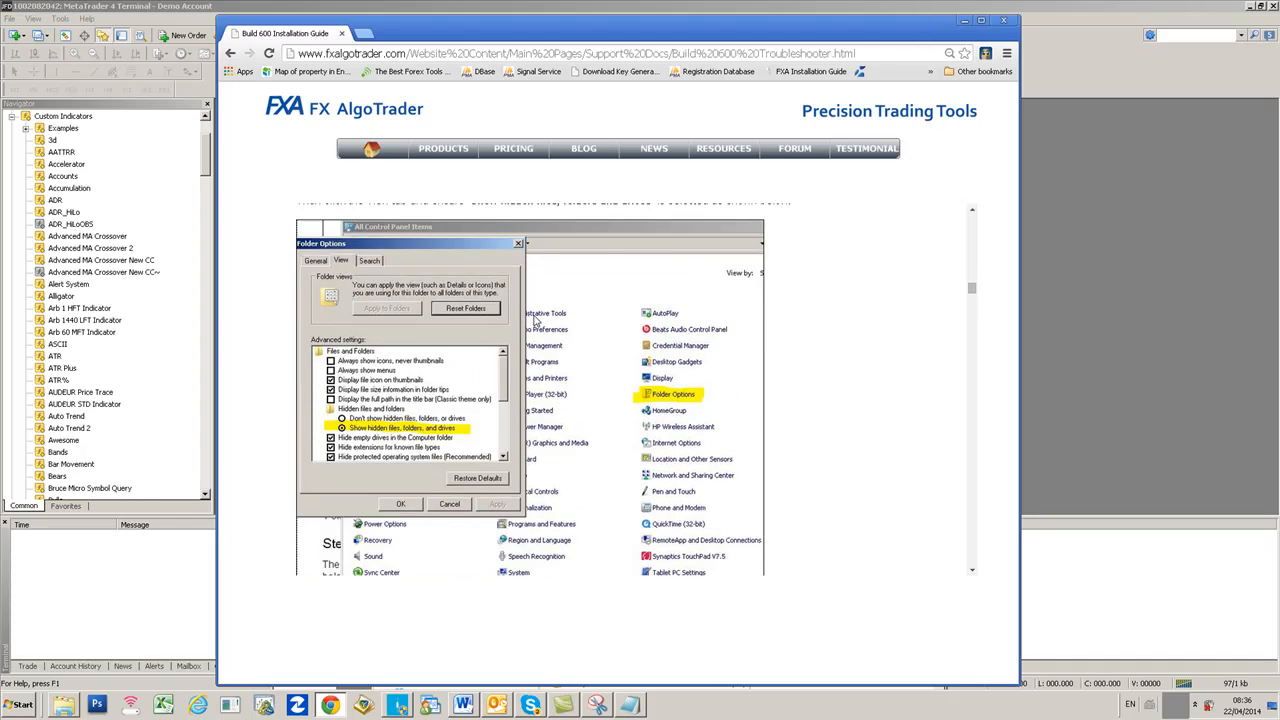
scroll(535, 320, down, 4)
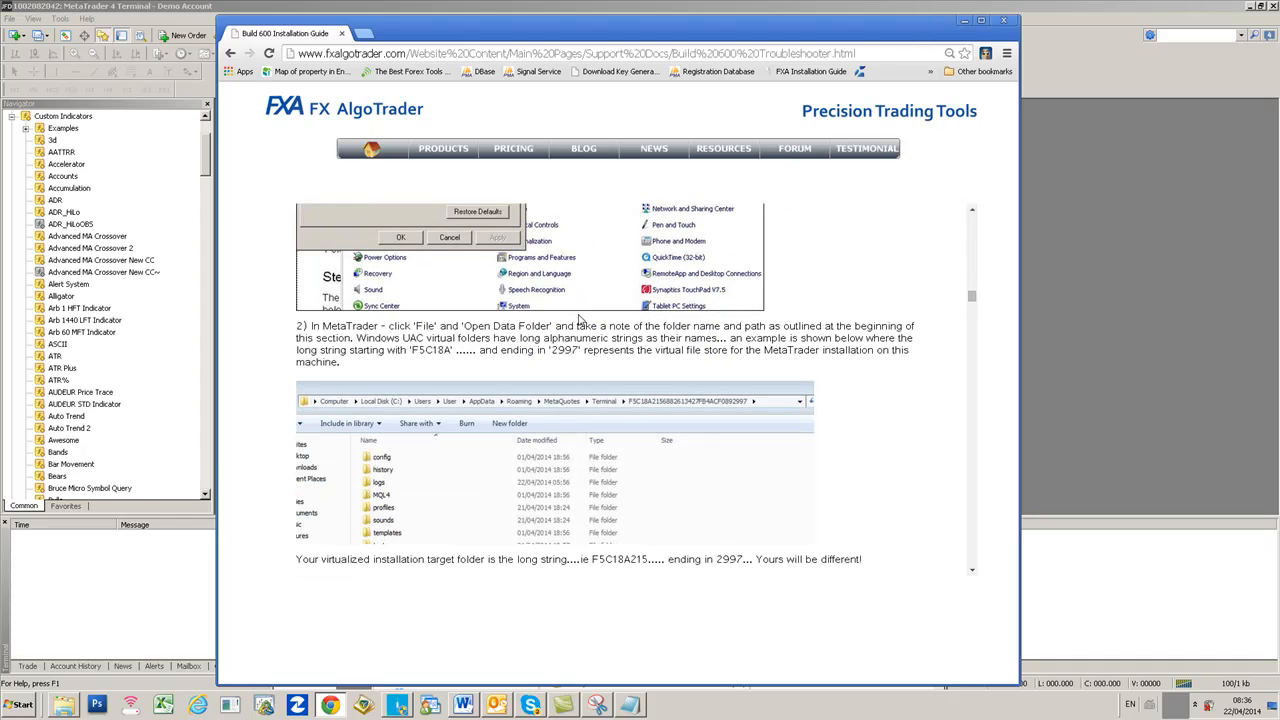
scroll(579, 319, down, 4)
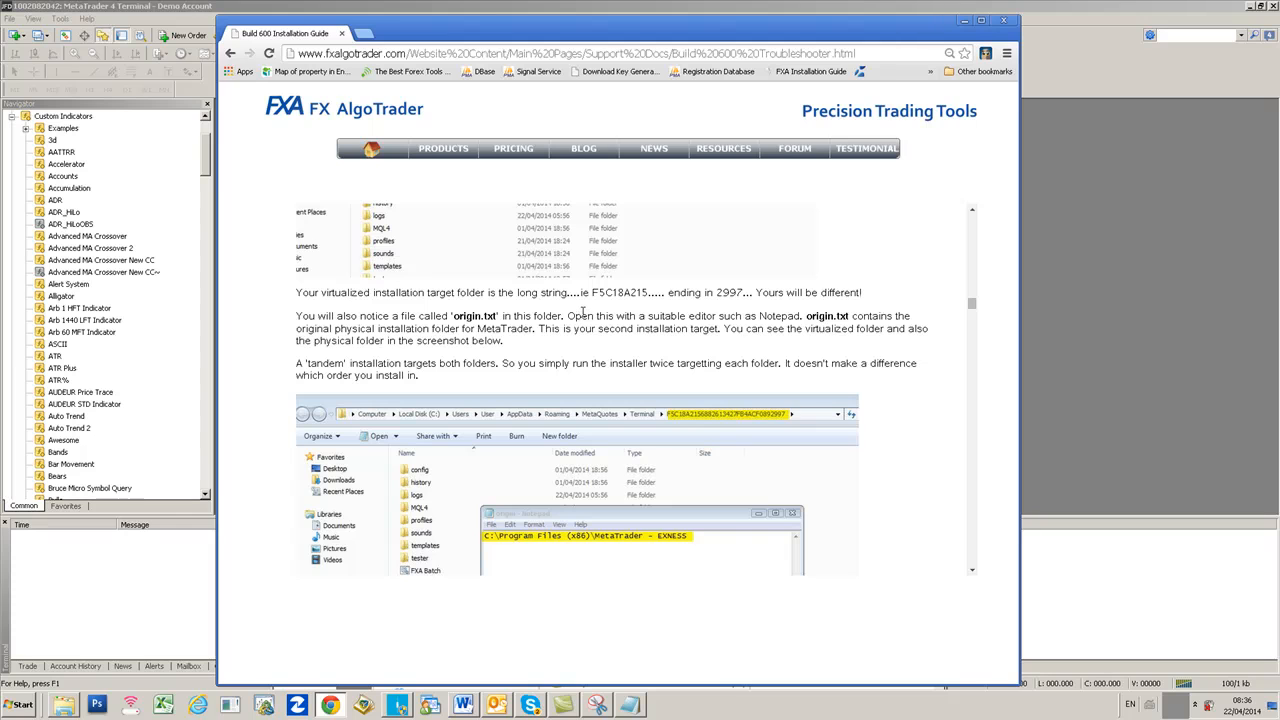
scroll(583, 311, down, 12)
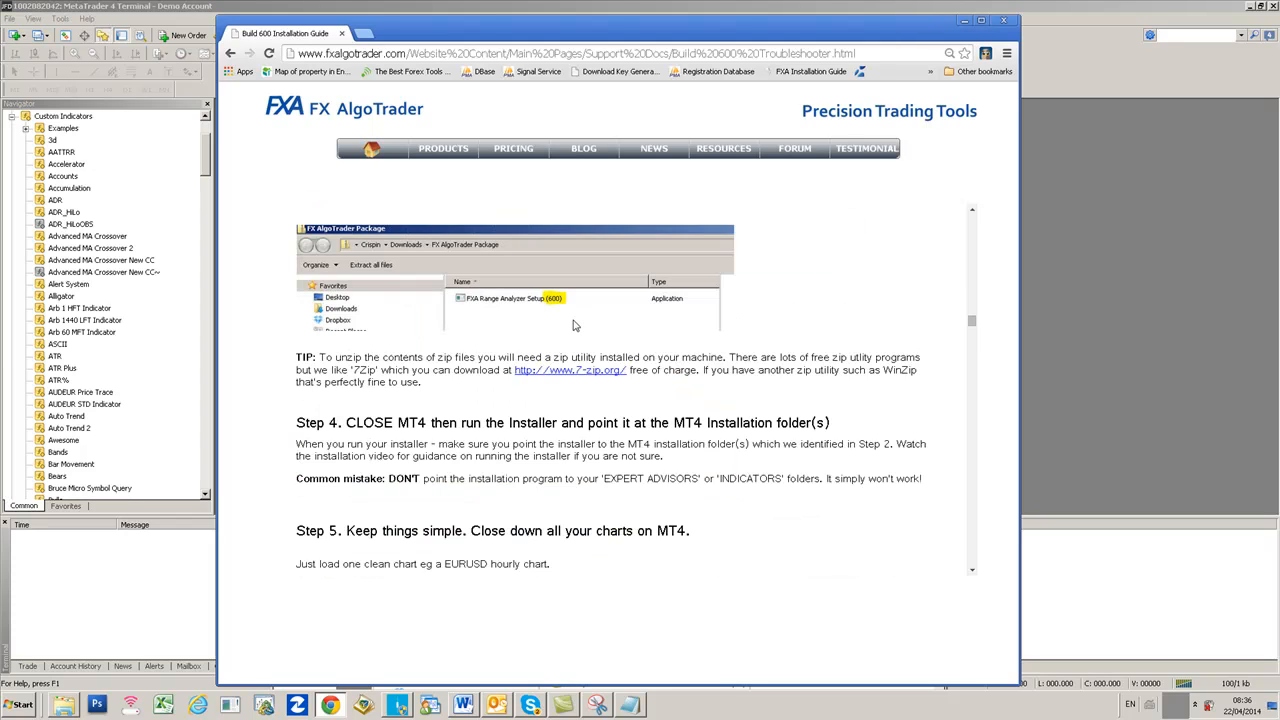
scroll(572, 320, down, 5)
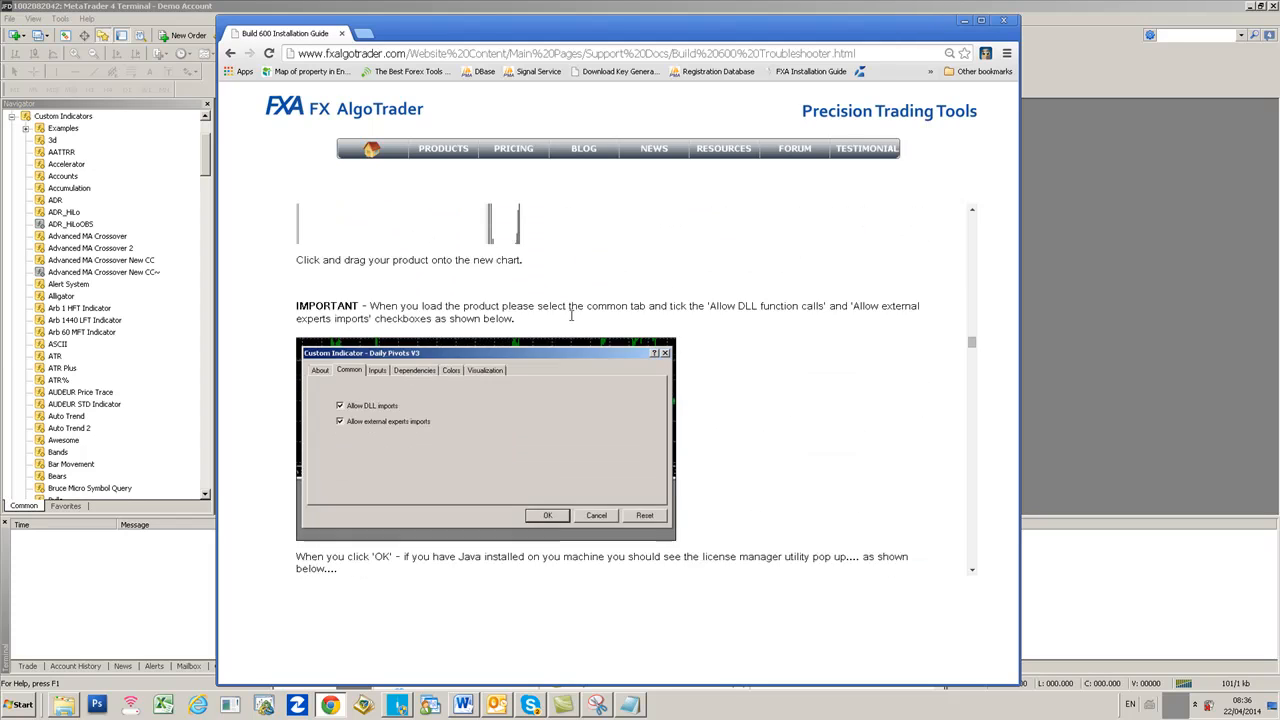
scroll(572, 320, up, 15)
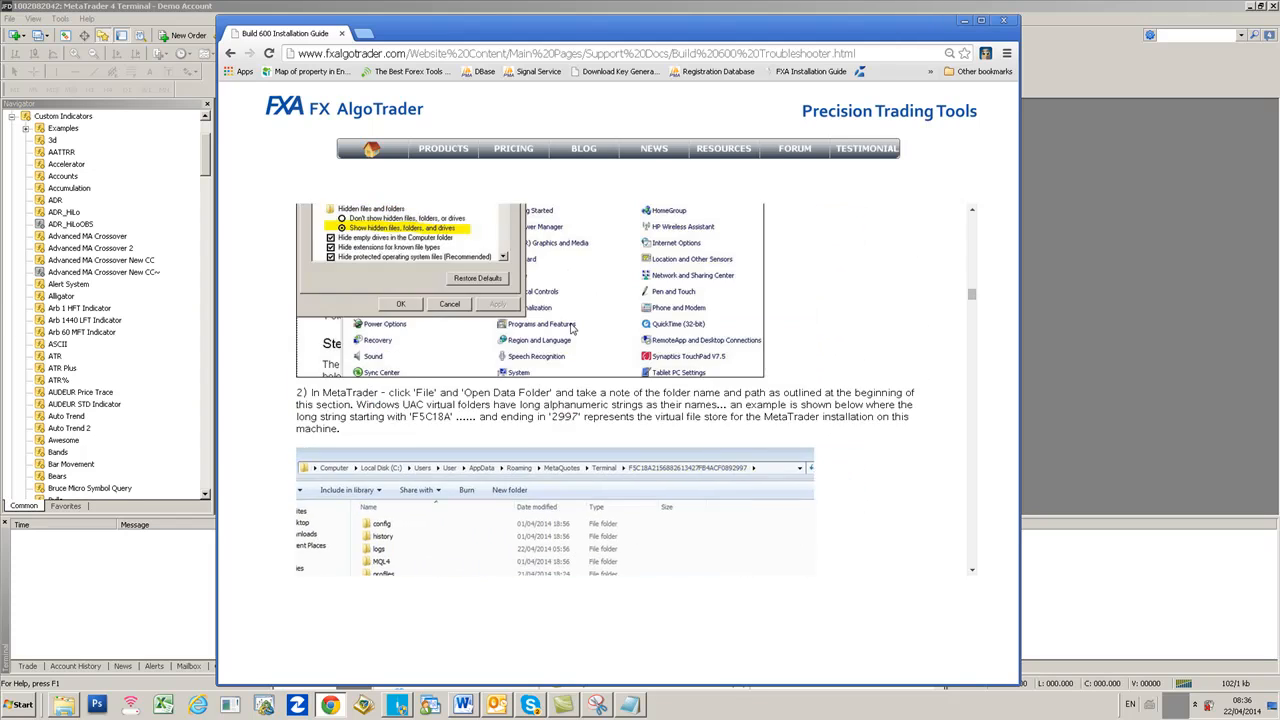
scroll(572, 329, up, 10)
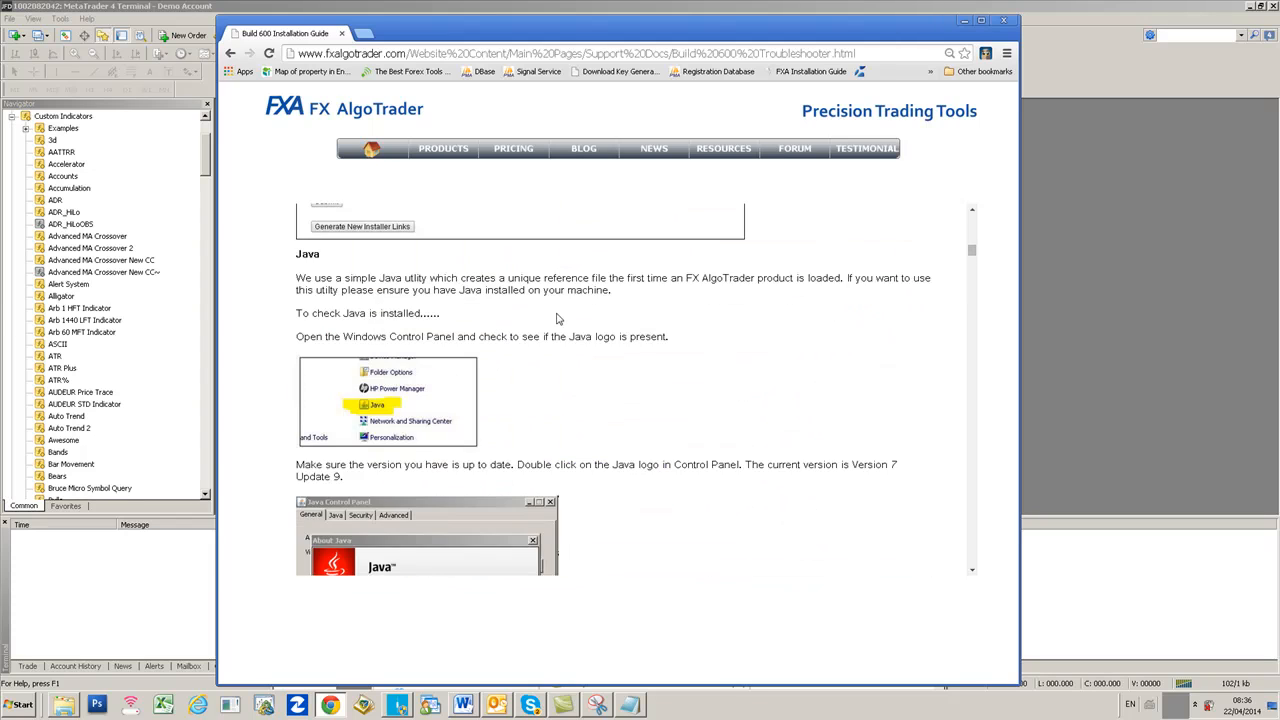
scroll(558, 318, up, 5)
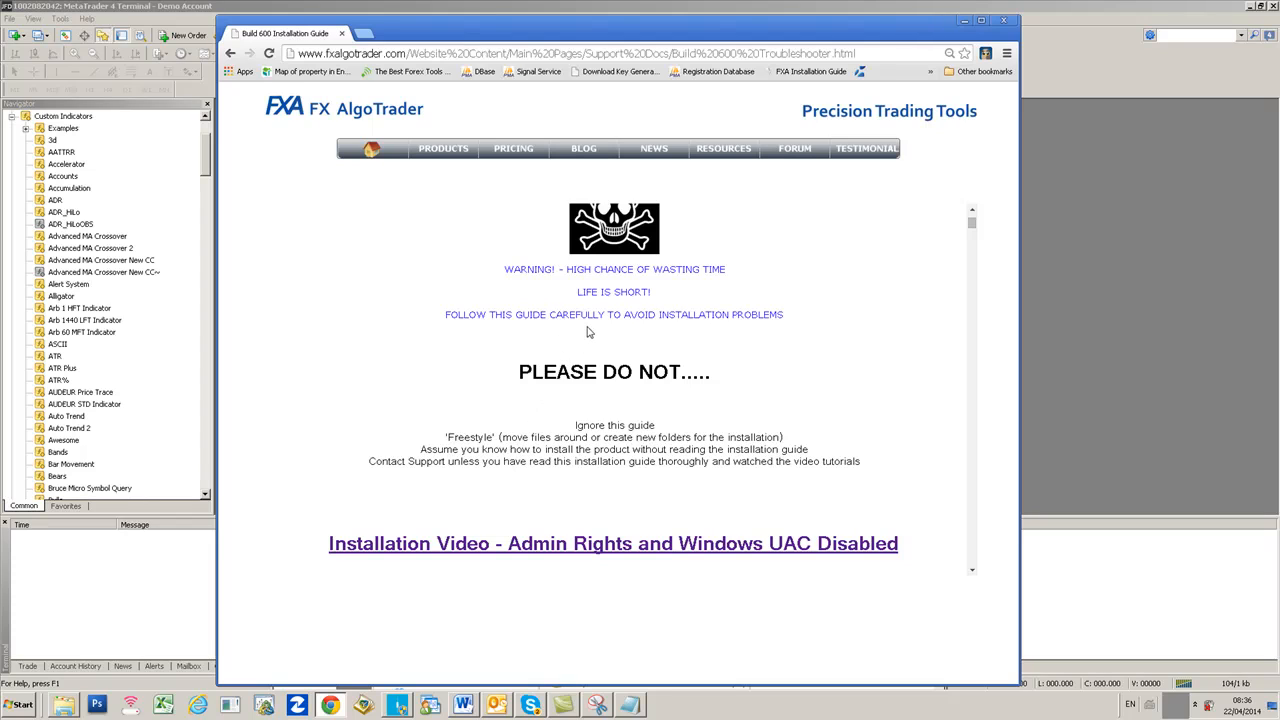
scroll(588, 332, up, 1)
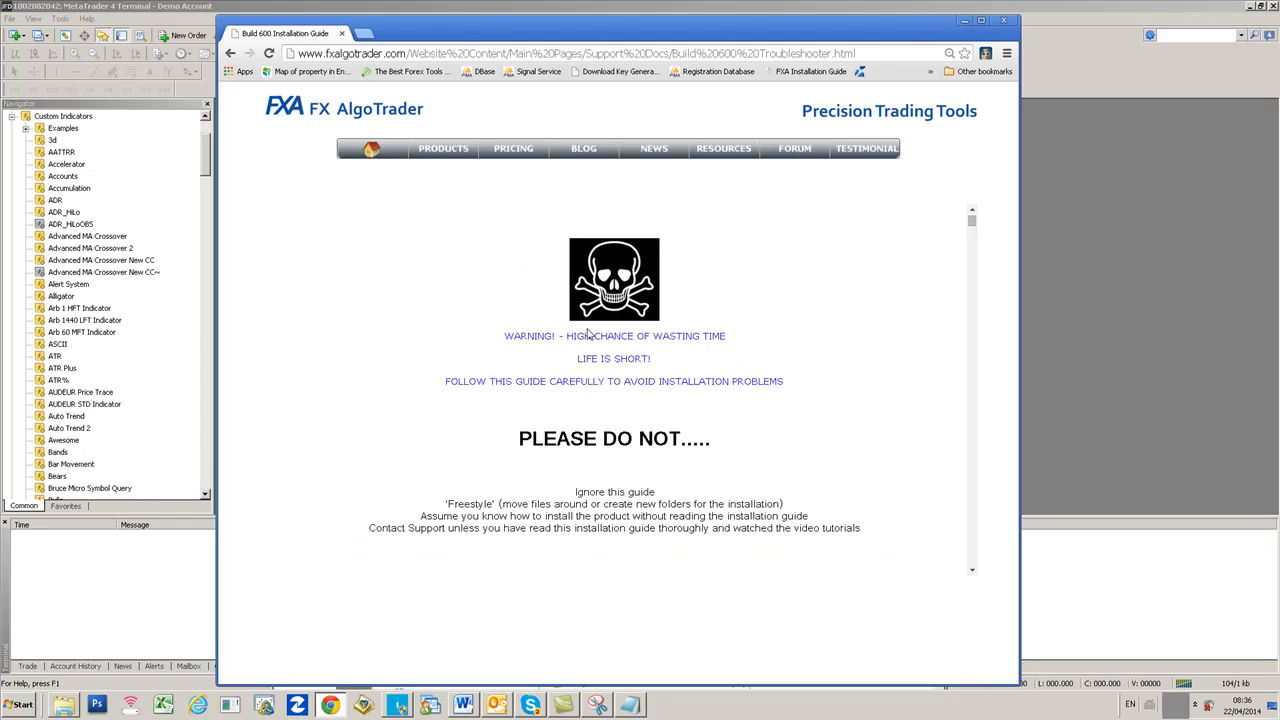
- Go back to the installer links and copy the Daily Pivots V3 link
click(231, 53)
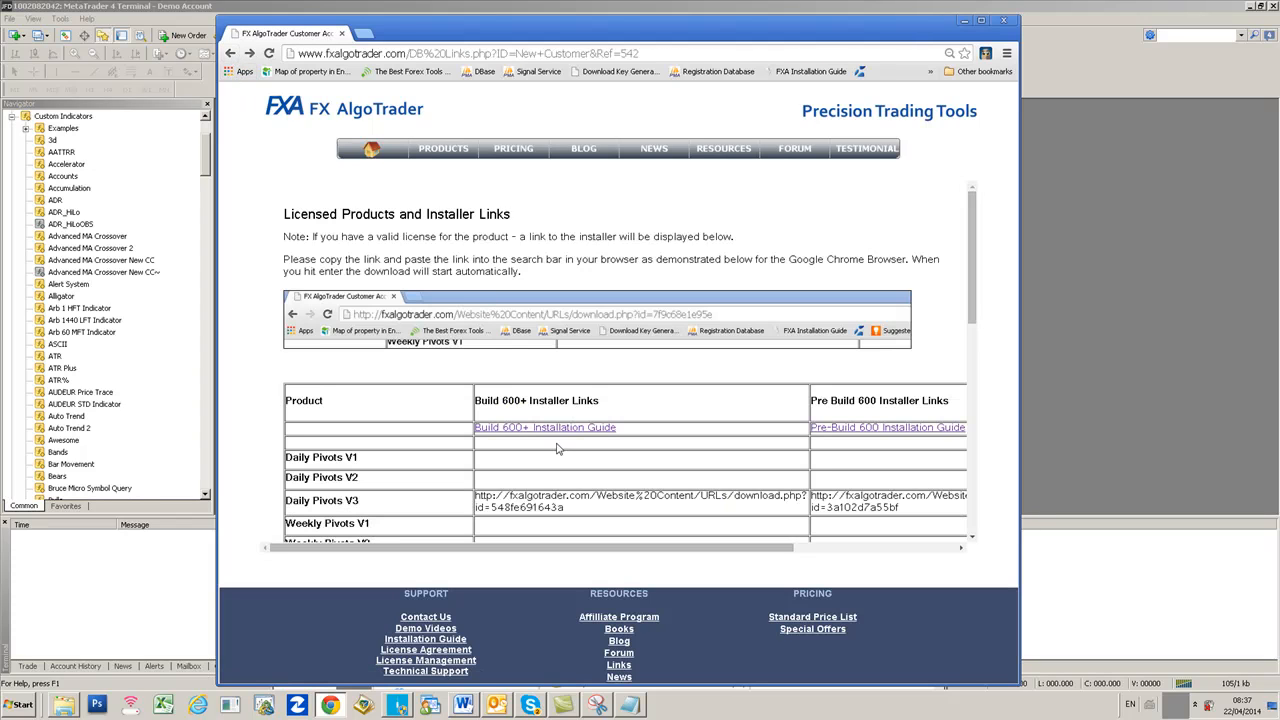
drag(476, 495, 564, 508)
right_click(530, 506)
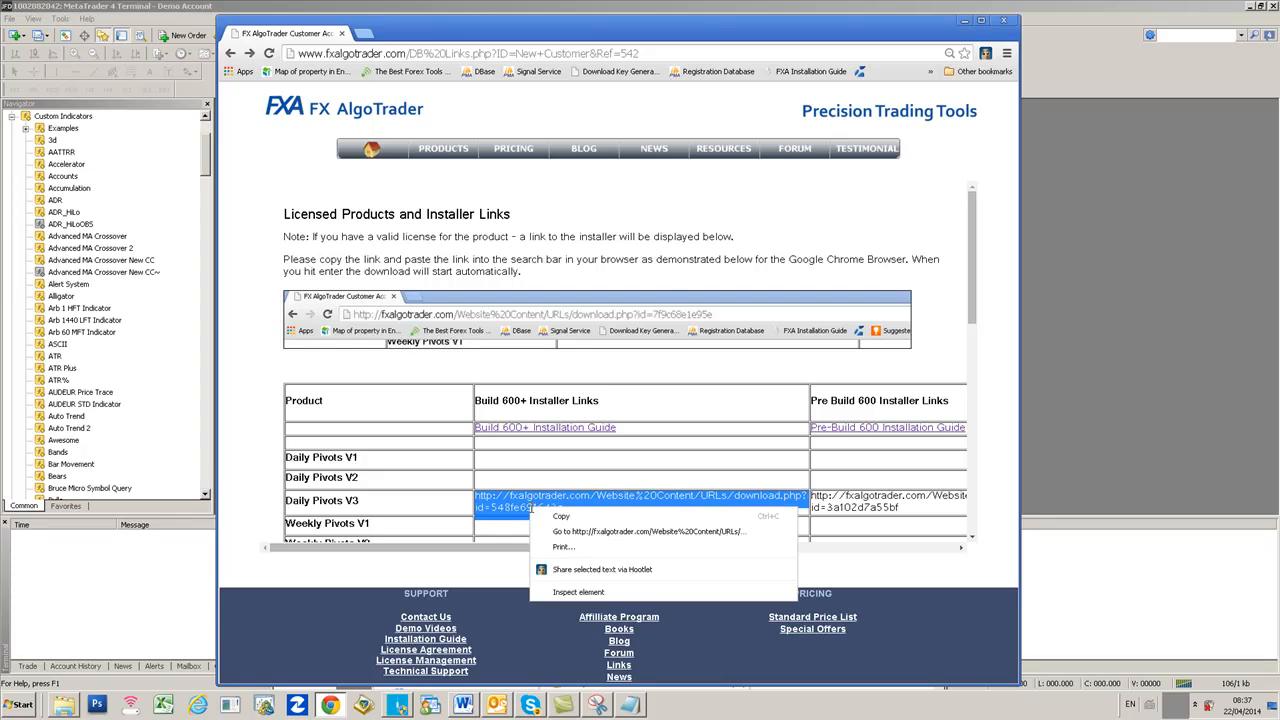
click(545, 517)
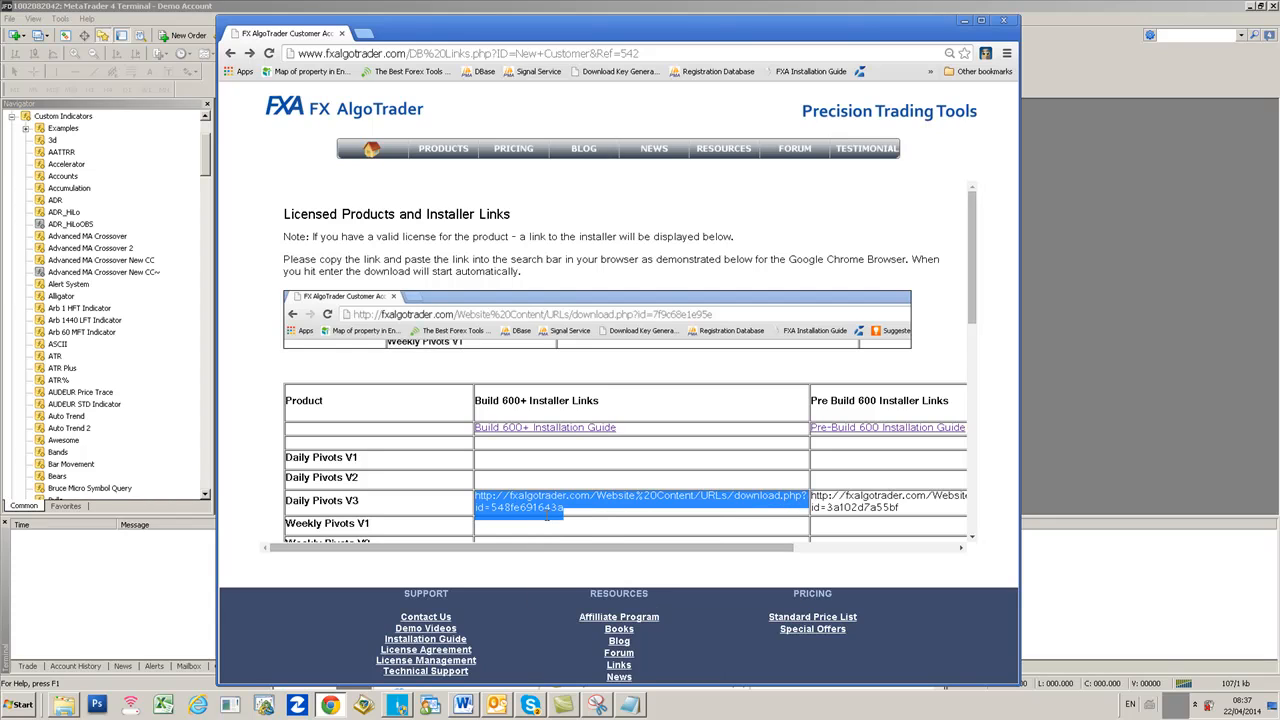
- Load the copied link in a new tab to download FX AlgoTrader Package.zip, then open it
click(364, 36)
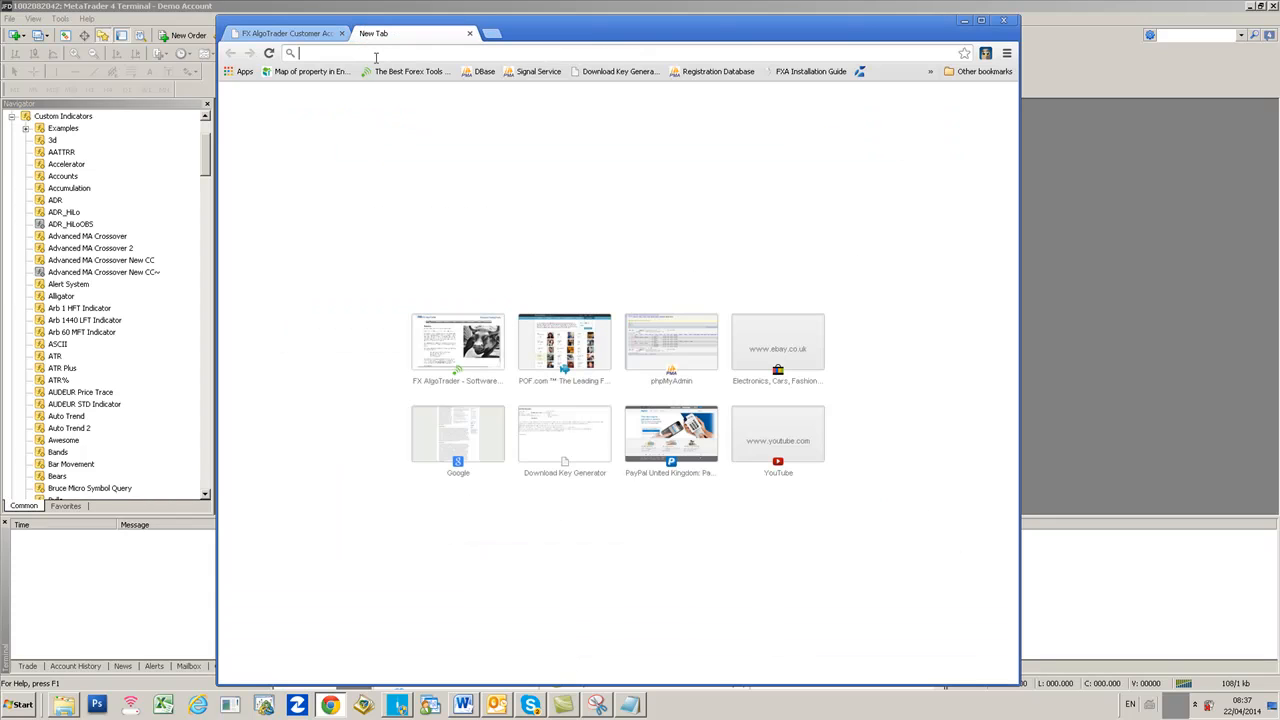
right_click(376, 57)
click(405, 114)
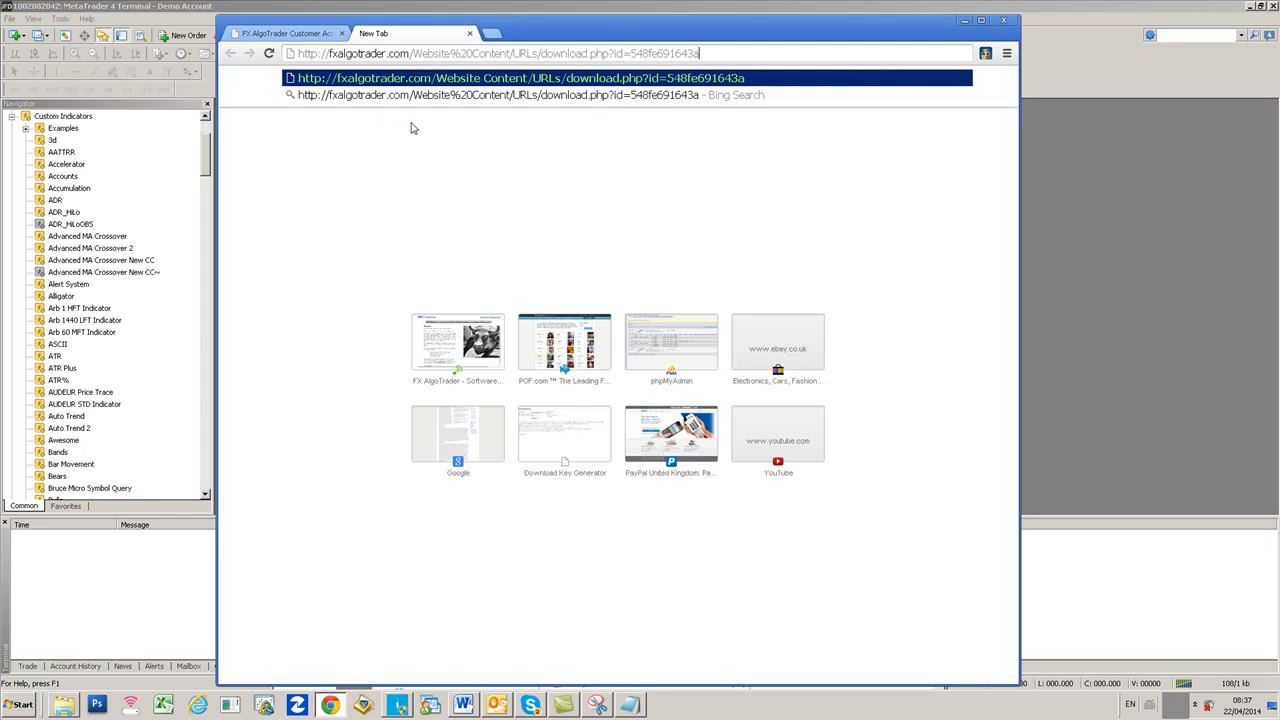
key(Return)
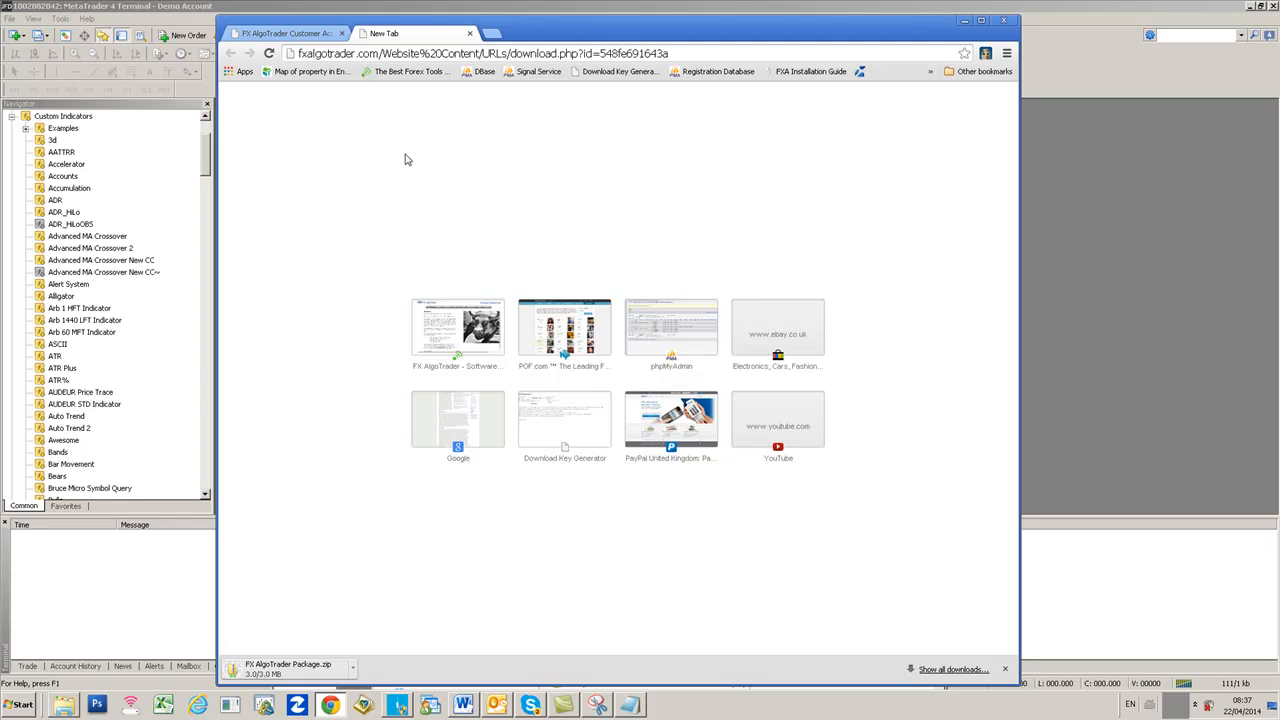
click(288, 669)
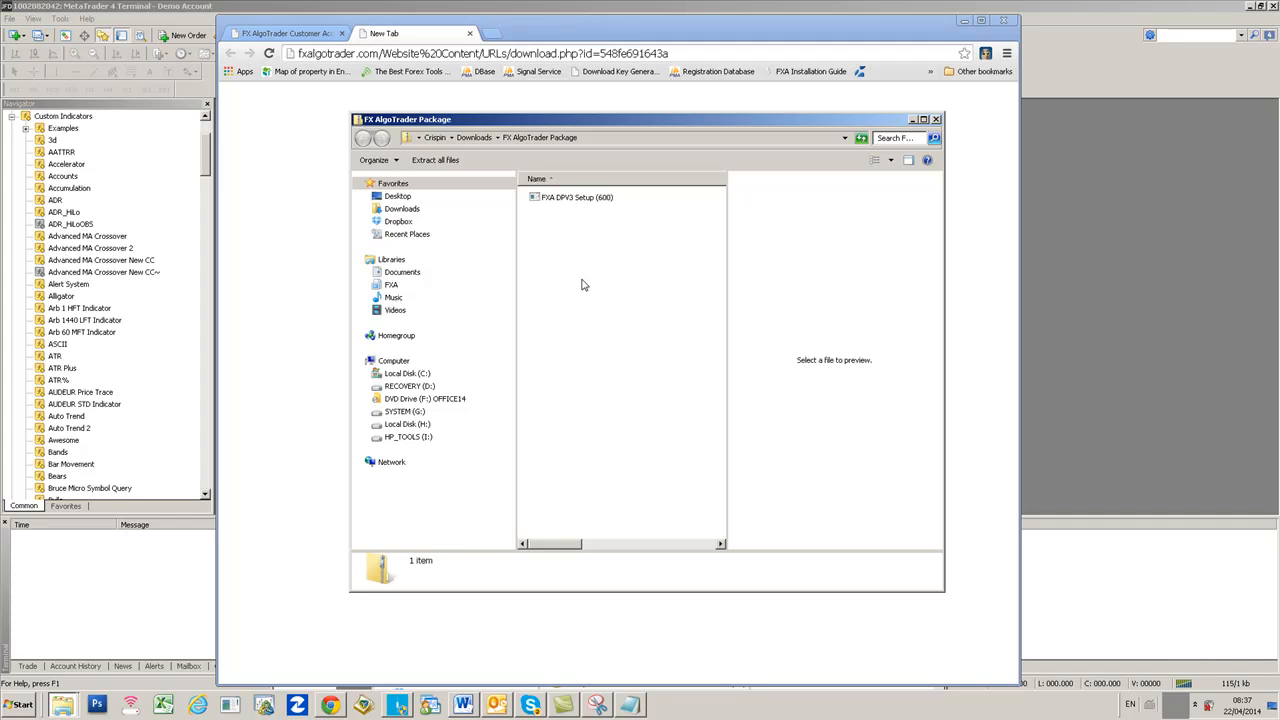
- Run FXA DPV3 Setup (600), accept the licence agreement, and advance to Select Destination Location
double_click(576, 200)
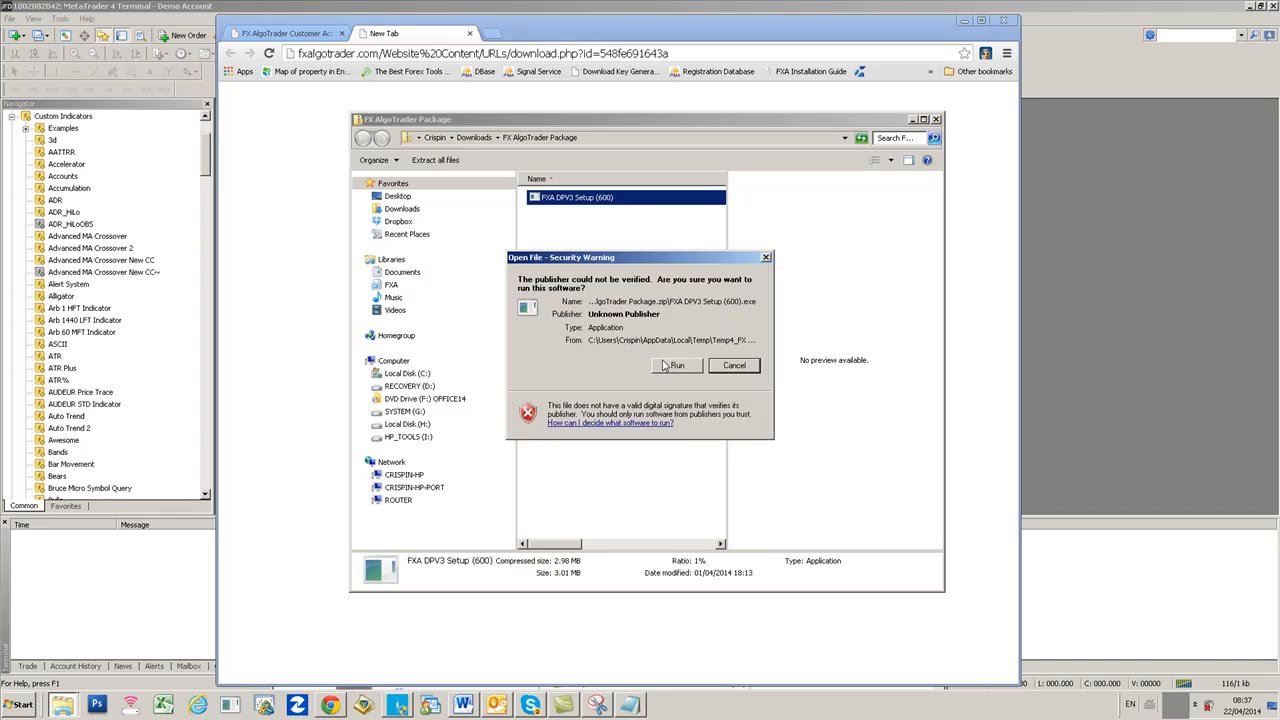
click(668, 366)
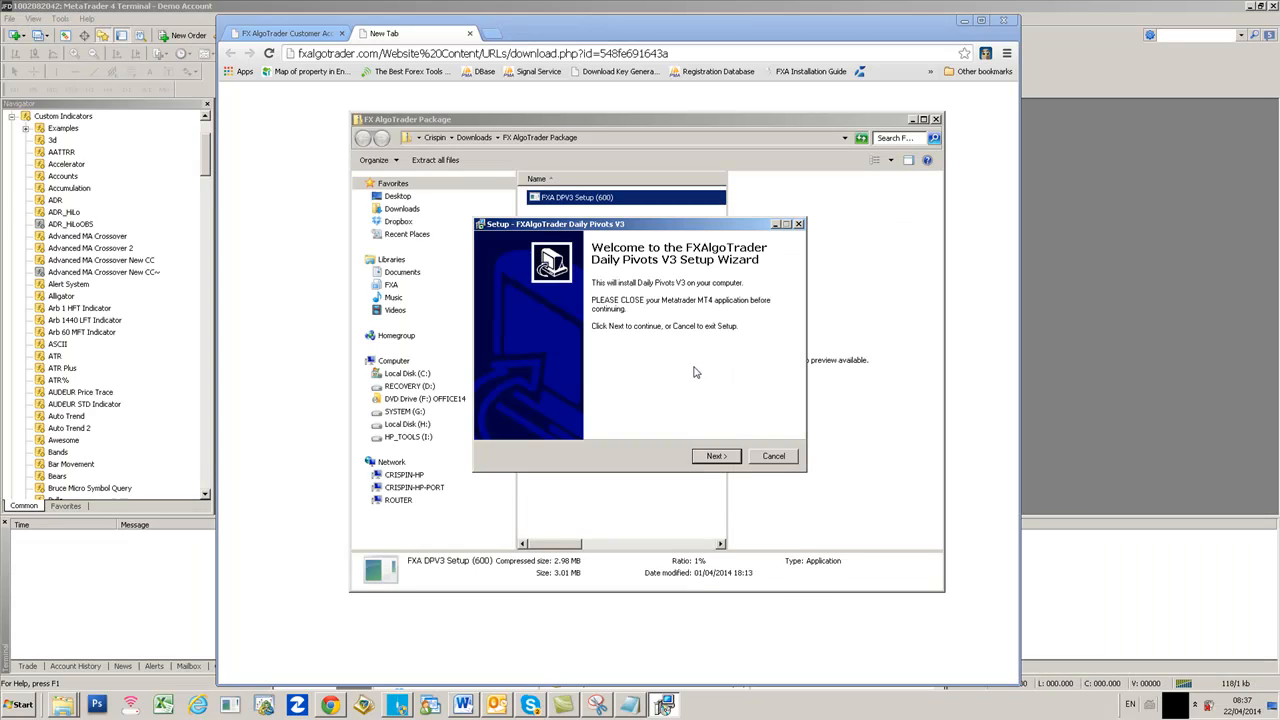
click(712, 456)
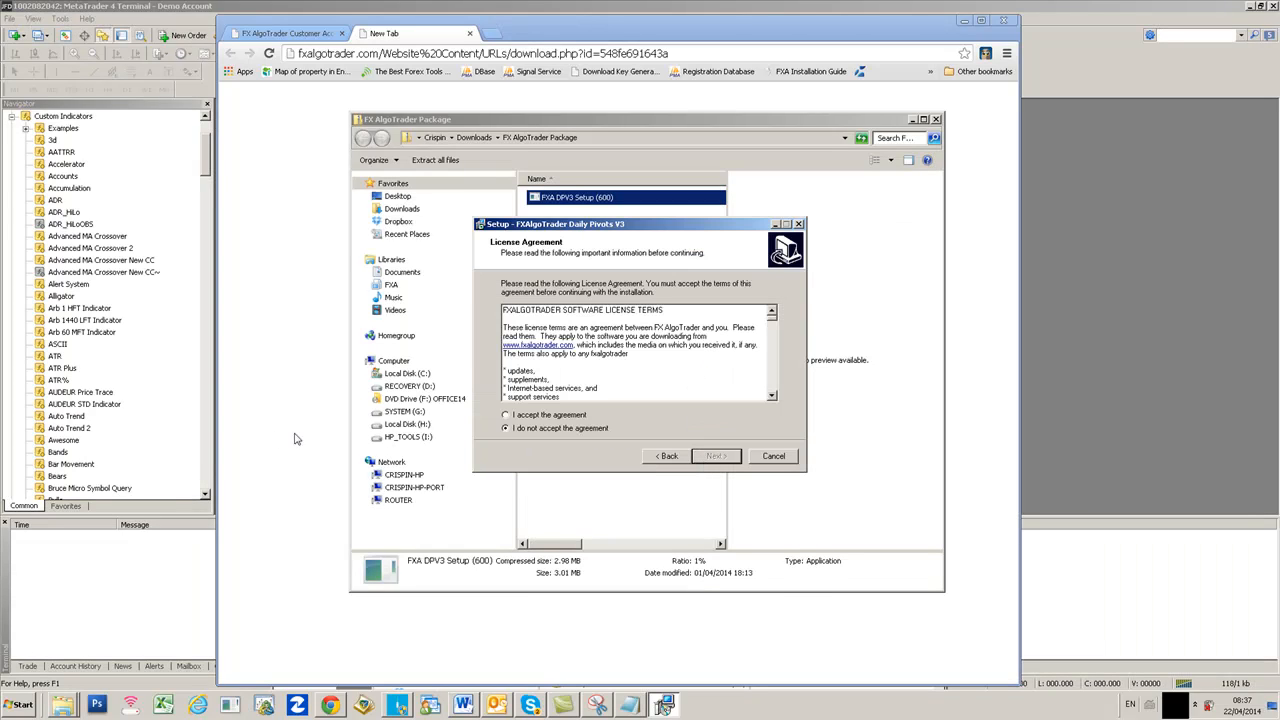
click(505, 415)
click(716, 456)
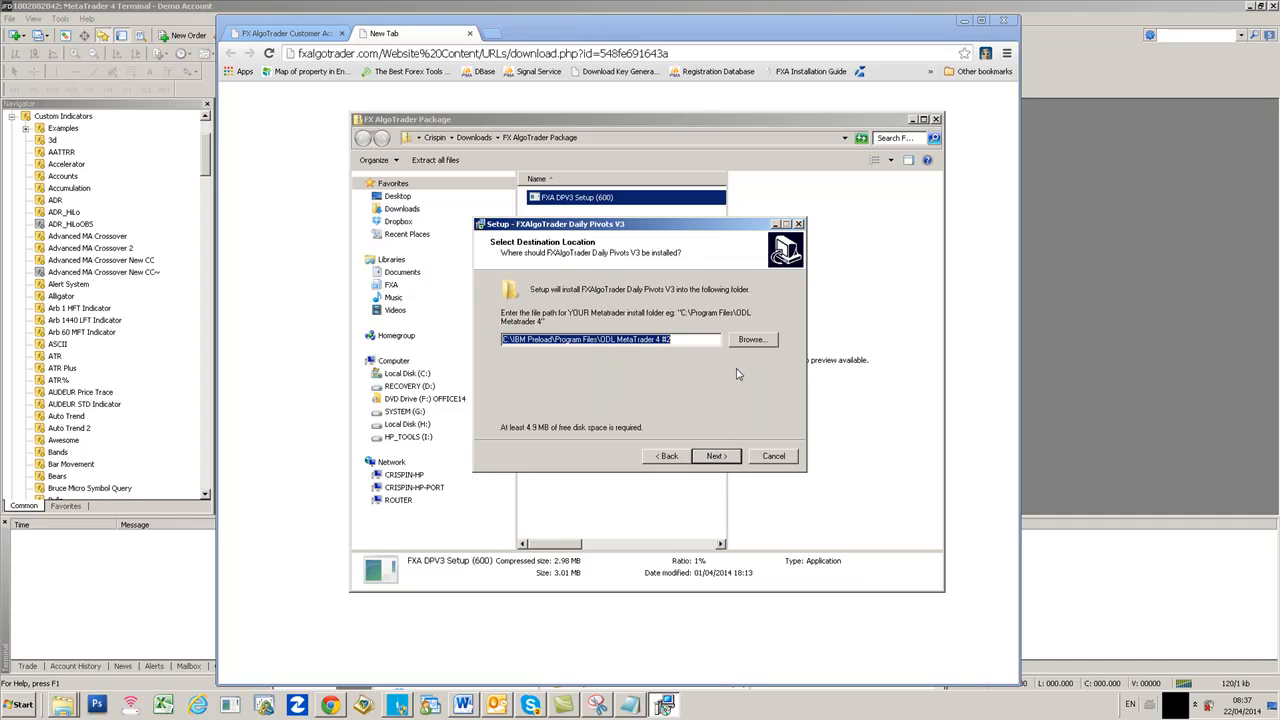
drag(655, 233, 715, 286)
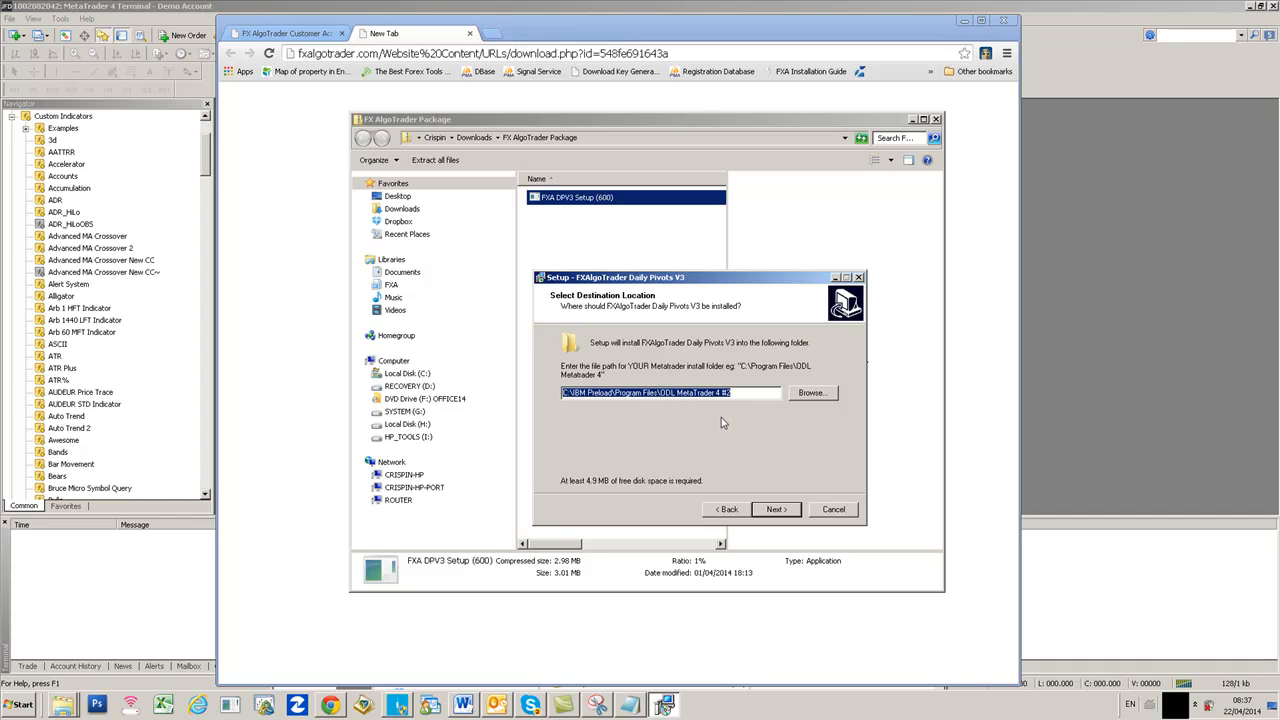
- Check the destination path against the snip and origin file, then install Daily Pivots V3
click(599, 705)
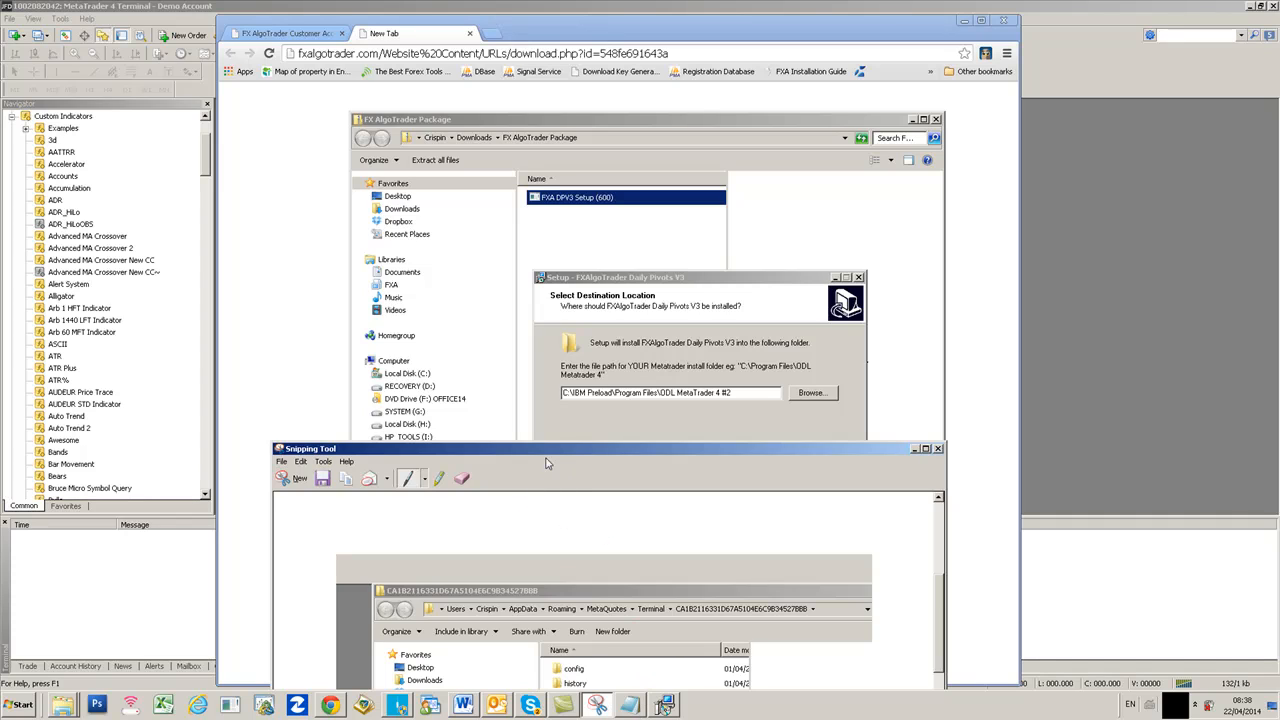
drag(549, 450, 288, 386)
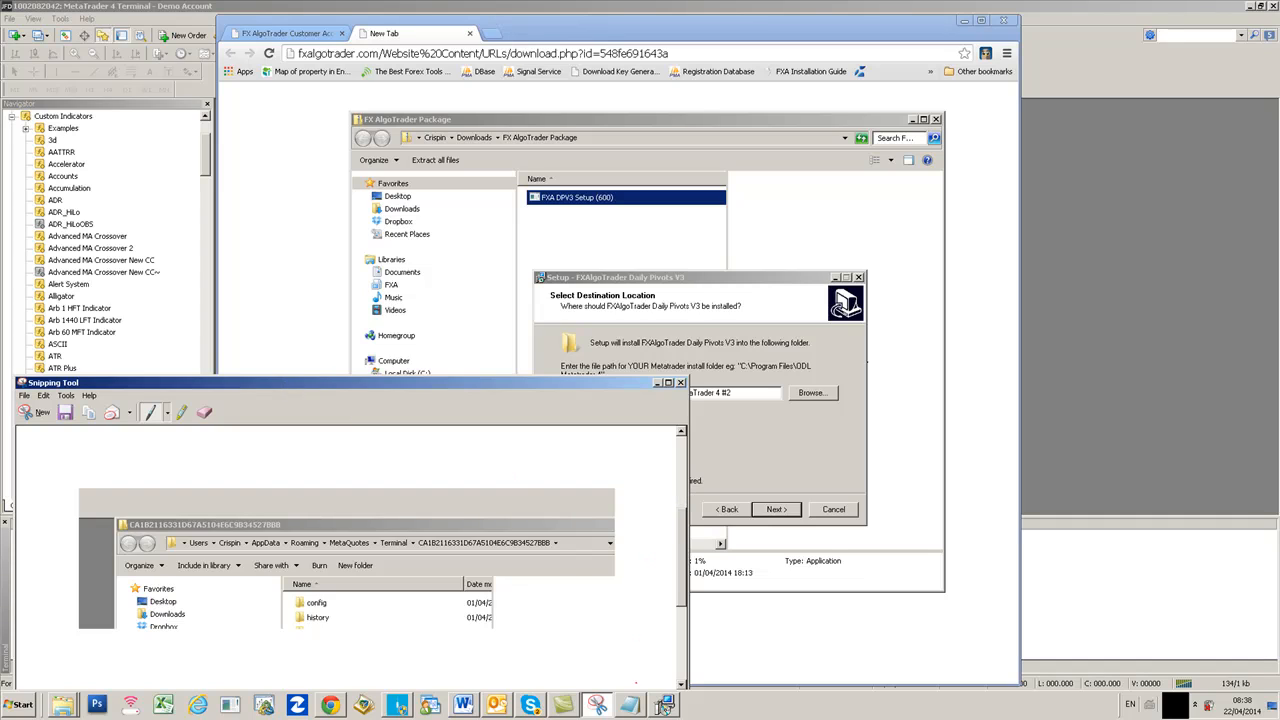
click(637, 707)
drag(654, 170, 310, 441)
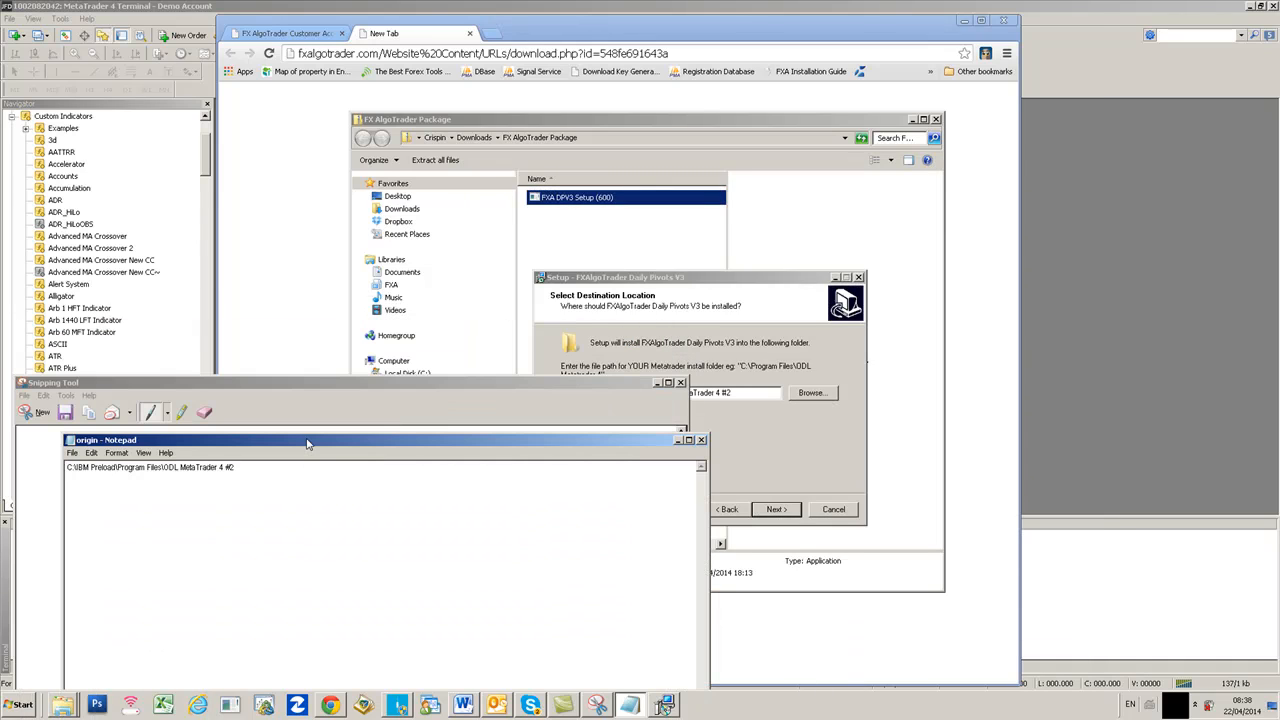
click(657, 383)
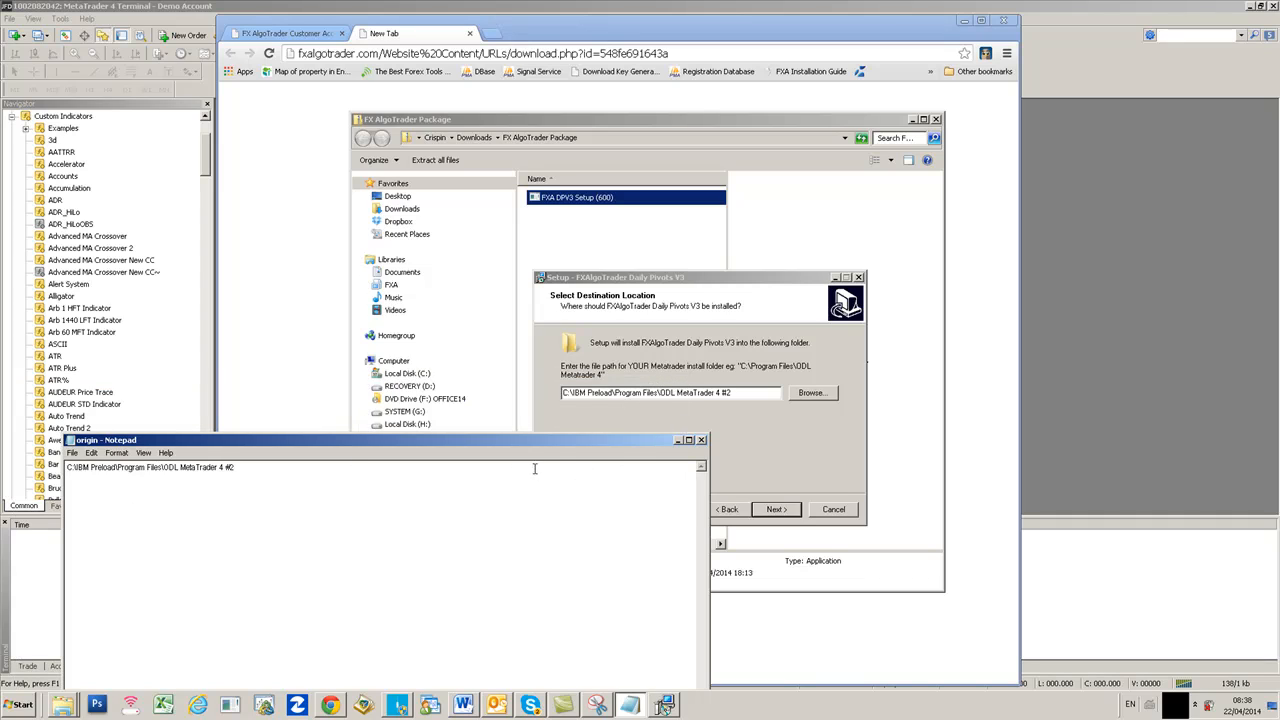
click(777, 510)
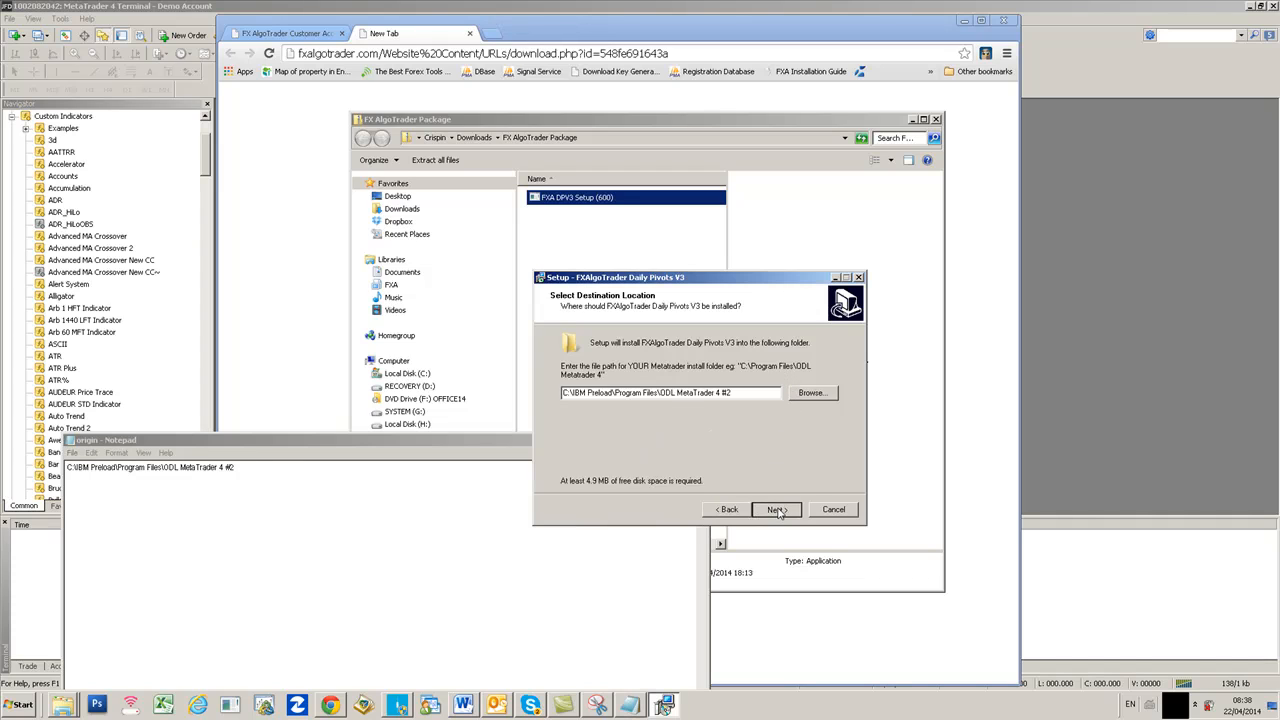
click(777, 510)
- Close the finished wizard and relaunch the Daily Pivots V3 installer, approving the UAC prompt
click(777, 510)
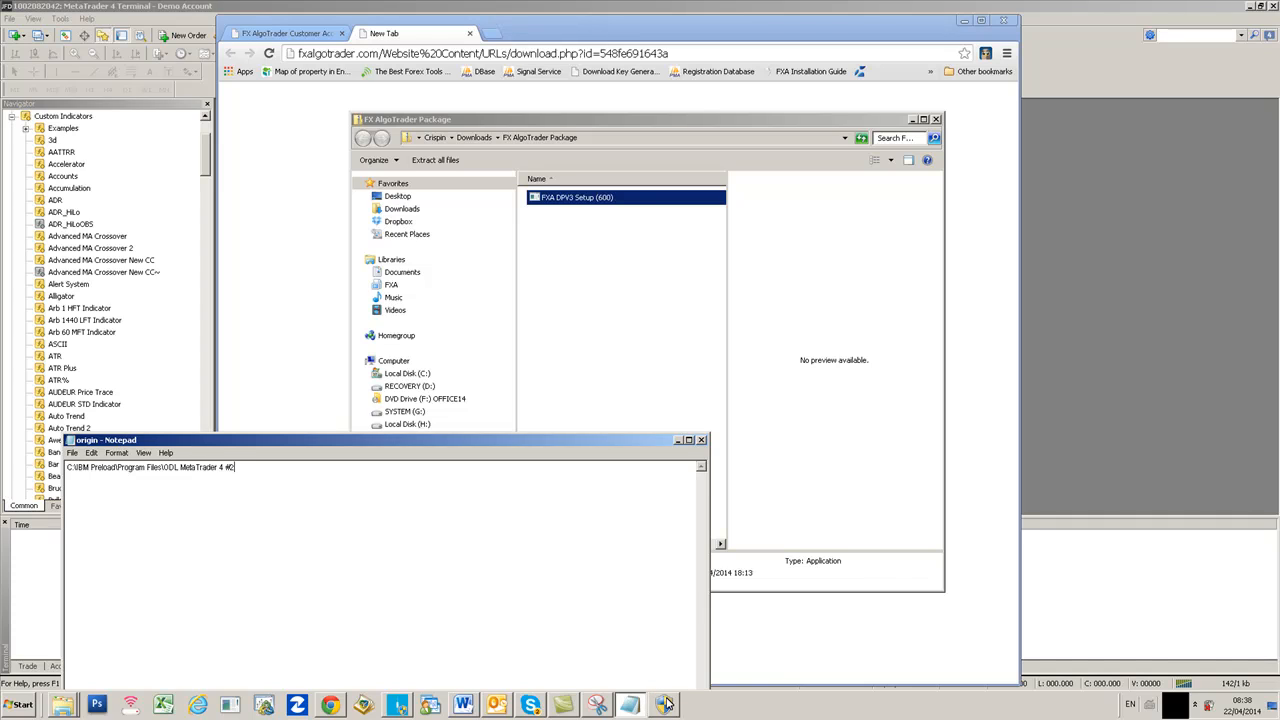
click(665, 704)
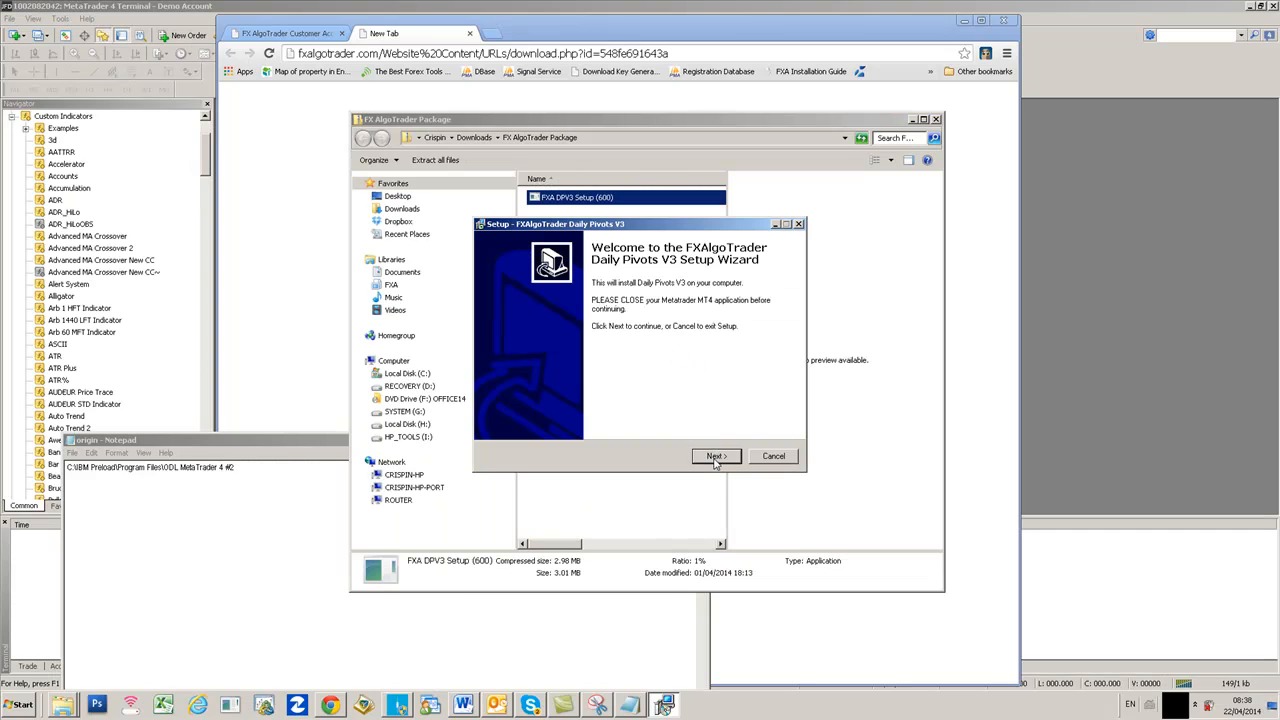
- Accept the licence agreement, open the destination folder browser, and bring up the noted data-folder path
click(715, 457)
click(506, 416)
click(716, 456)
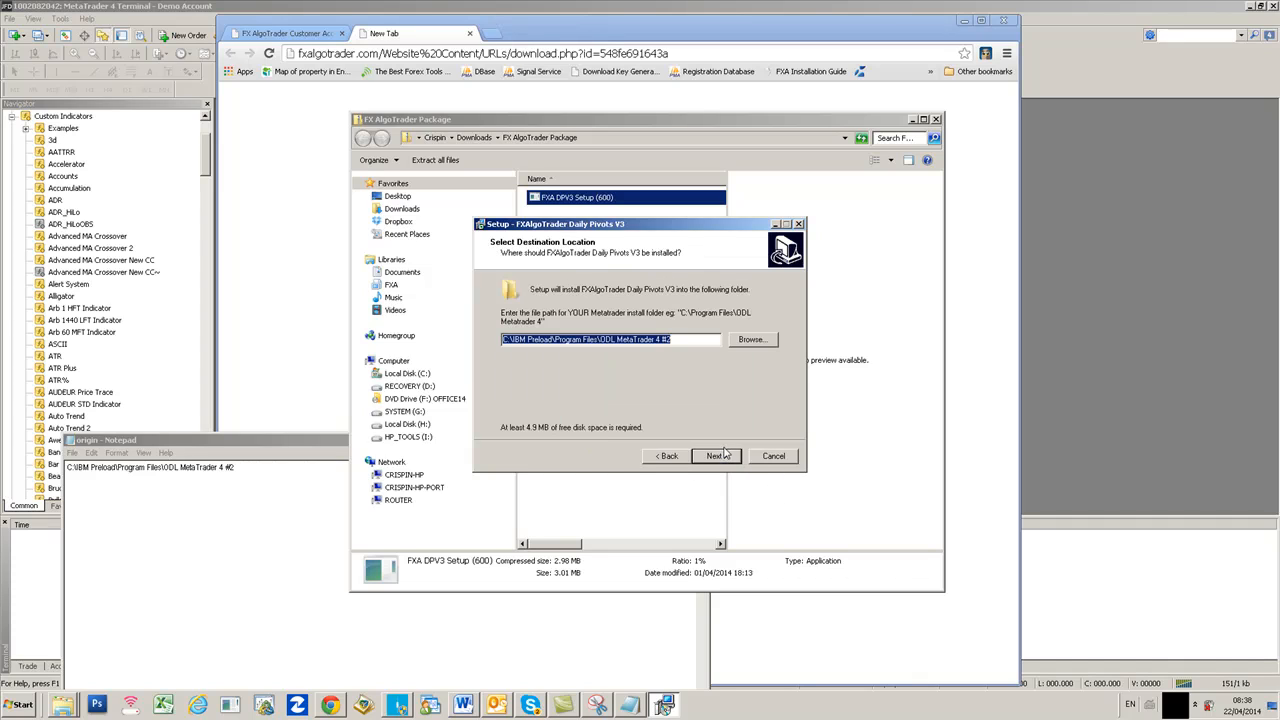
click(745, 341)
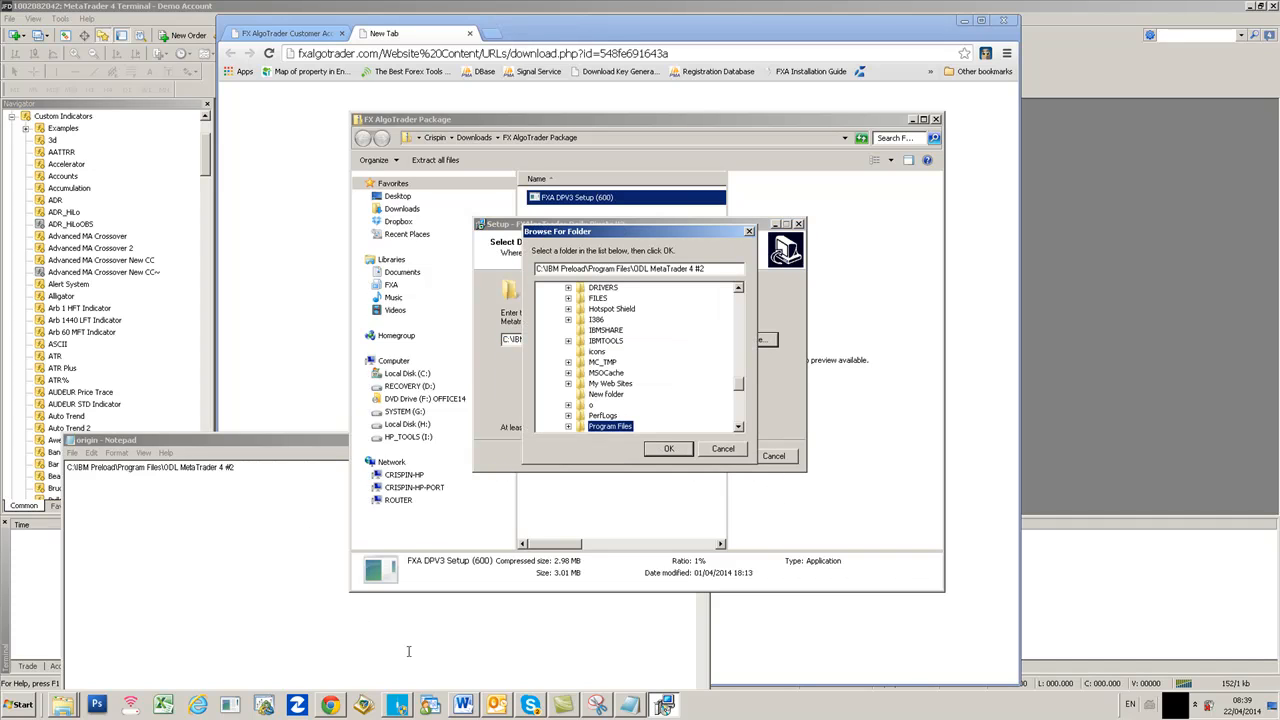
click(632, 706)
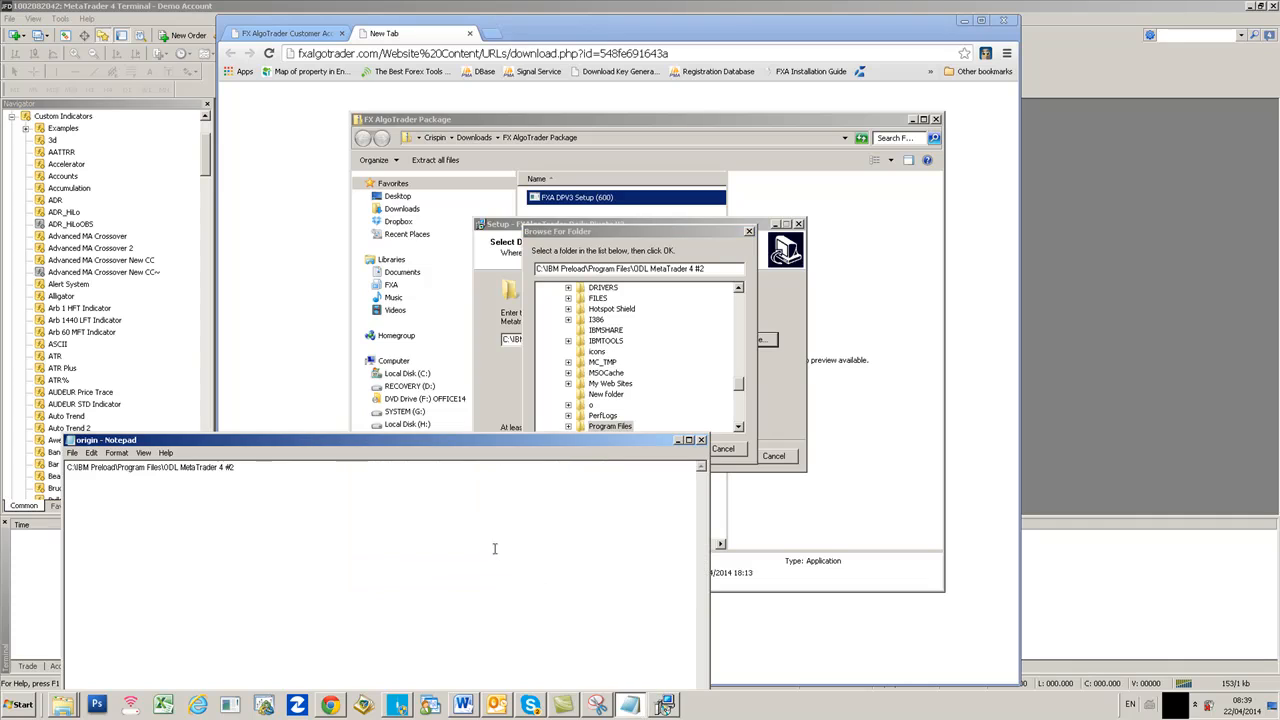
click(597, 706)
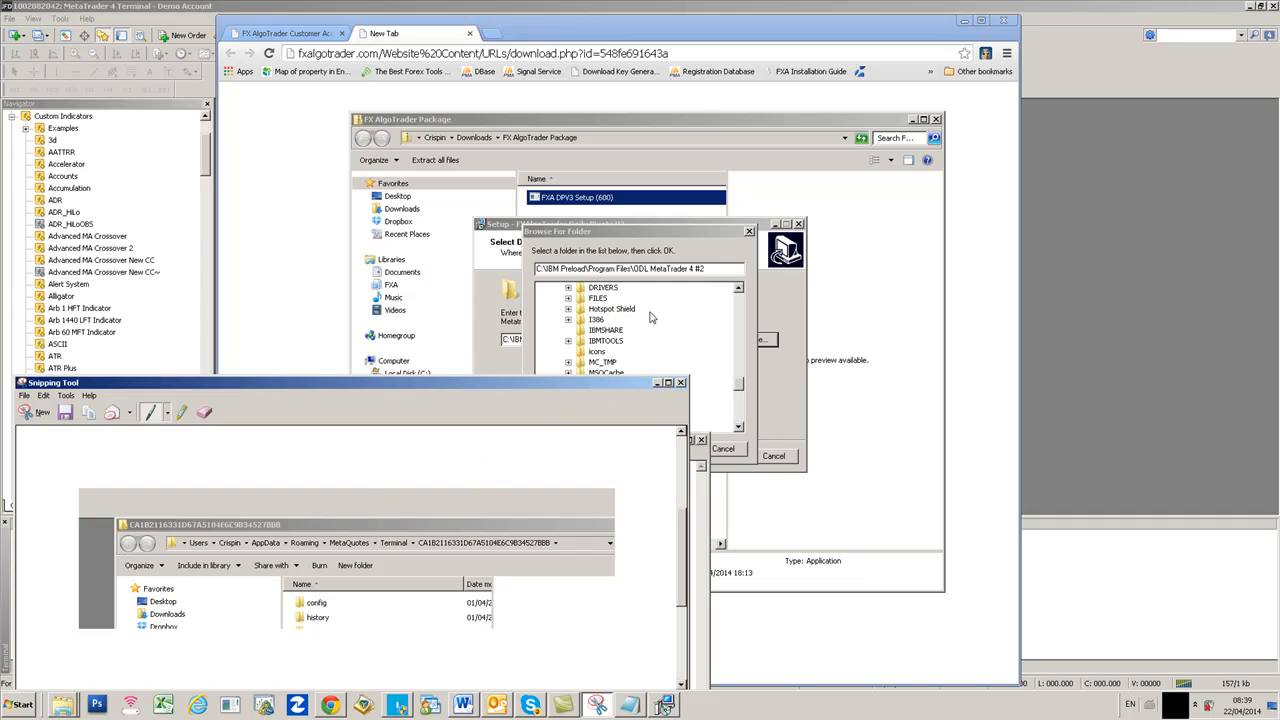
- In Browse For Folder, expand C: down through Users, the user profile and AppData
drag(741, 386, 741, 292)
click(582, 288)
scroll(630, 335, down, 15)
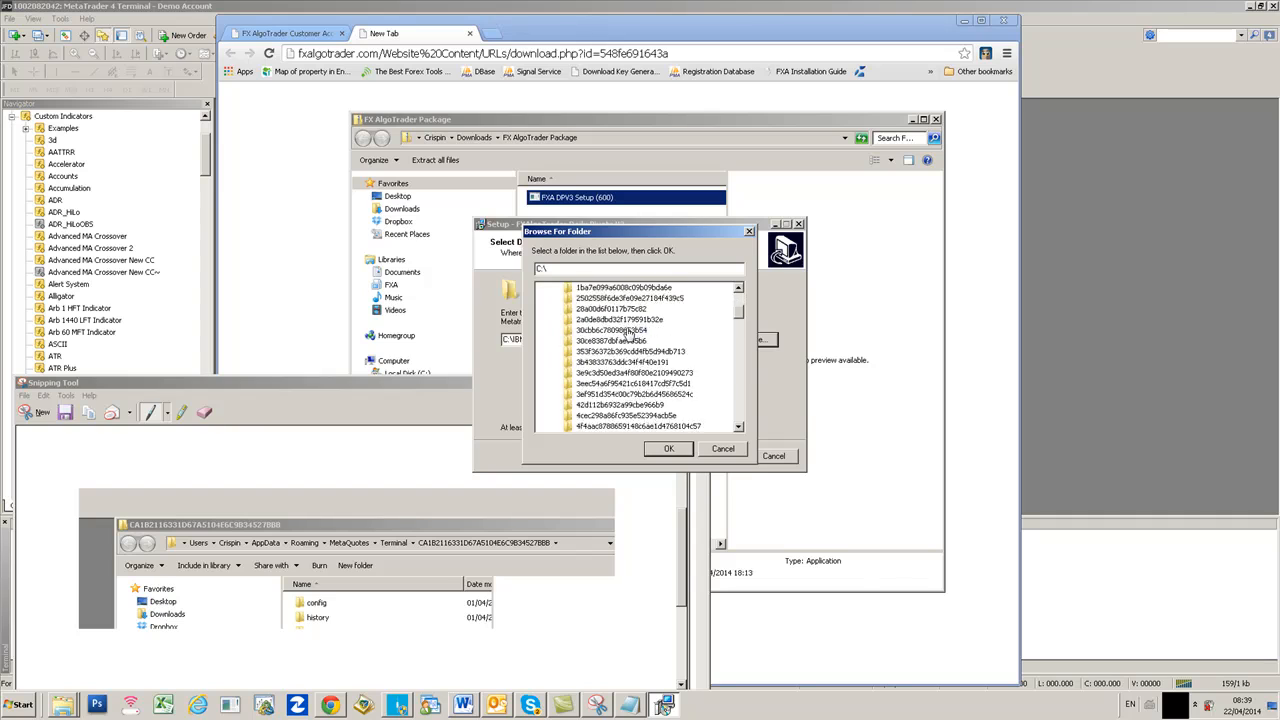
scroll(628, 335, down, 5)
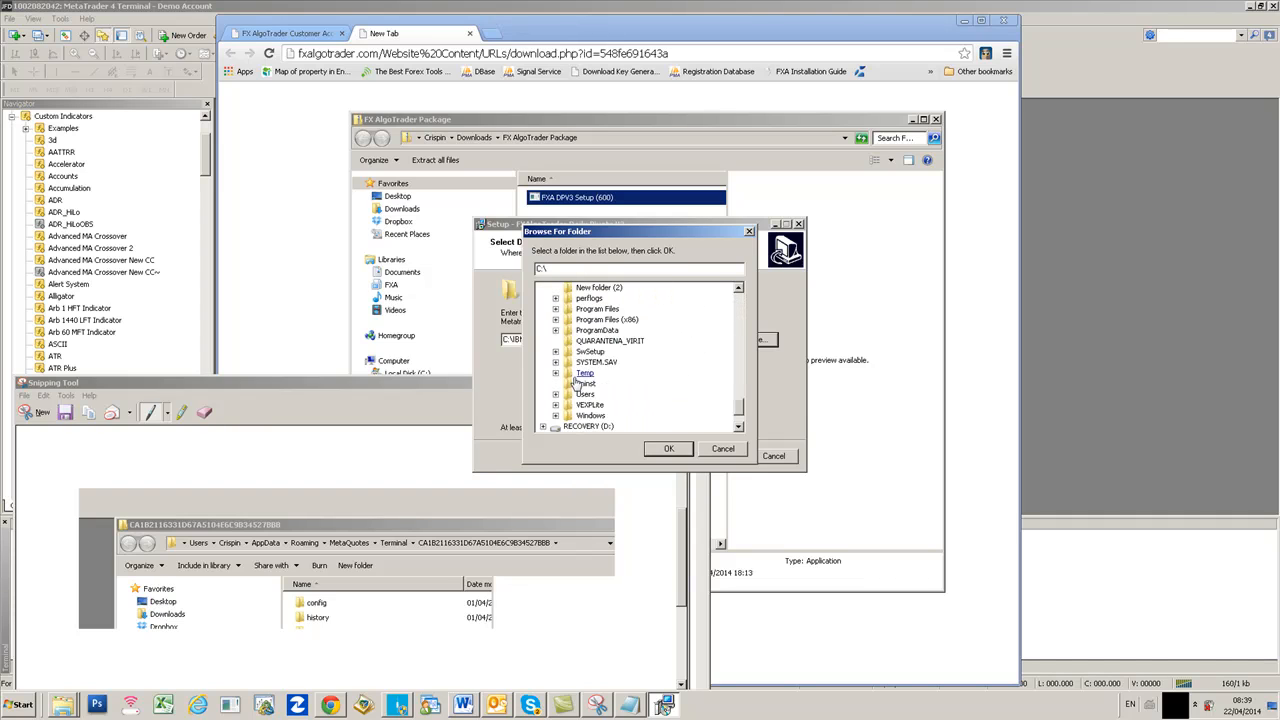
double_click(583, 394)
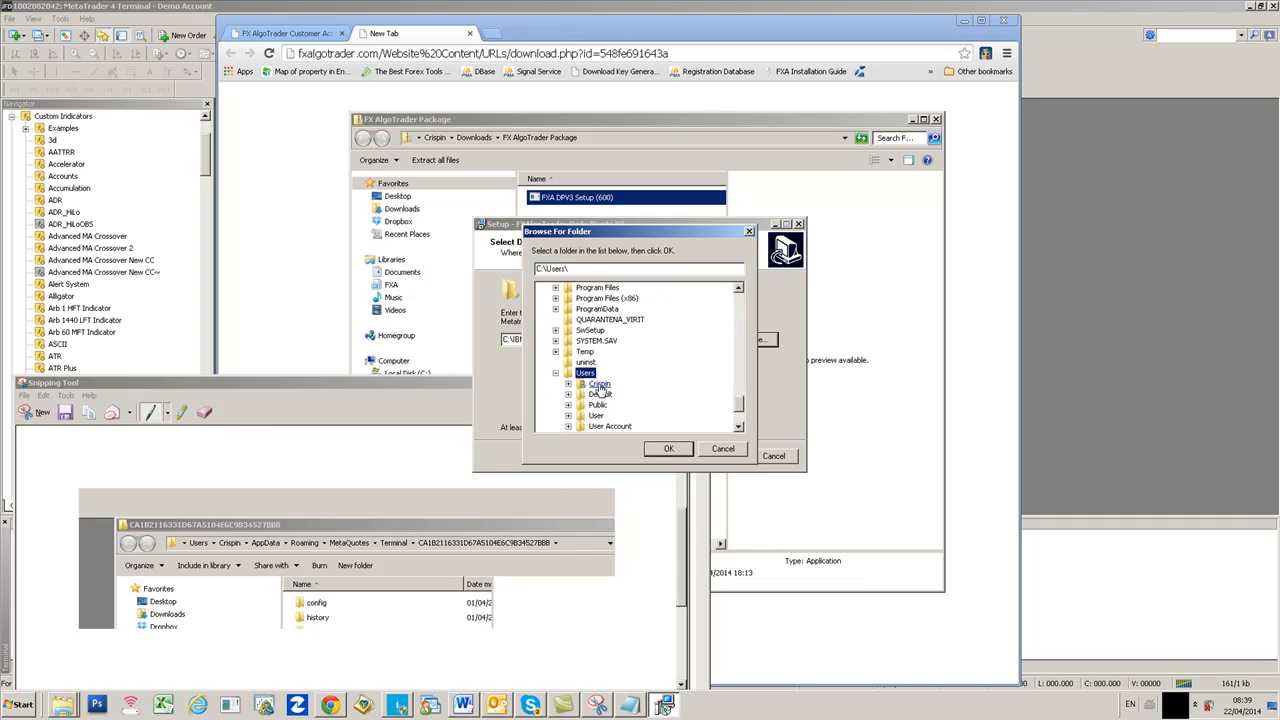
double_click(600, 385)
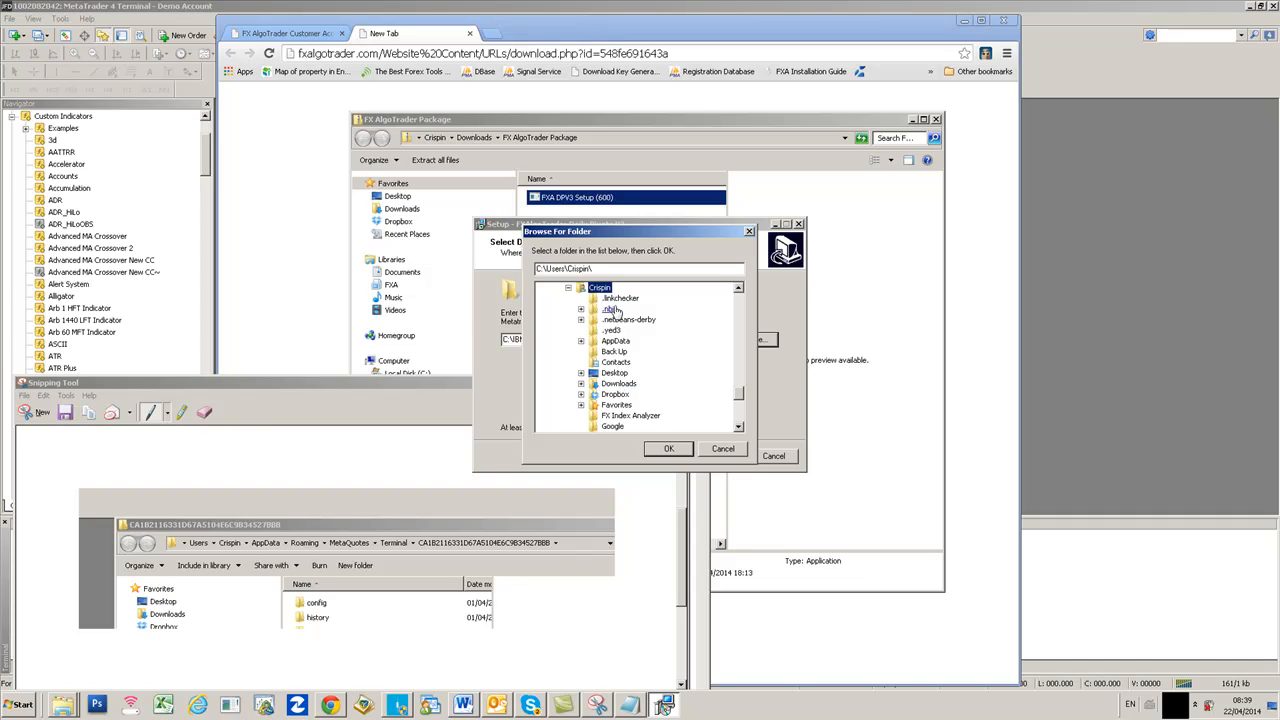
drag(736, 395, 736, 389)
double_click(617, 385)
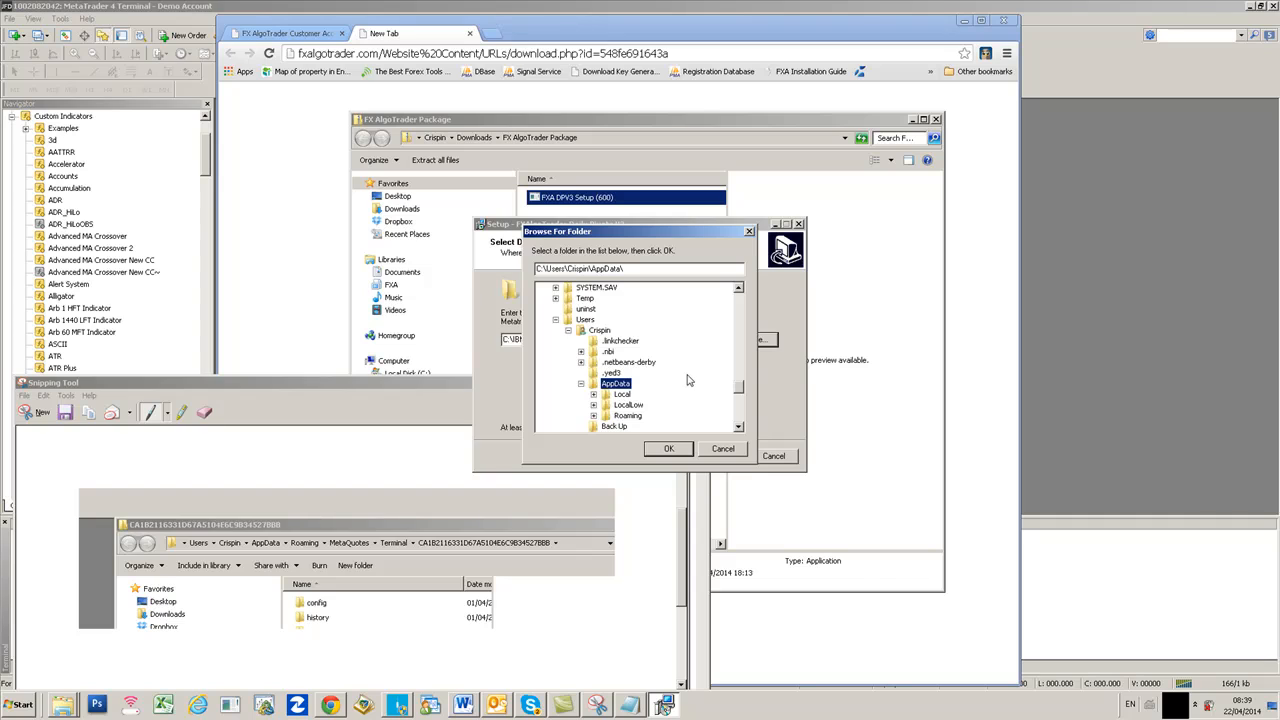
- Expand Roaming > MetaQuotes > Terminal and select the hash-named terminal data folder
scroll(738, 388, down, 1)
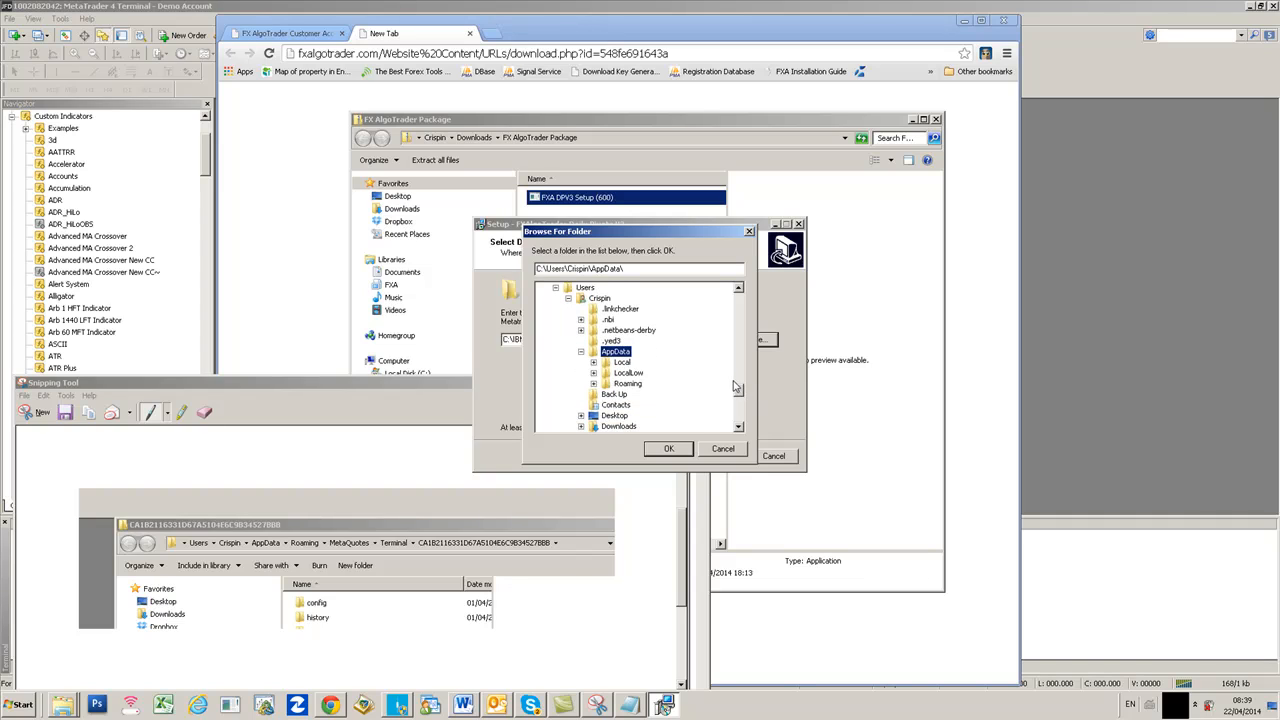
double_click(627, 384)
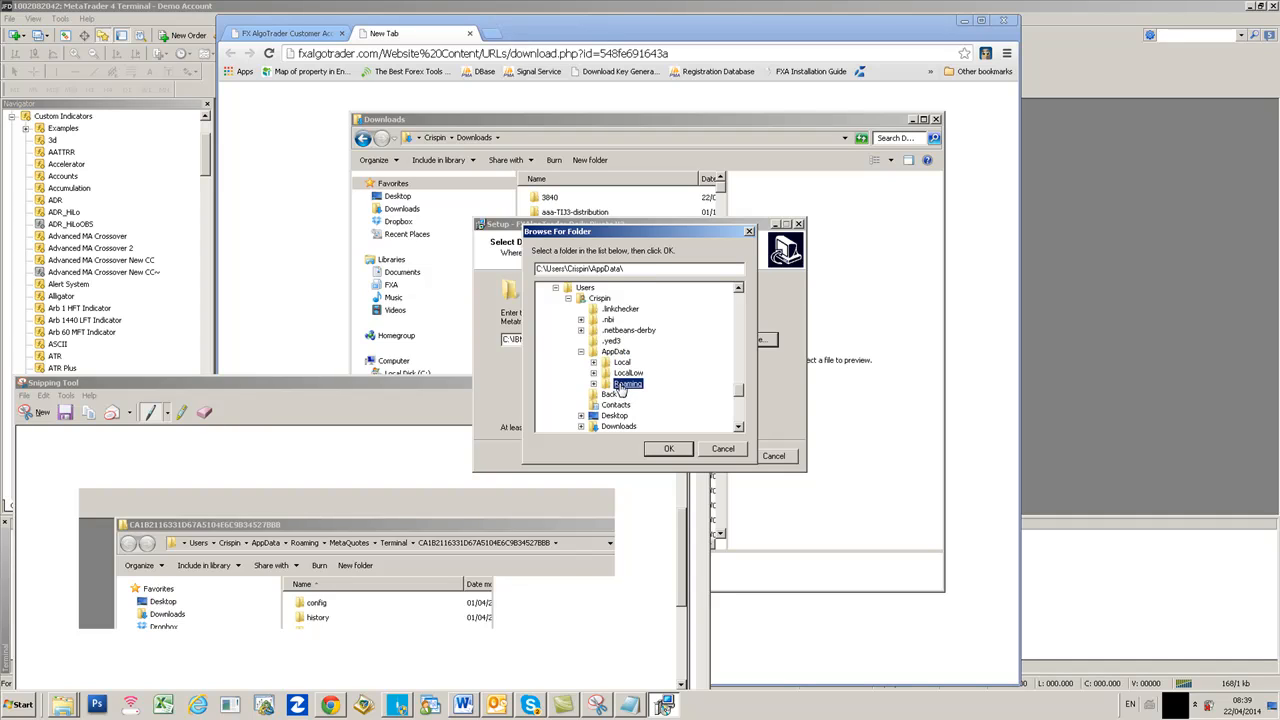
click(646, 397)
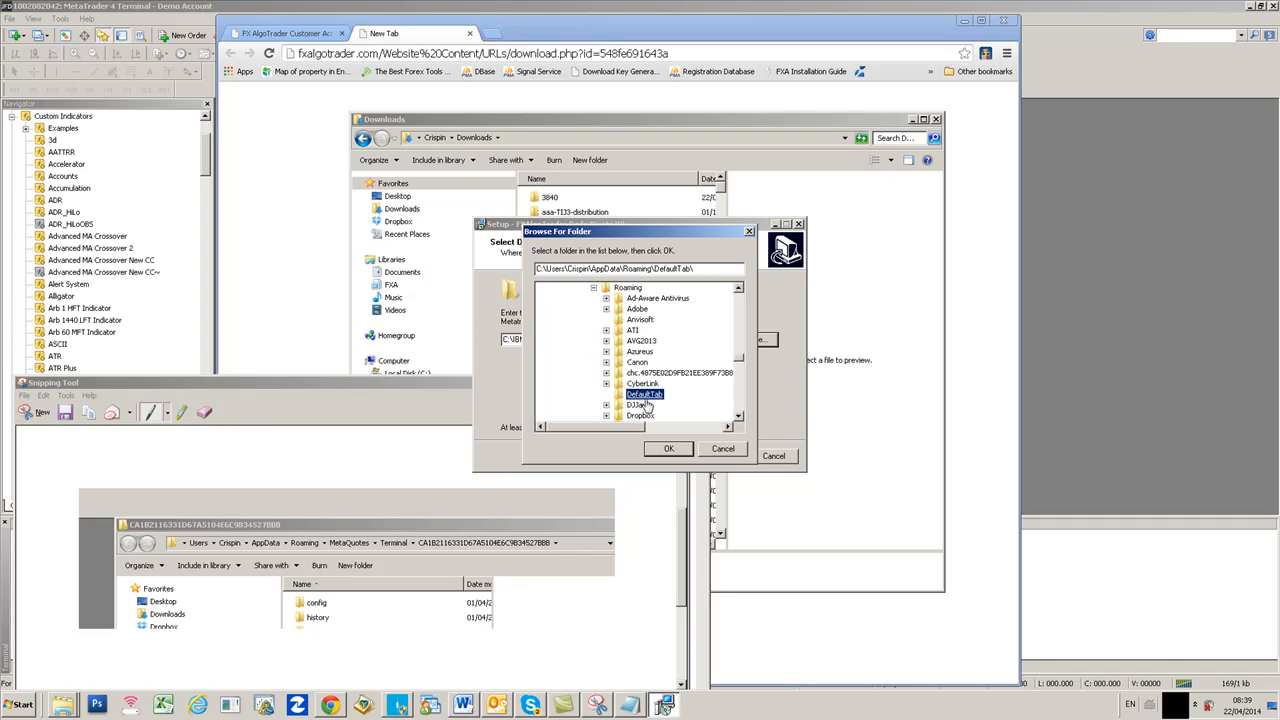
key(m)
scroll(740, 418, down, 5)
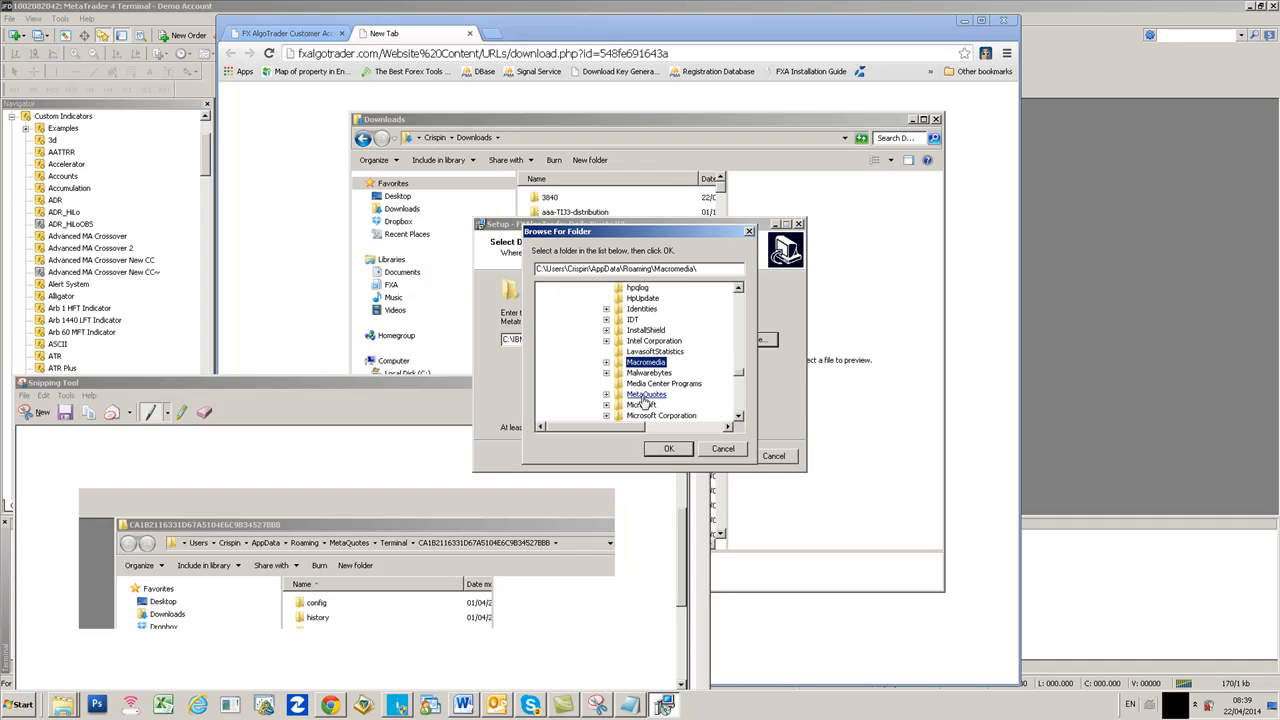
click(645, 396)
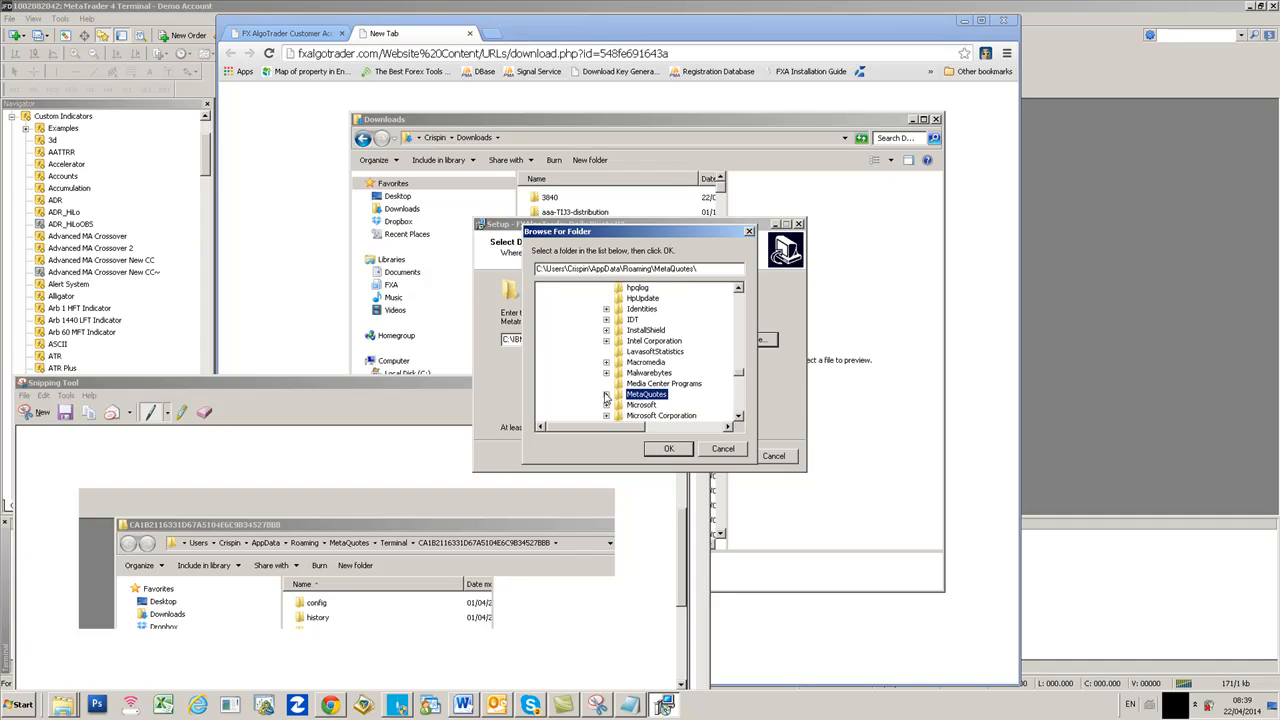
click(606, 398)
click(655, 405)
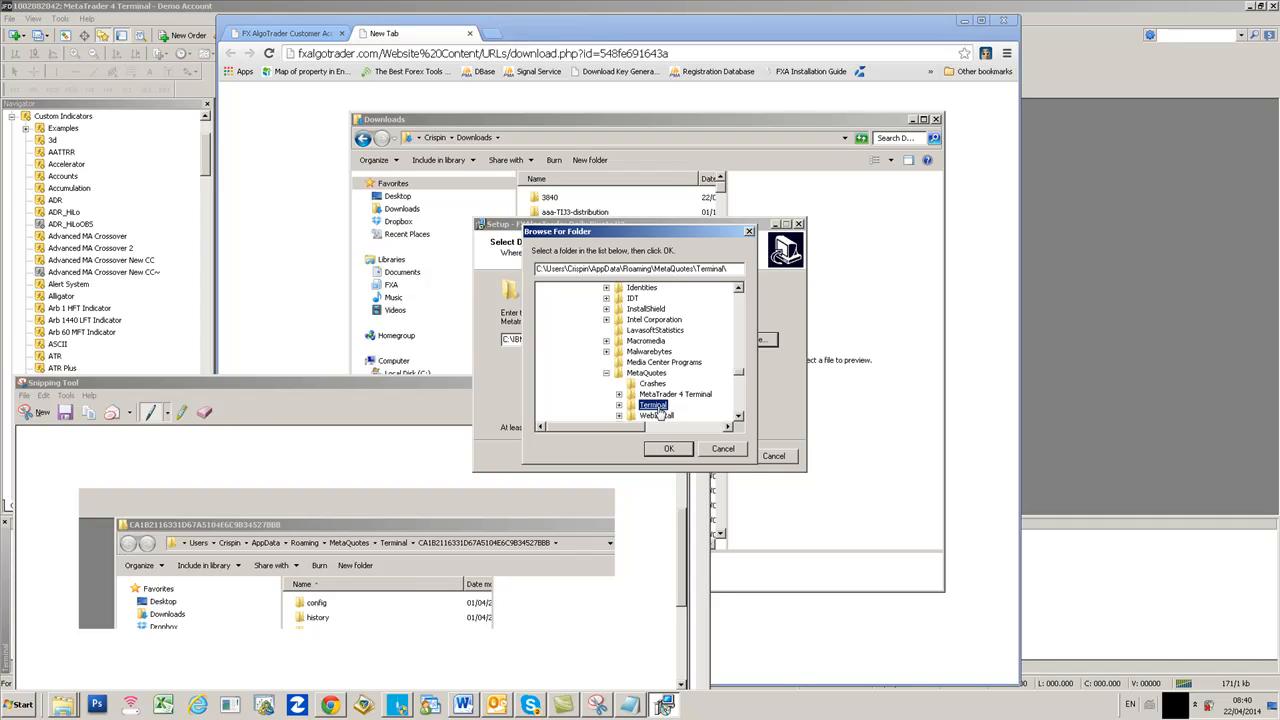
click(619, 405)
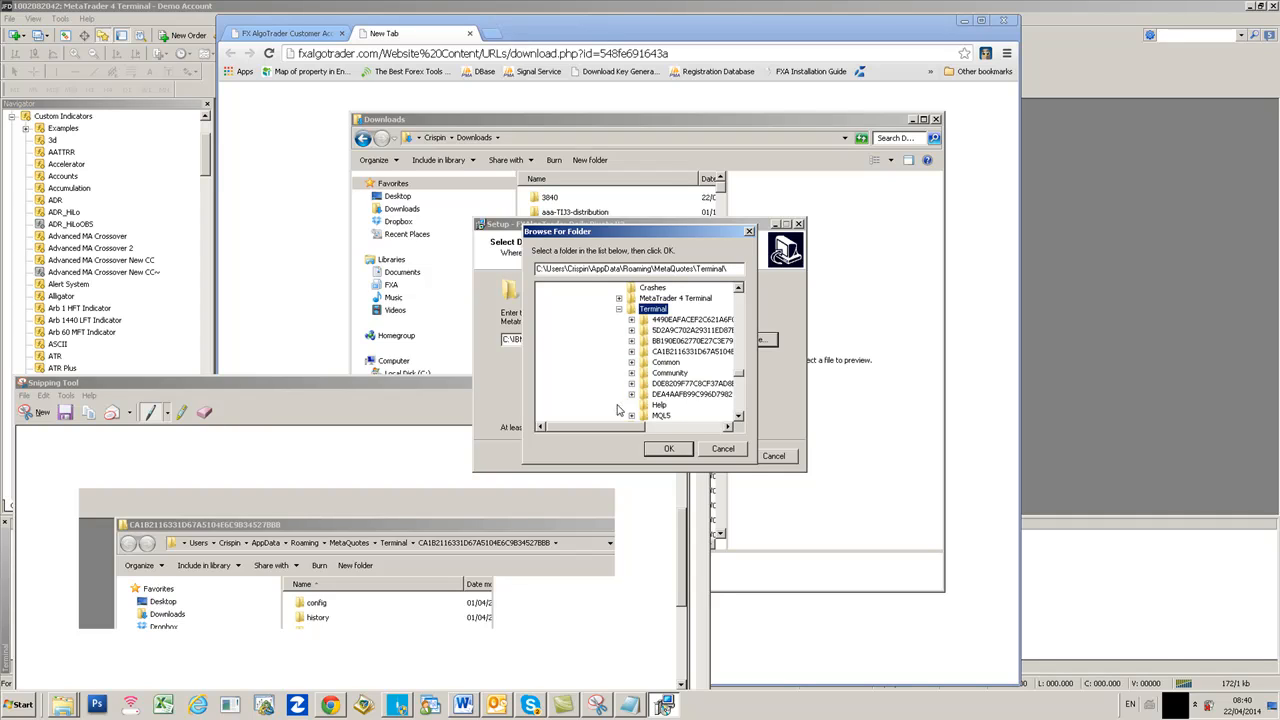
click(690, 354)
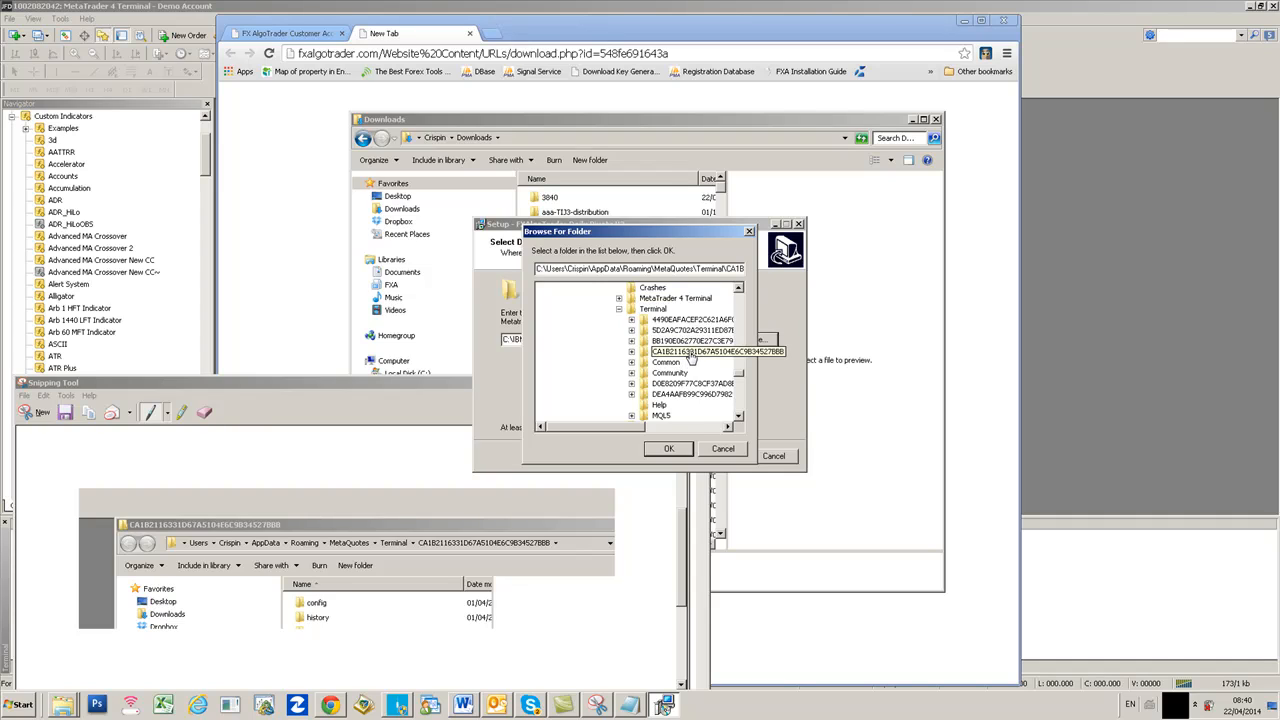
- Confirm the folder, accept installing into the existing folder, install and finish
click(673, 447)
click(716, 456)
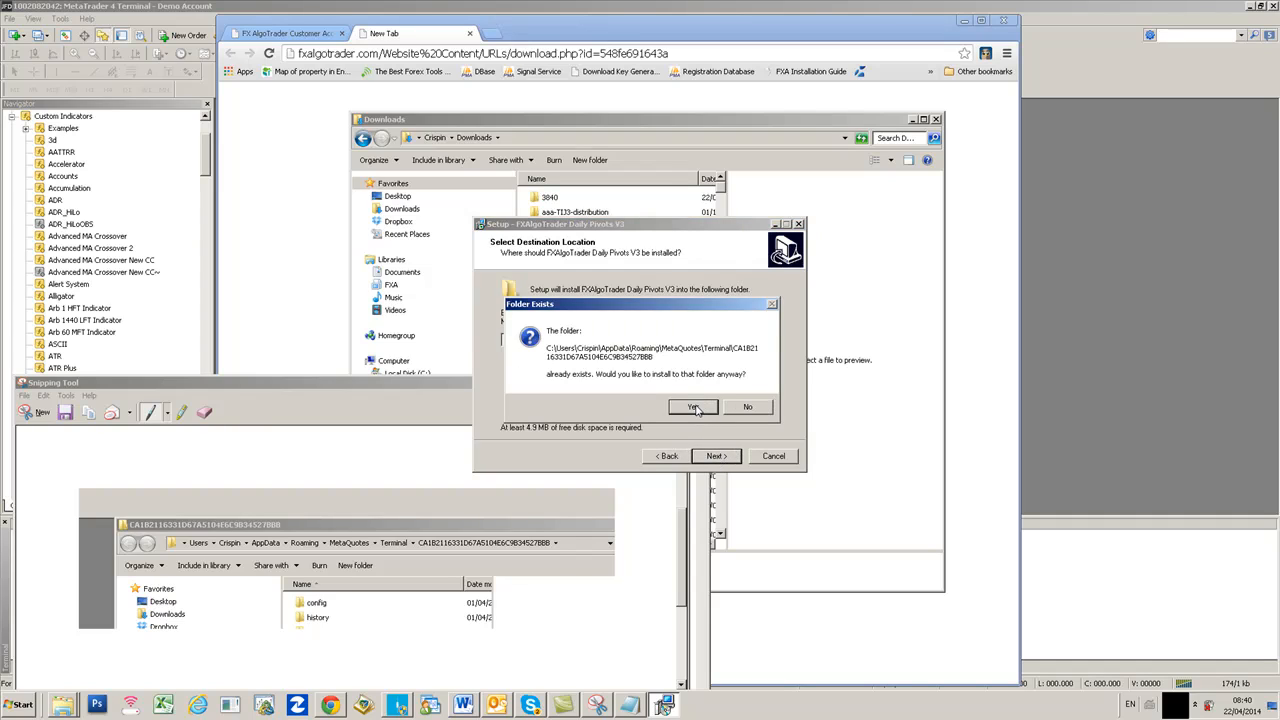
click(696, 409)
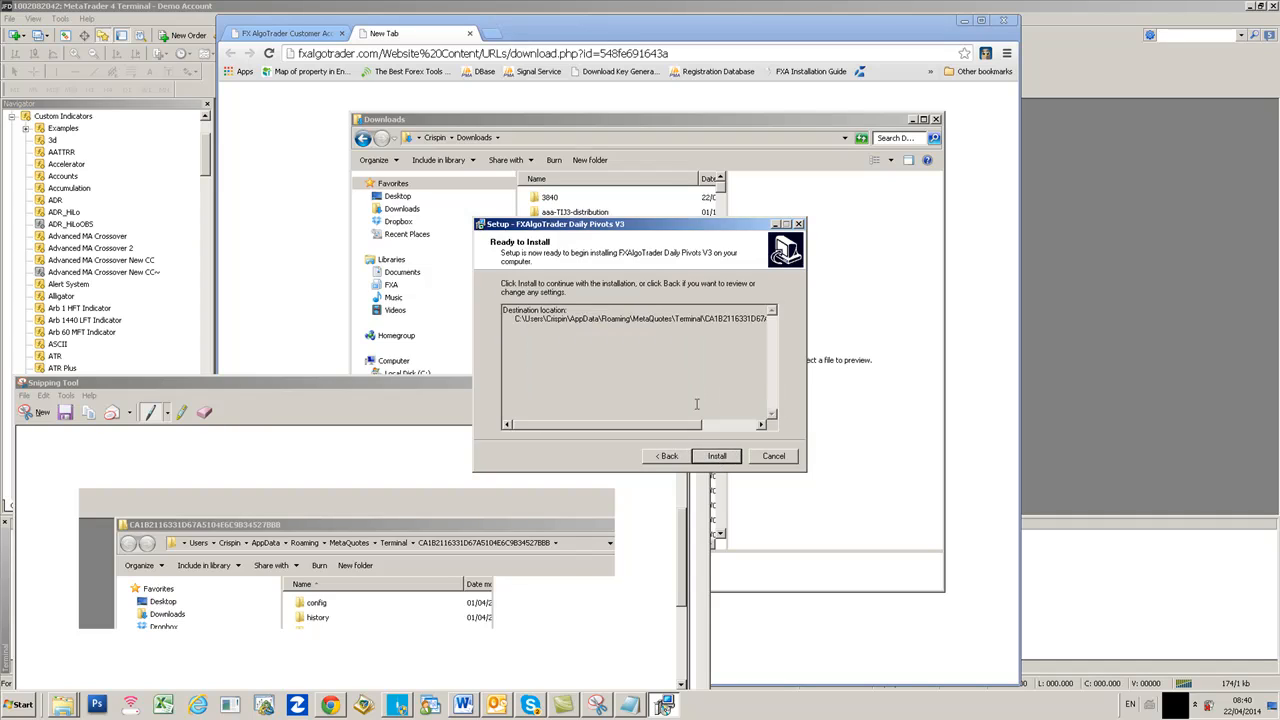
click(712, 457)
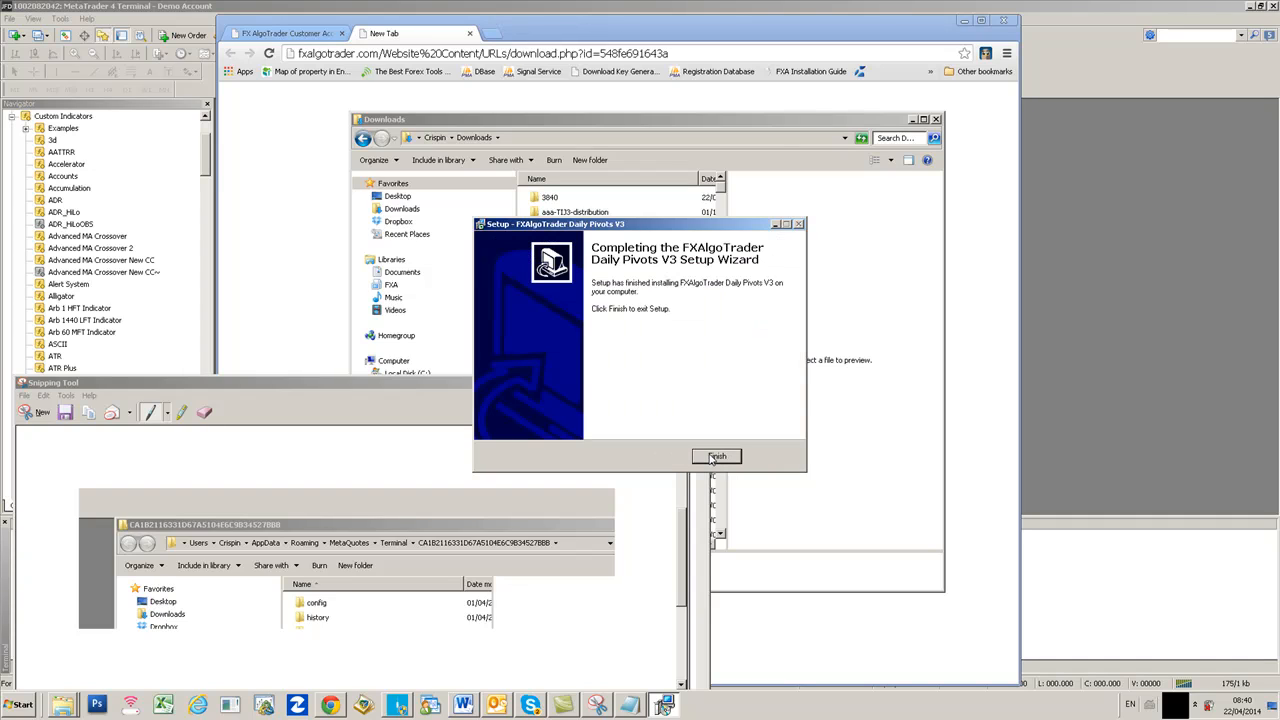
click(710, 457)
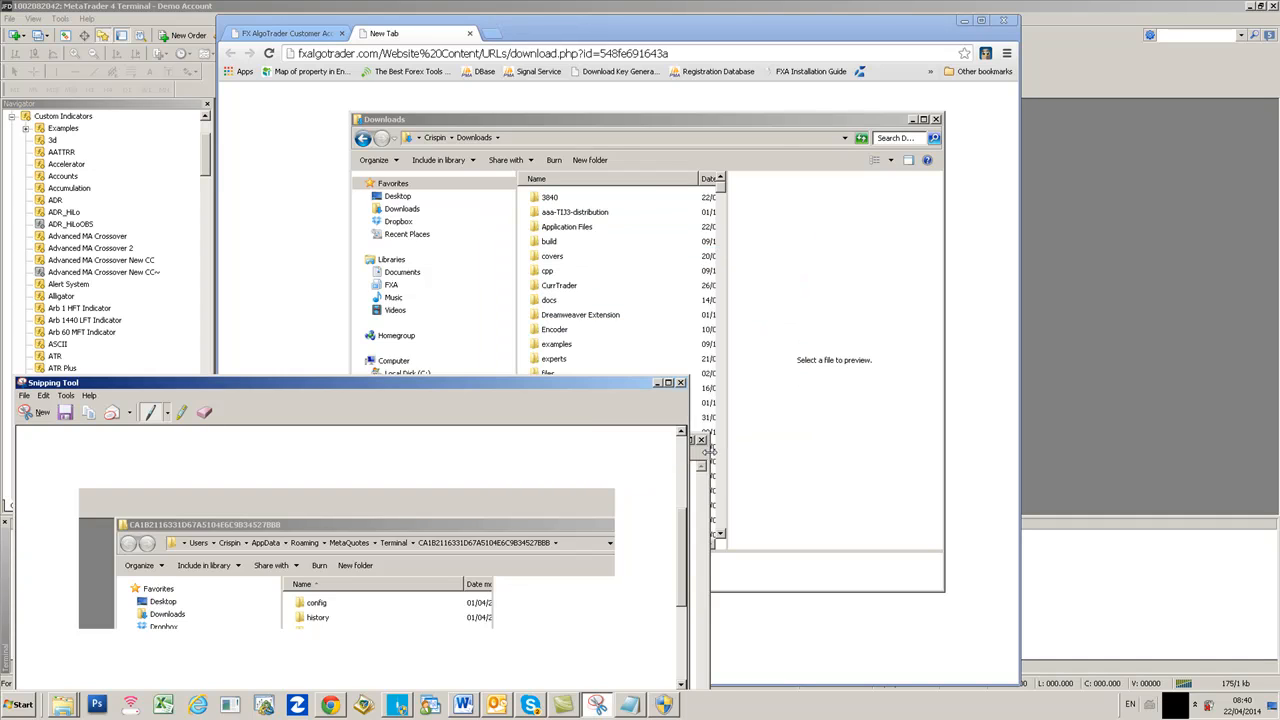
- Close the screenshot, notes, browser and Explorer windows, then restart MetaTrader 4 from the taskbar
click(681, 382)
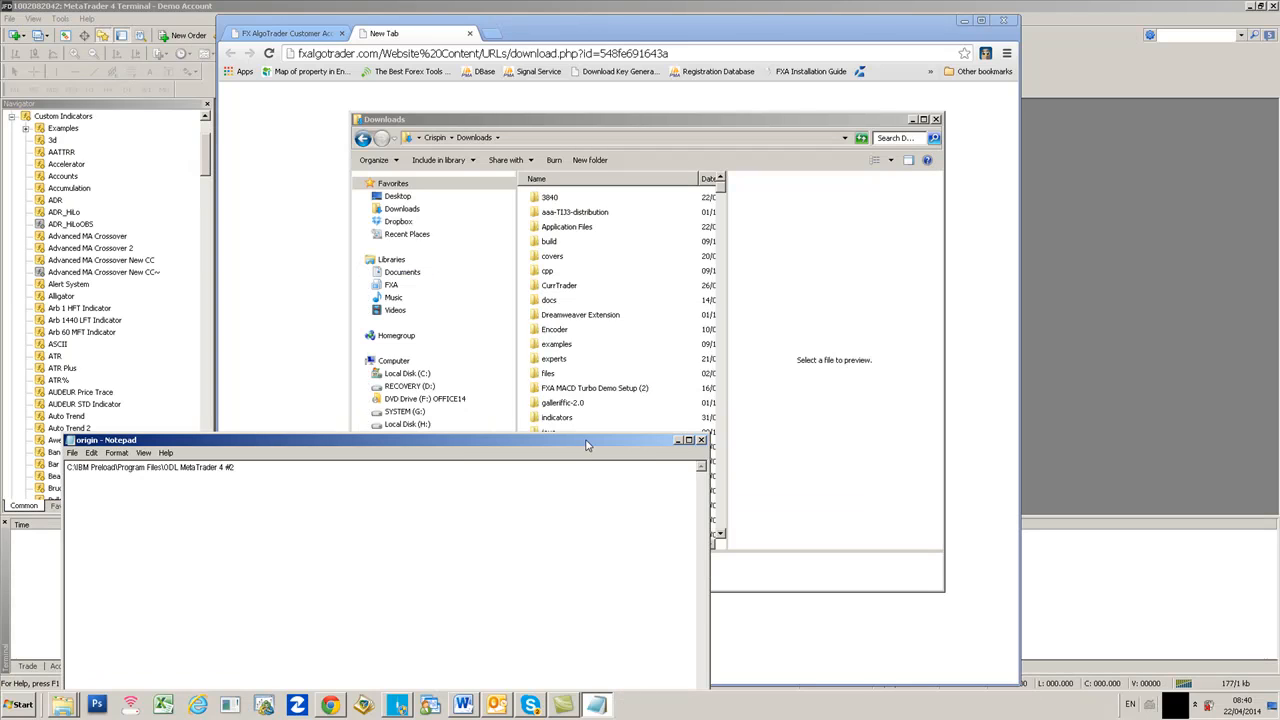
click(701, 441)
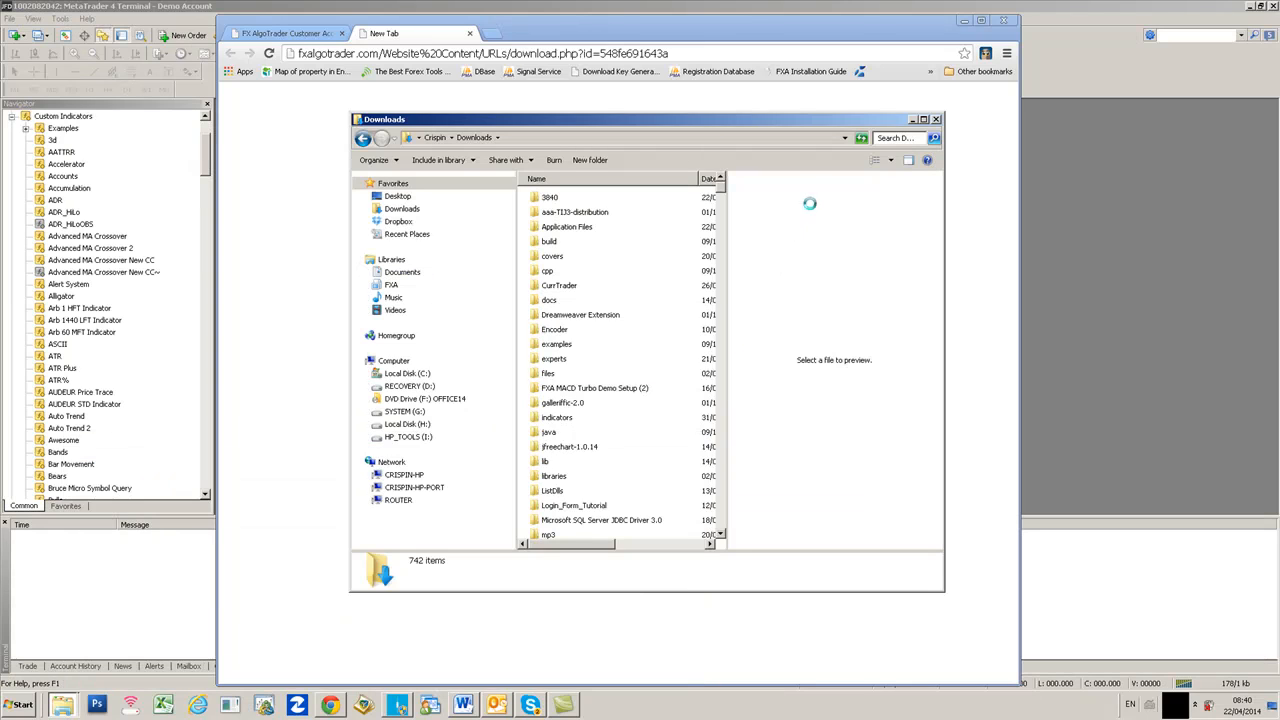
click(1004, 20)
click(936, 119)
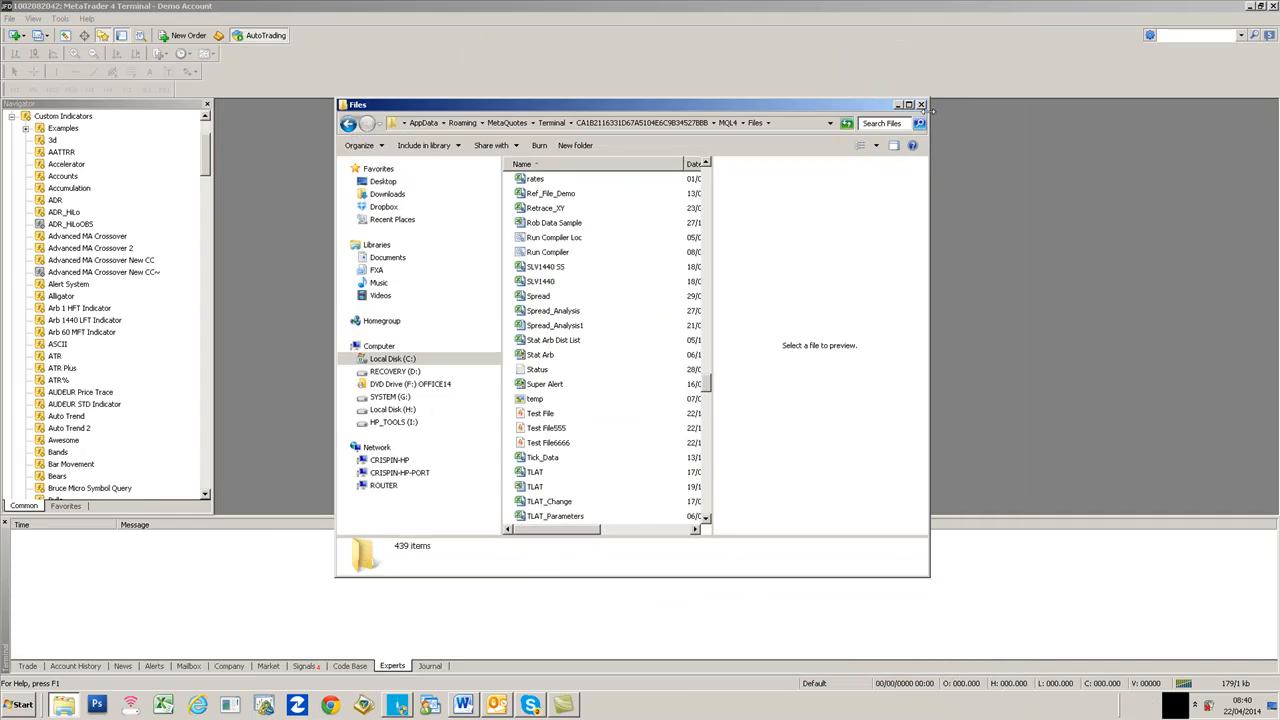
click(922, 105)
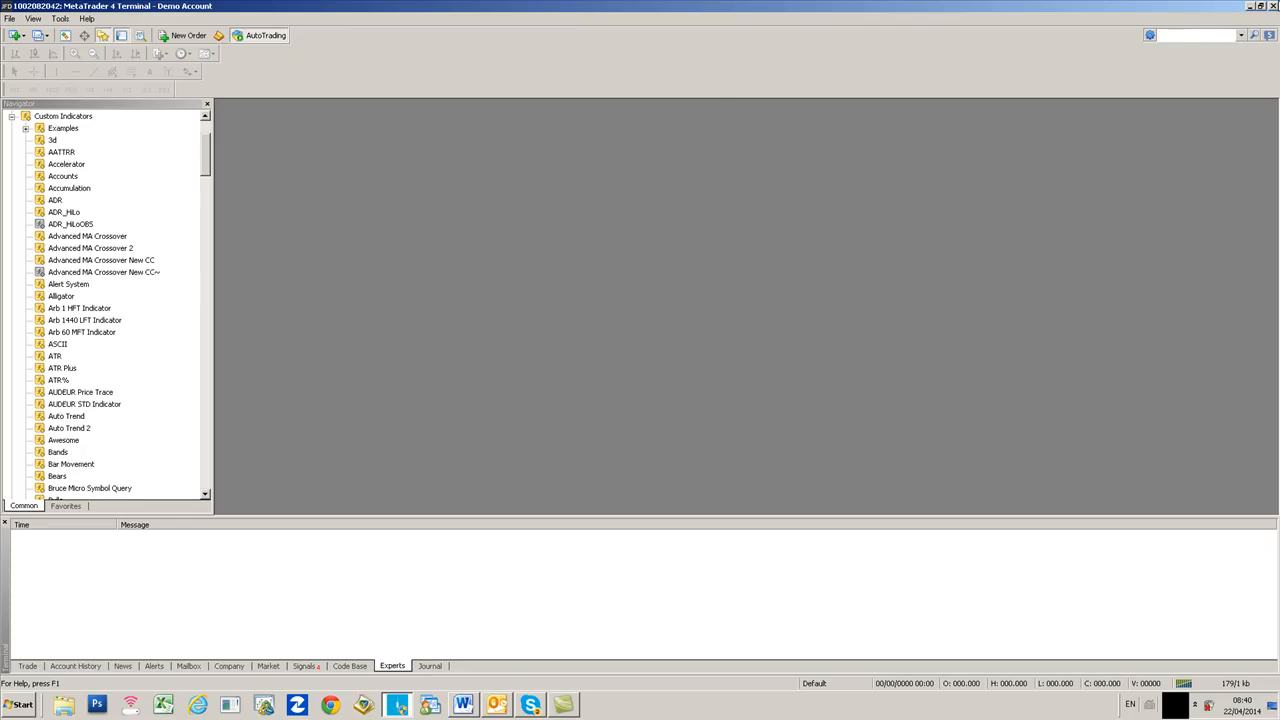
click(1272, 6)
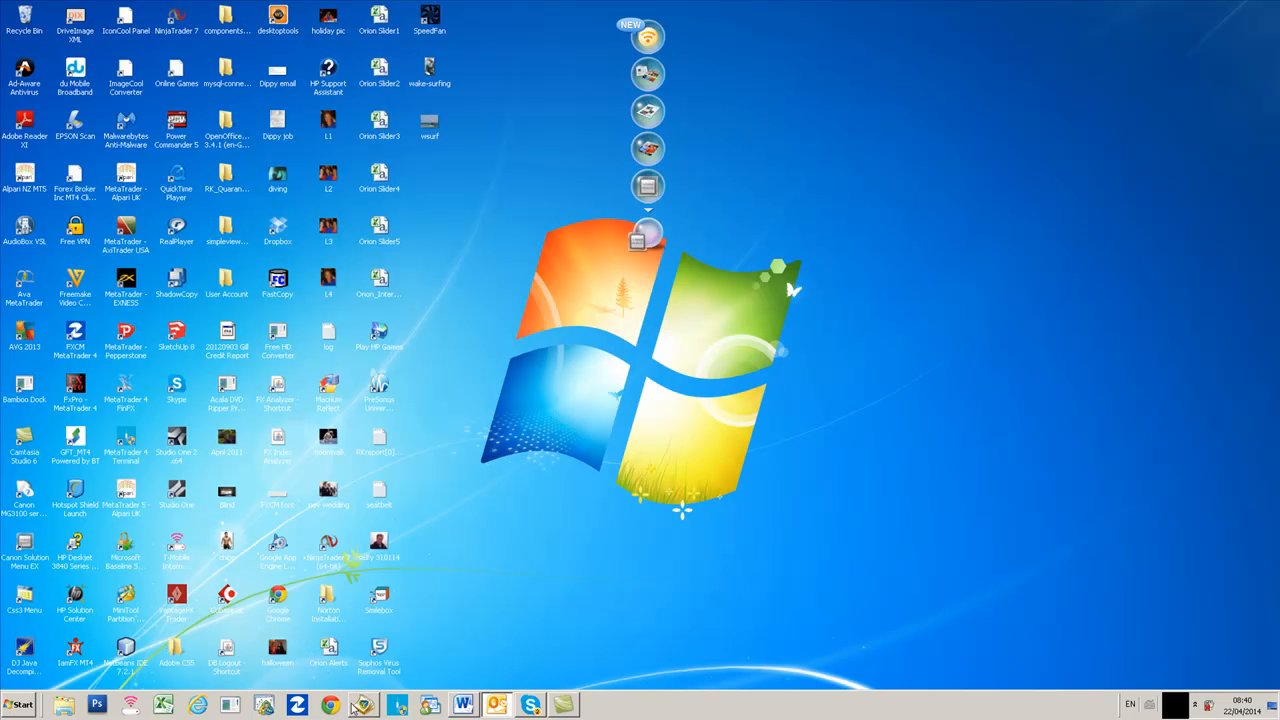
click(398, 706)
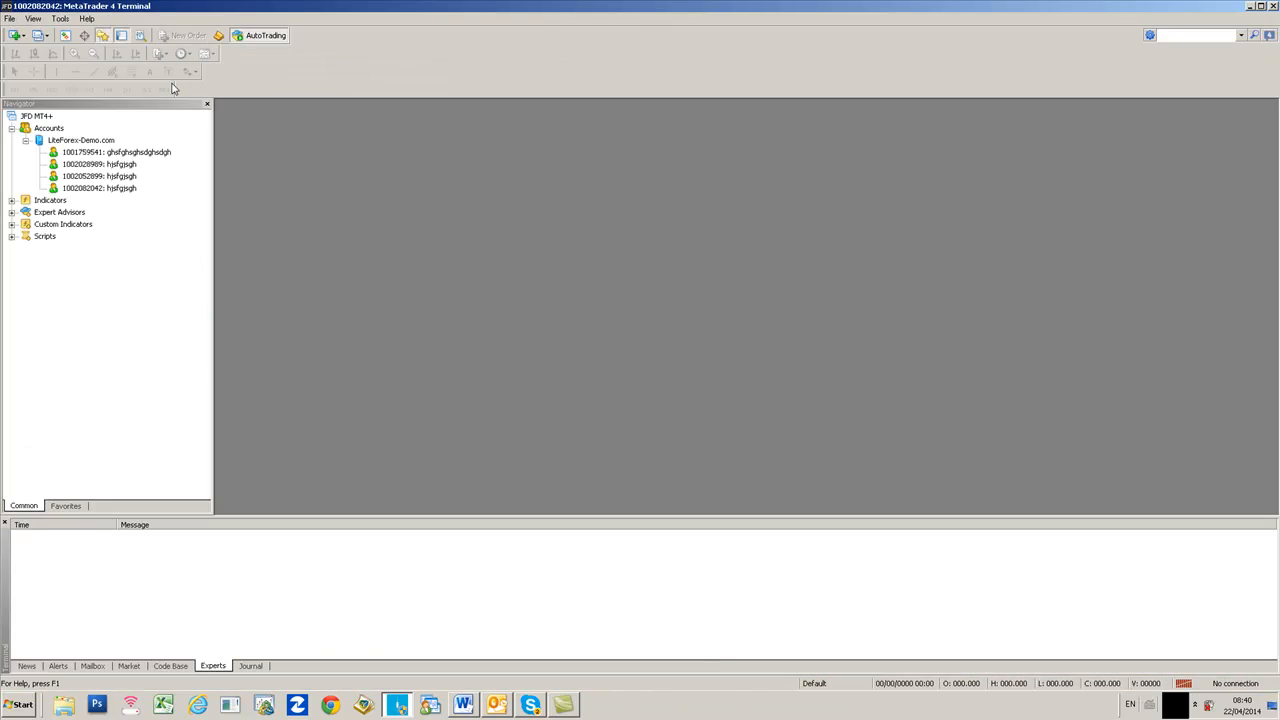
- Open a new EURUSD chart via File > New Chart and maximise it
click(9, 19)
click(40, 34)
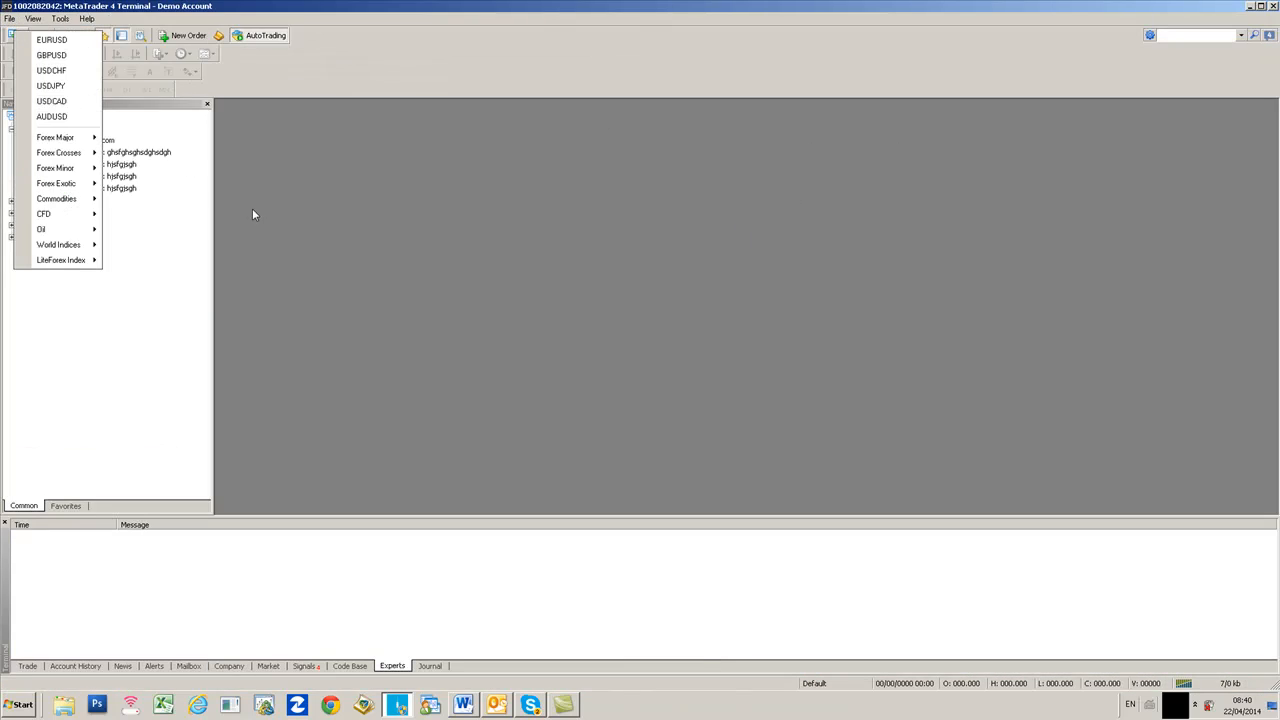
click(86, 41)
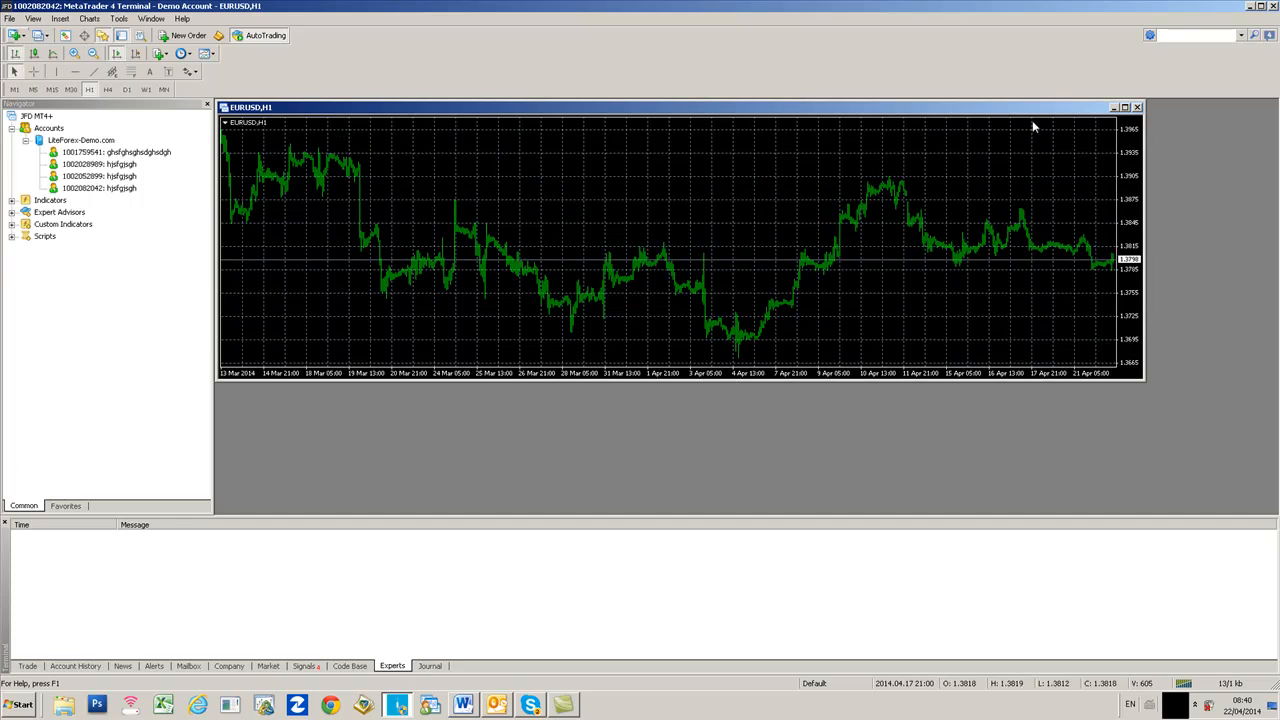
click(1124, 108)
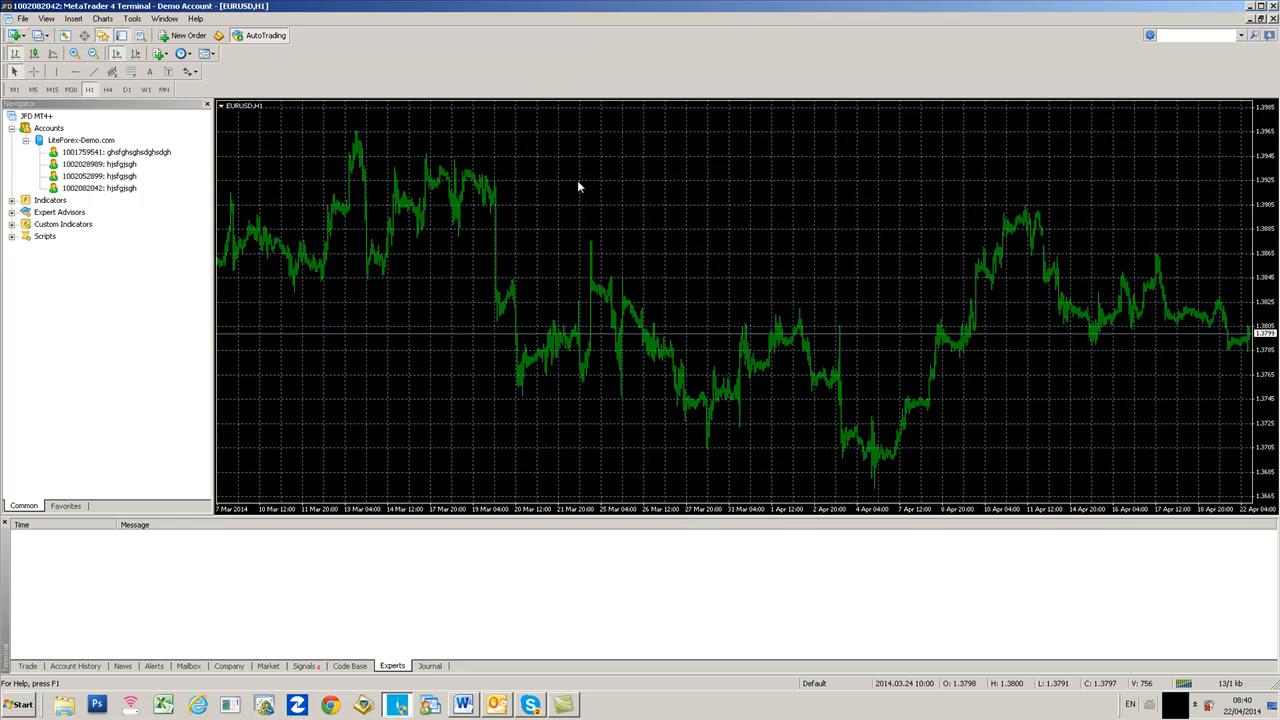
- Drag Daily Pivots V3 from Custom Indicators onto the chart and confirm with DLL imports allowed
click(11, 224)
click(70, 372)
key(d)
scroll(94, 368, down, 3)
scroll(94, 368, down, 3)
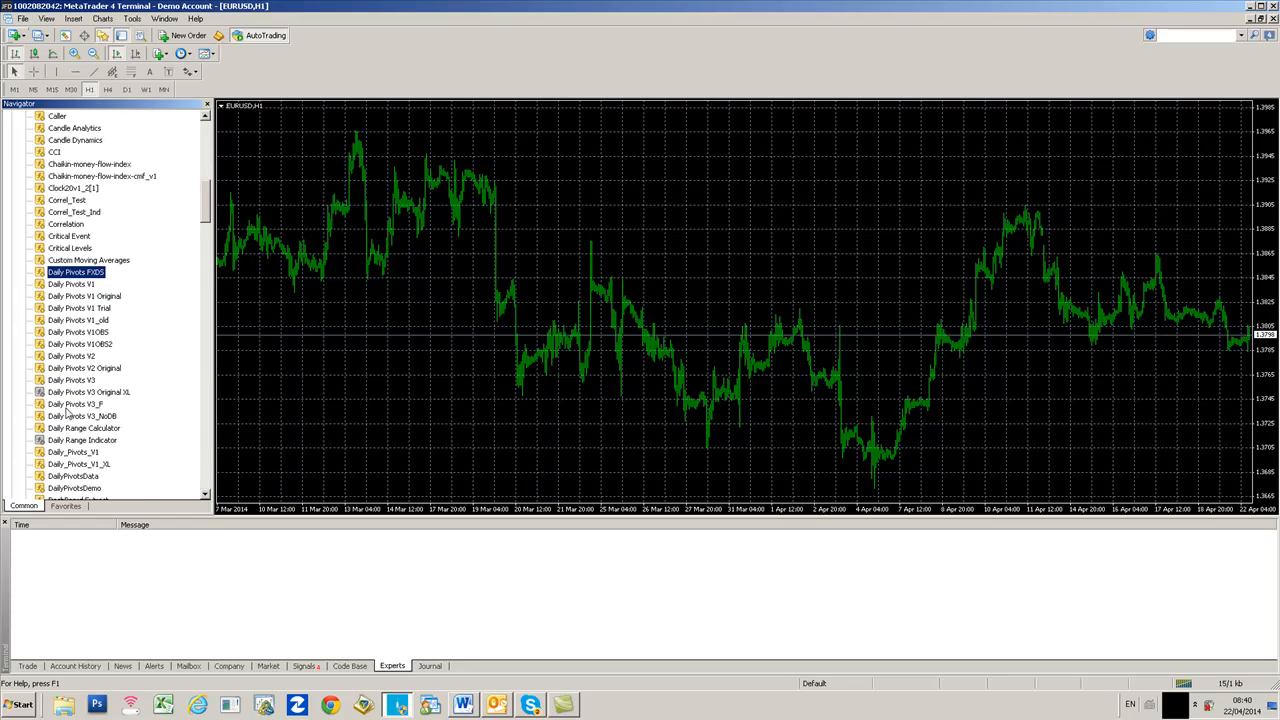
drag(76, 385, 594, 289)
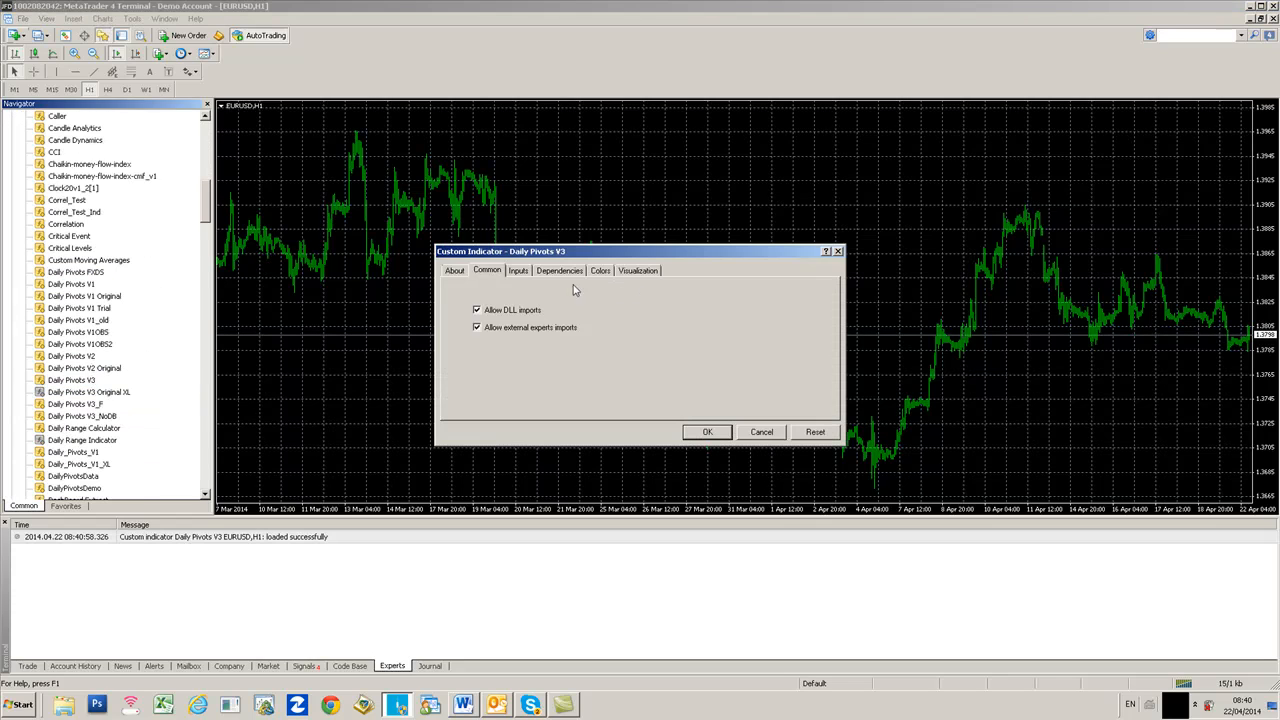
click(461, 273)
click(478, 272)
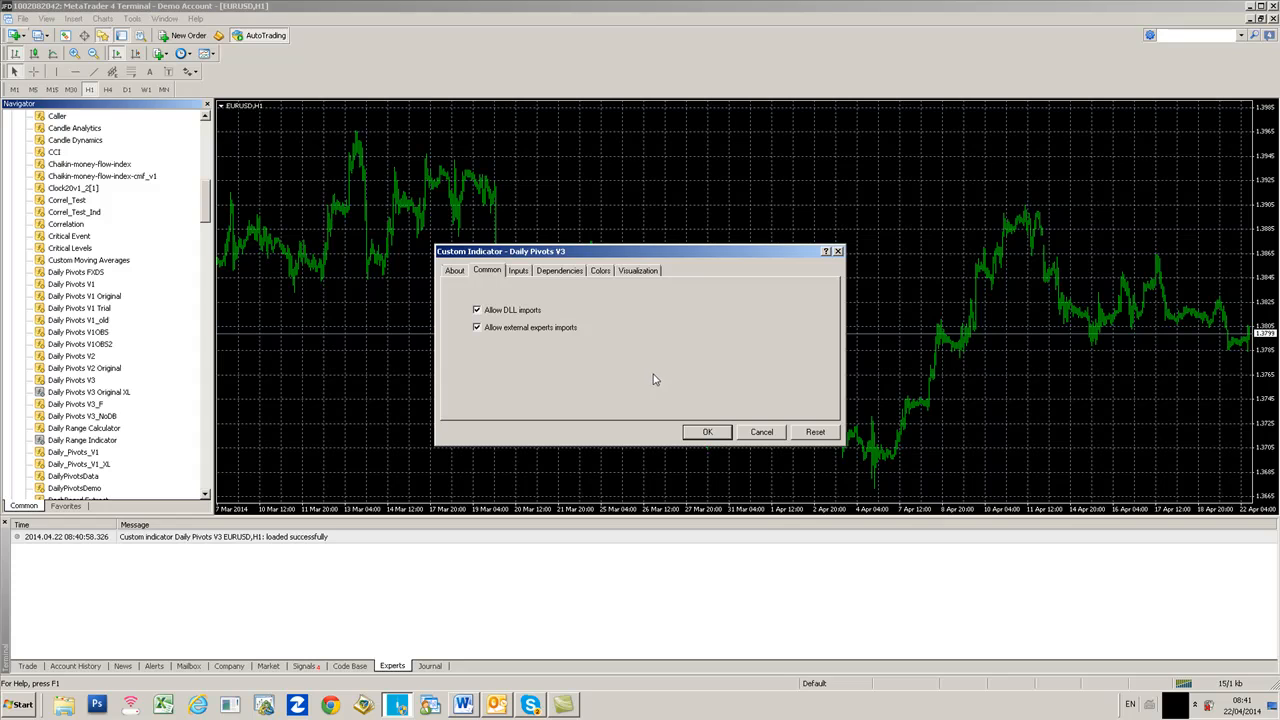
click(704, 433)
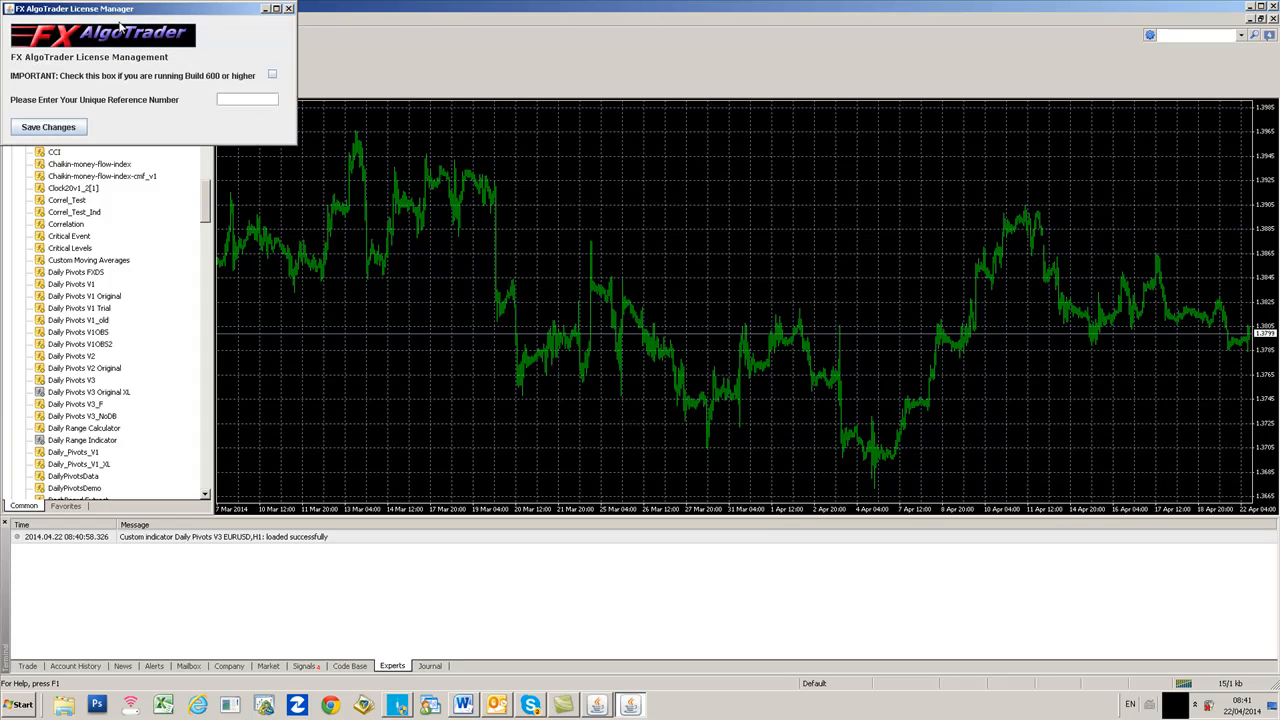
- Tick Build 600 or higher, verify the build in Help > About, enter the reference number and save
drag(126, 12, 608, 262)
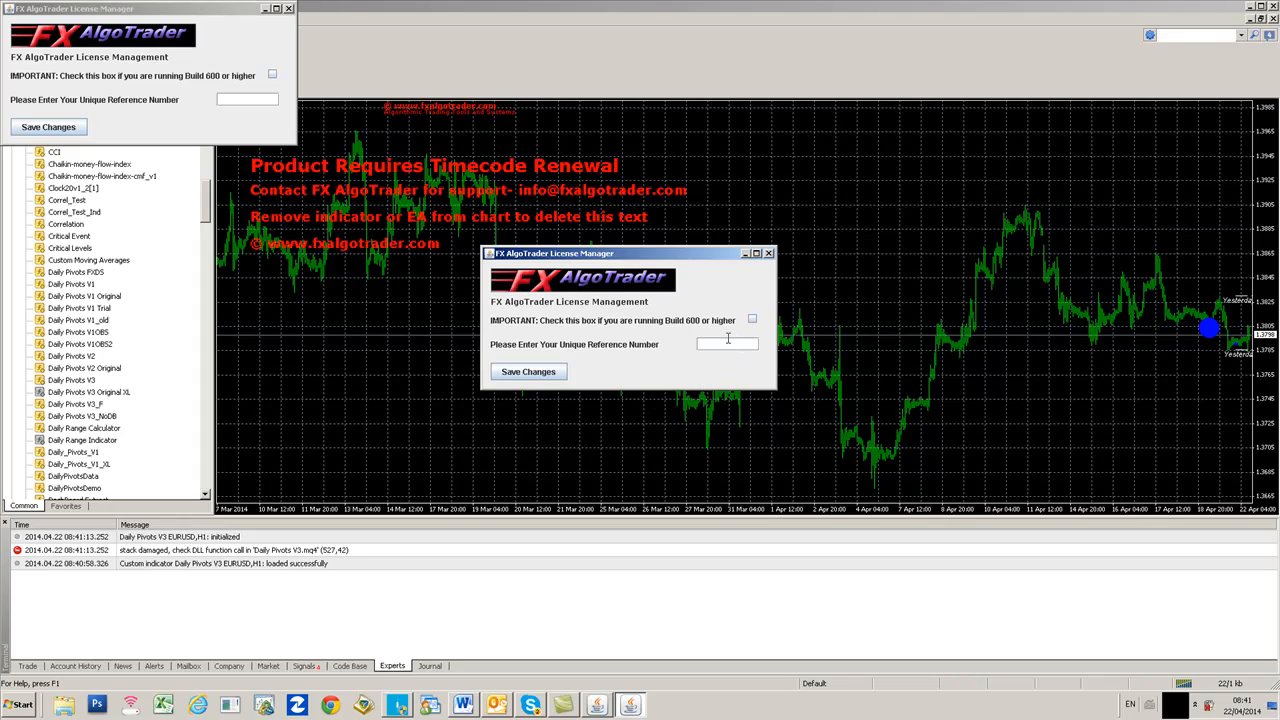
click(752, 319)
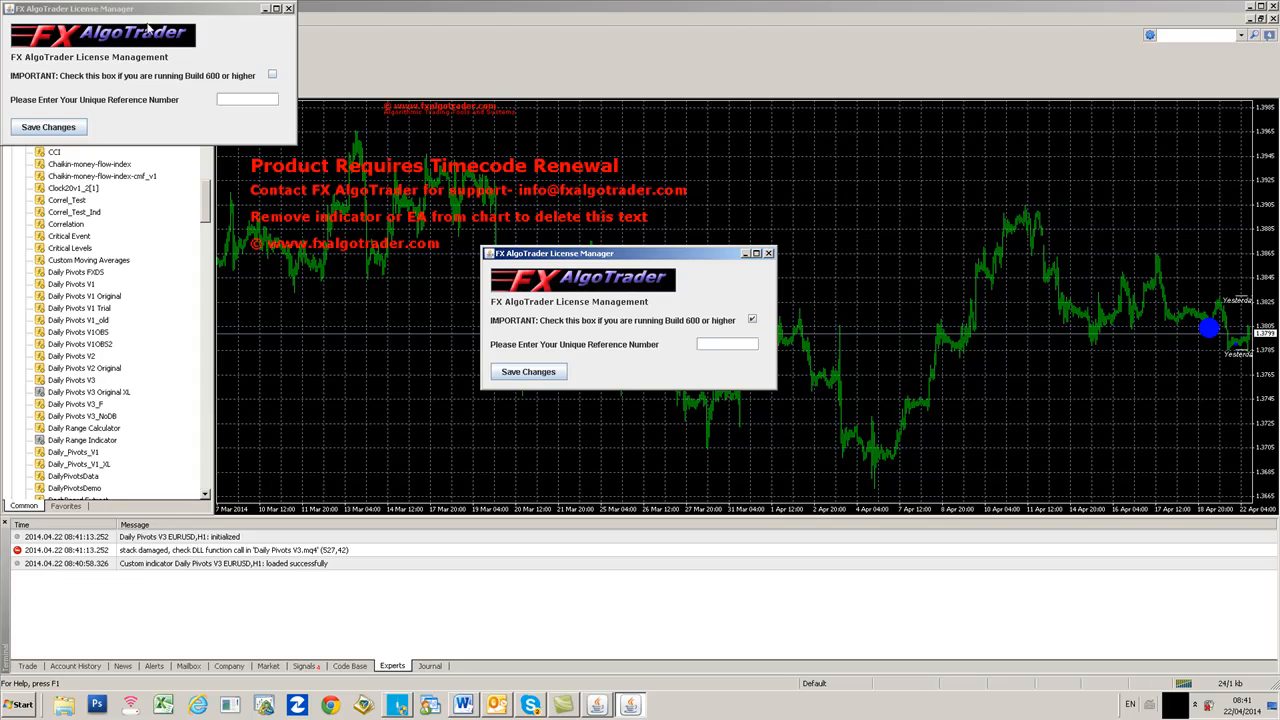
click(289, 8)
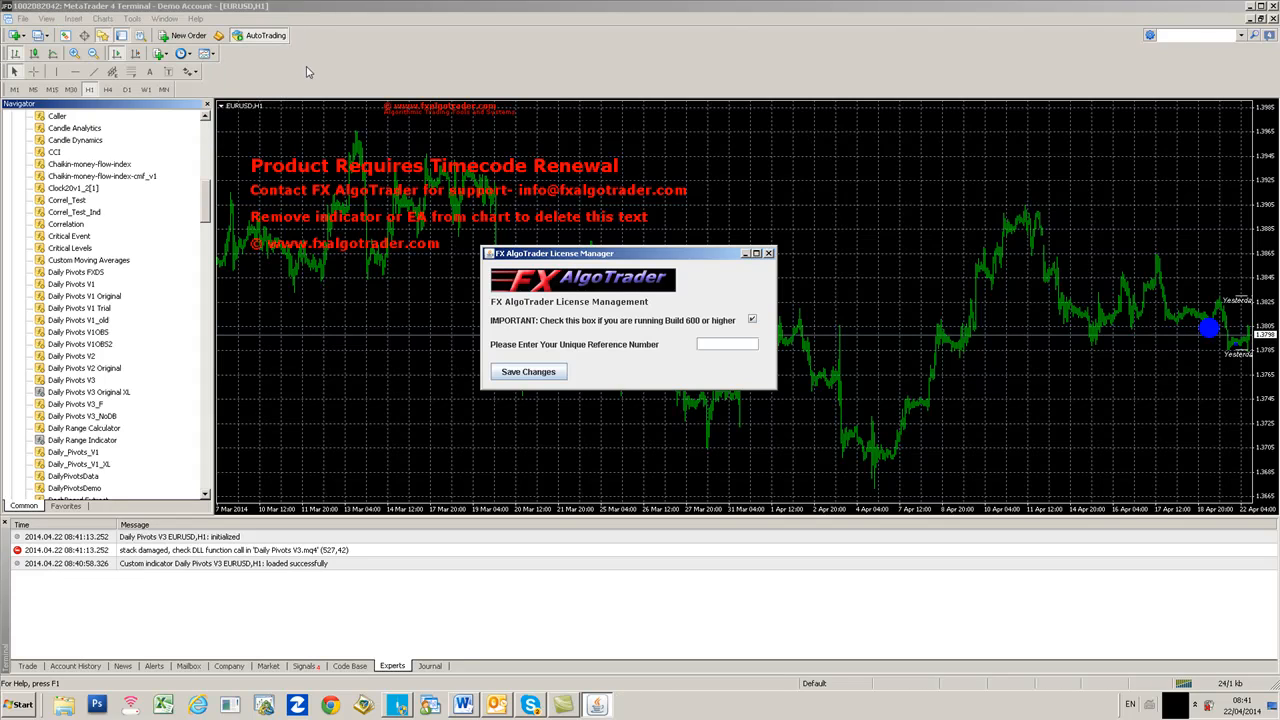
click(195, 19)
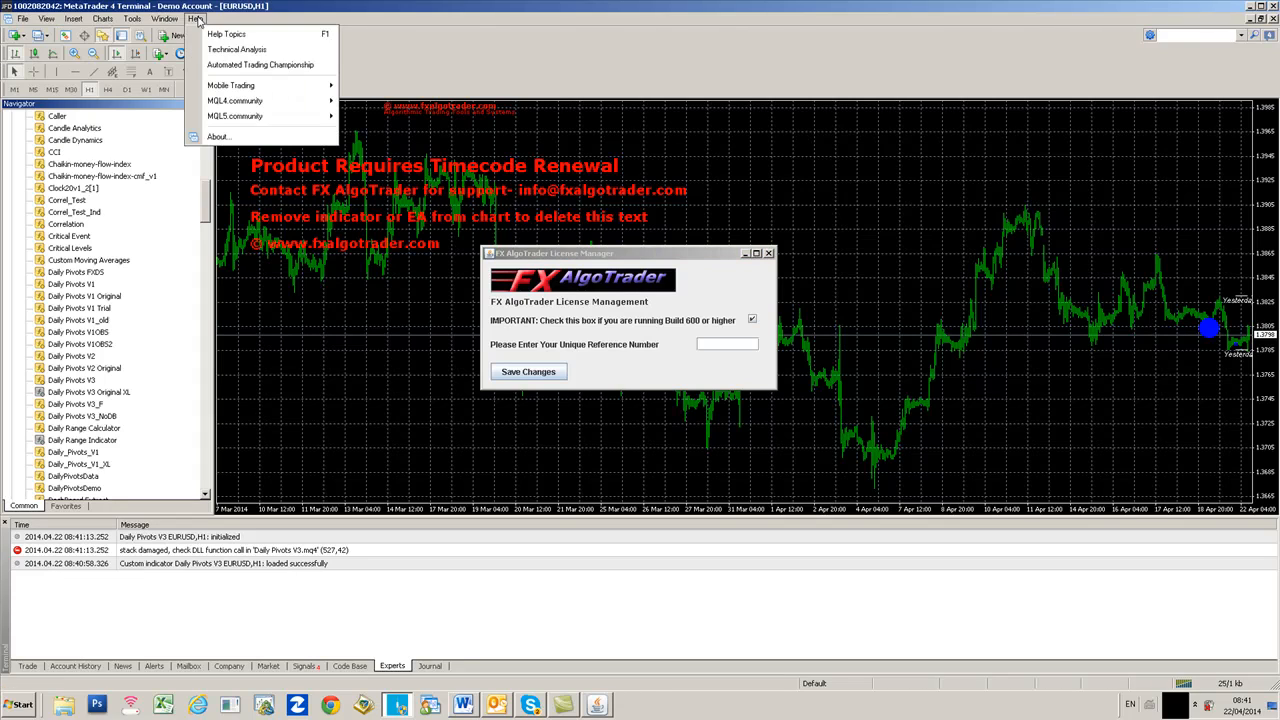
click(217, 136)
drag(790, 268, 1122, 212)
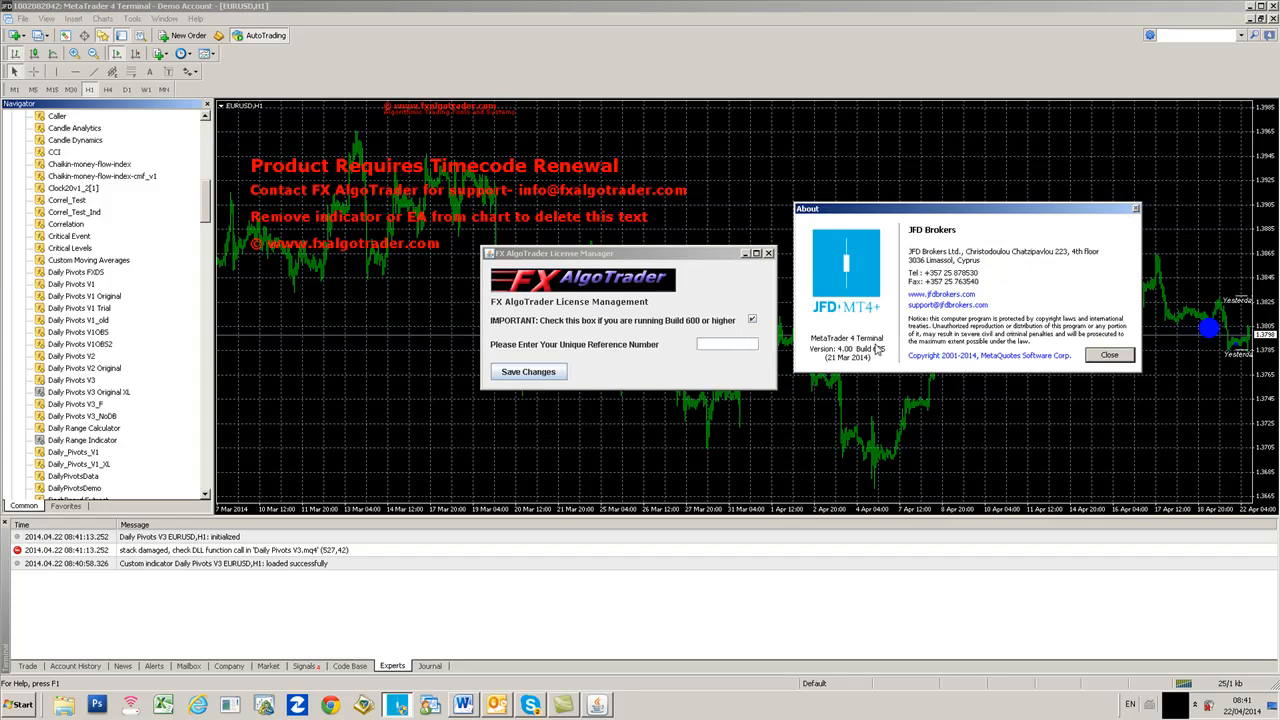
click(1108, 356)
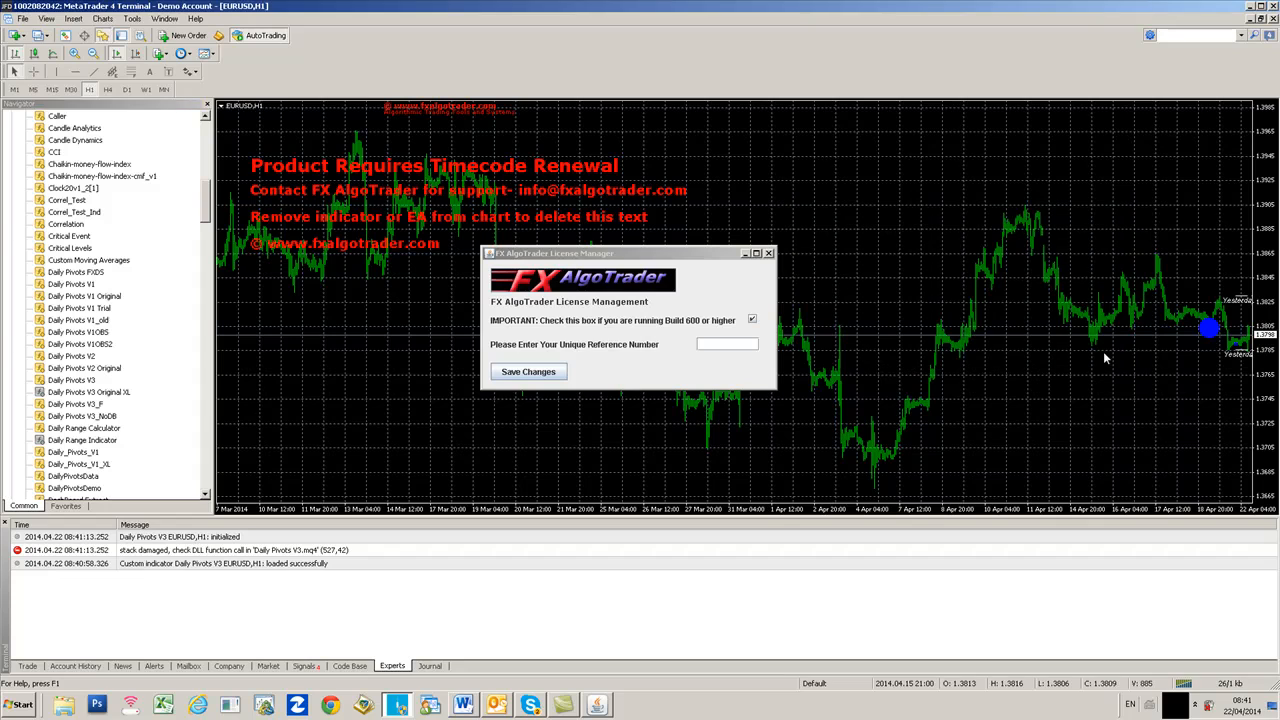
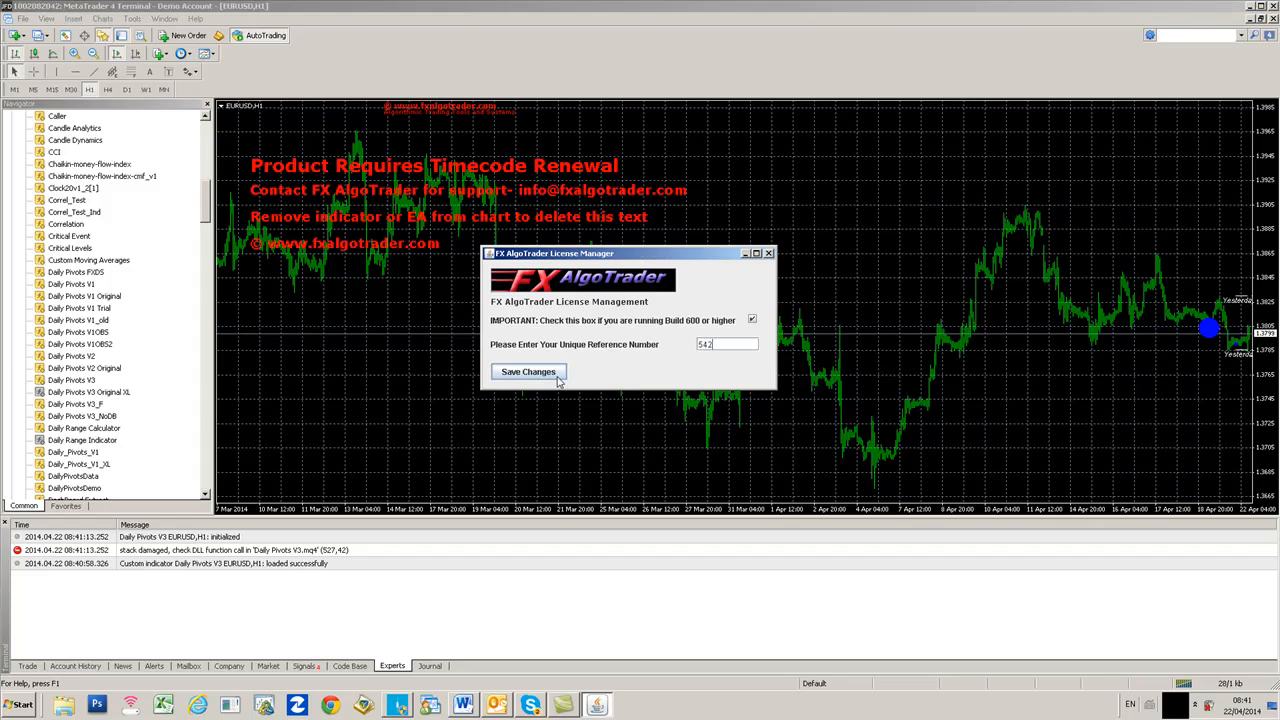
click(552, 375)
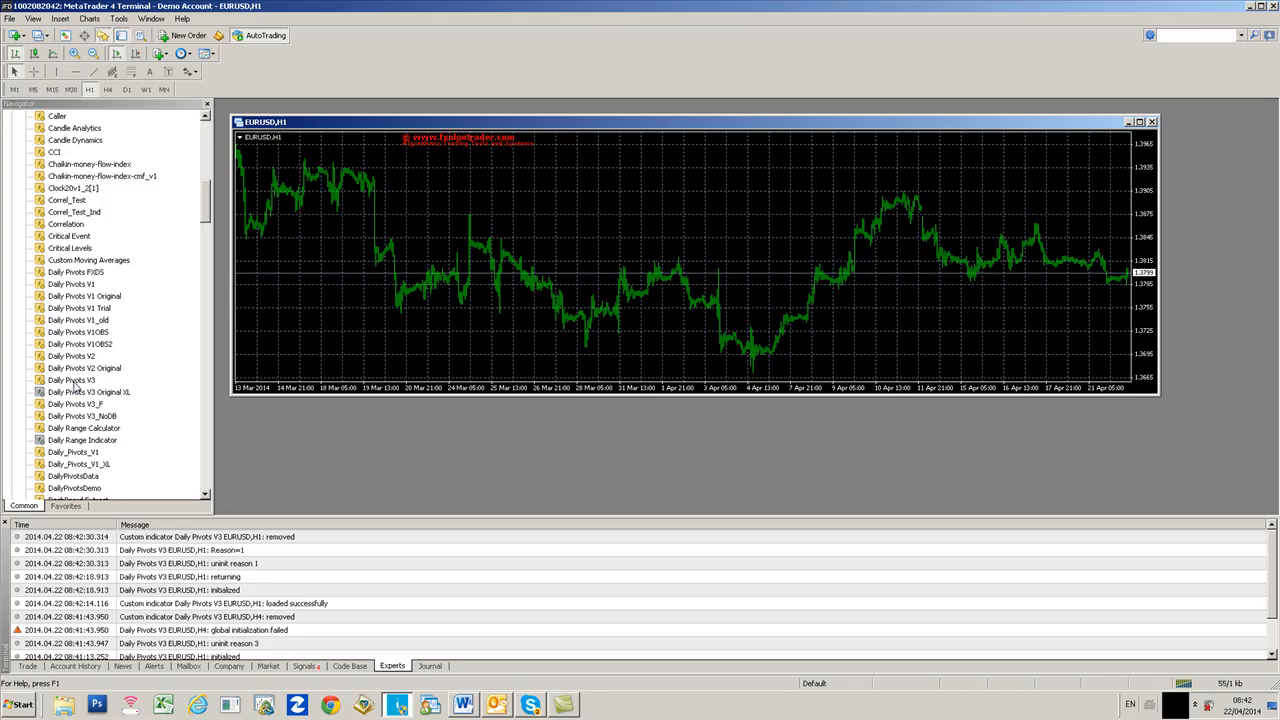
- Drag Daily Pivots V3 onto the EURUSD H1 chart again and confirm the Custom Indicator dialog
drag(75, 384, 281, 355)
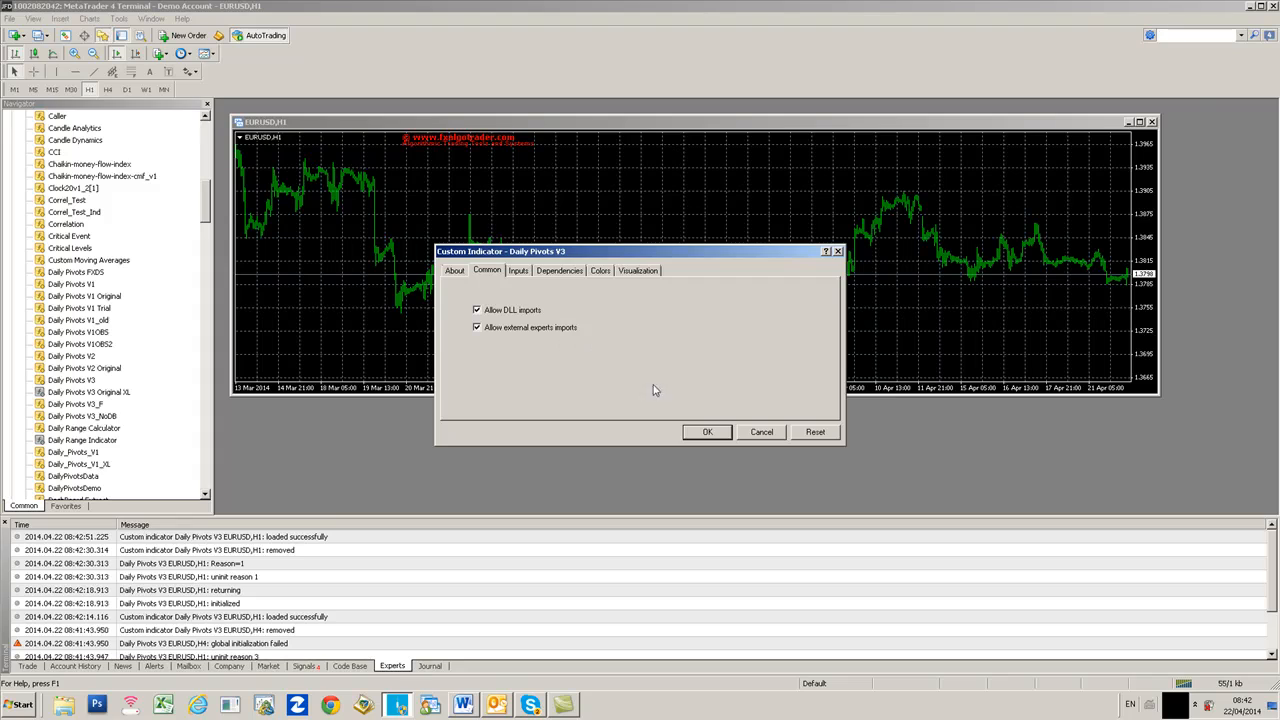
click(694, 436)
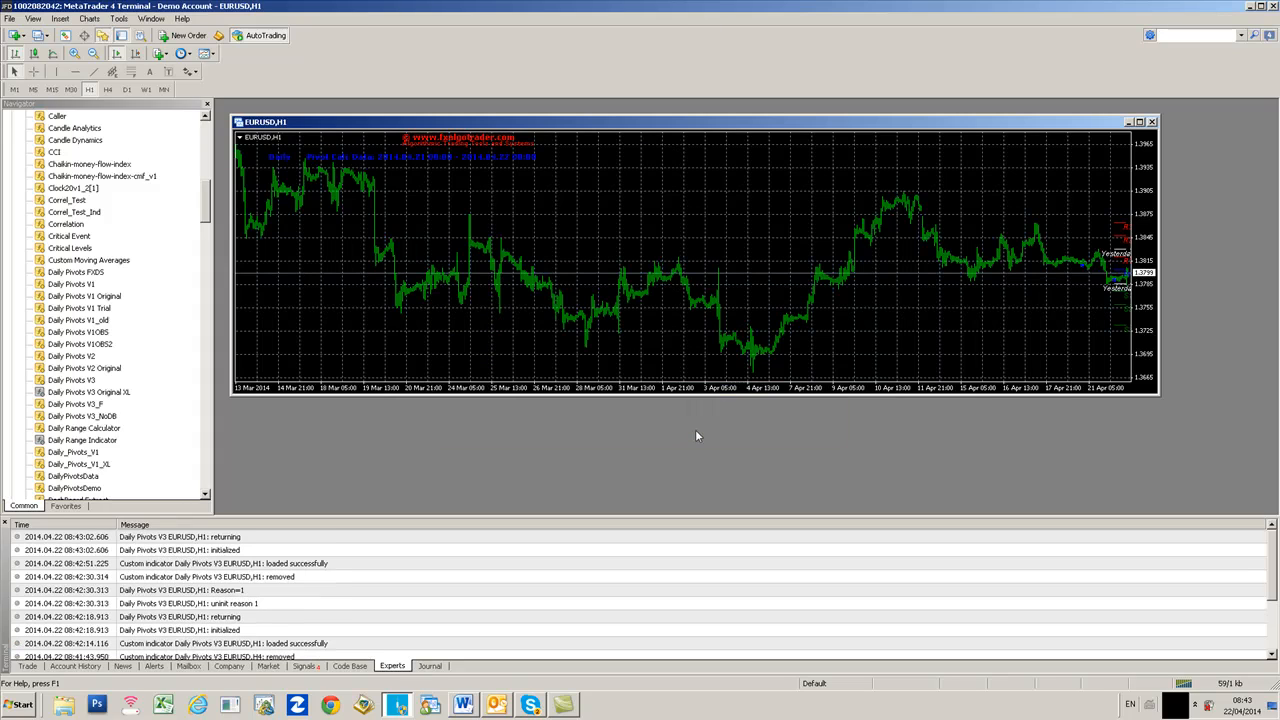
- Hide the grid, maximise the chart, toggle Chart Shift, zoom in and switch to candlesticks
right_click(651, 209)
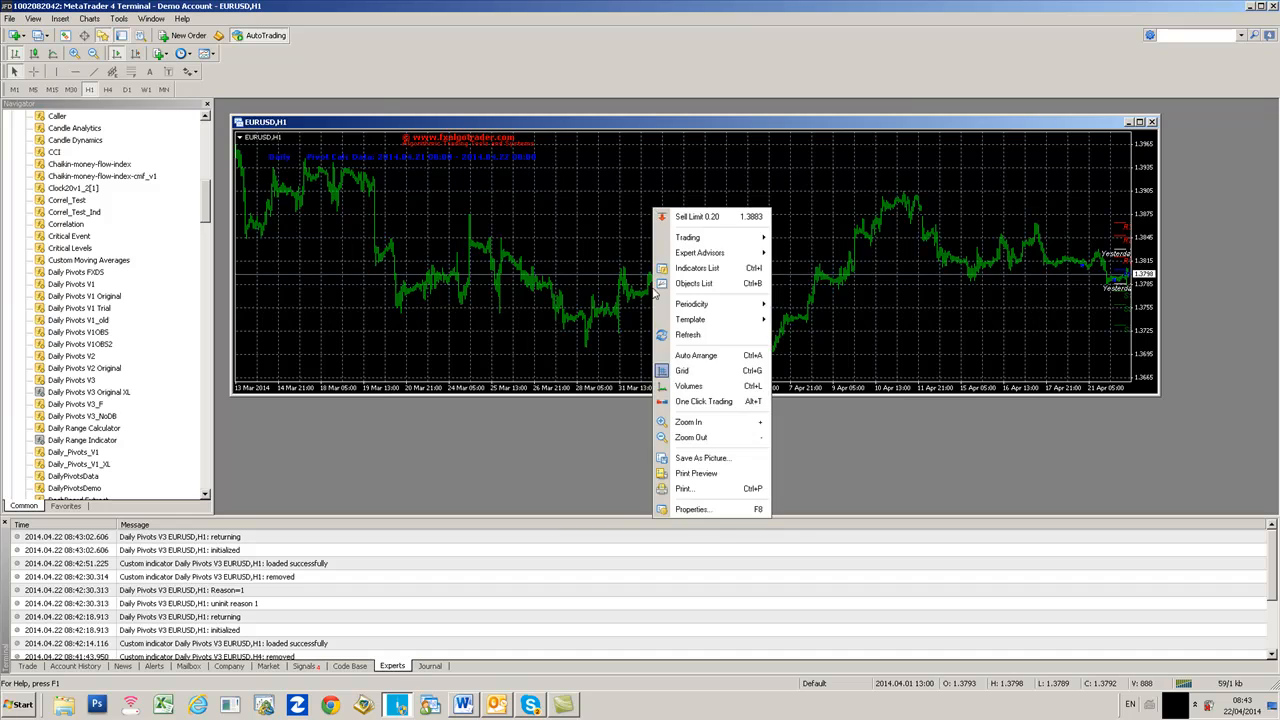
click(690, 370)
click(1139, 122)
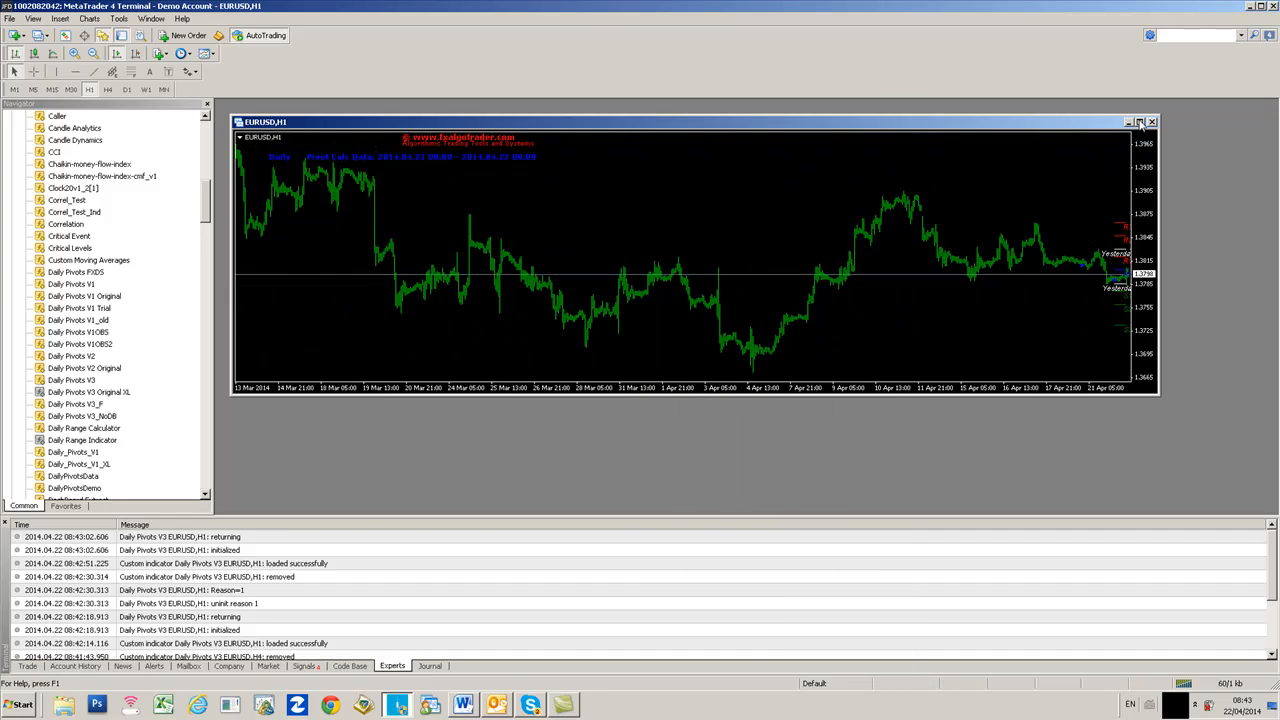
click(135, 54)
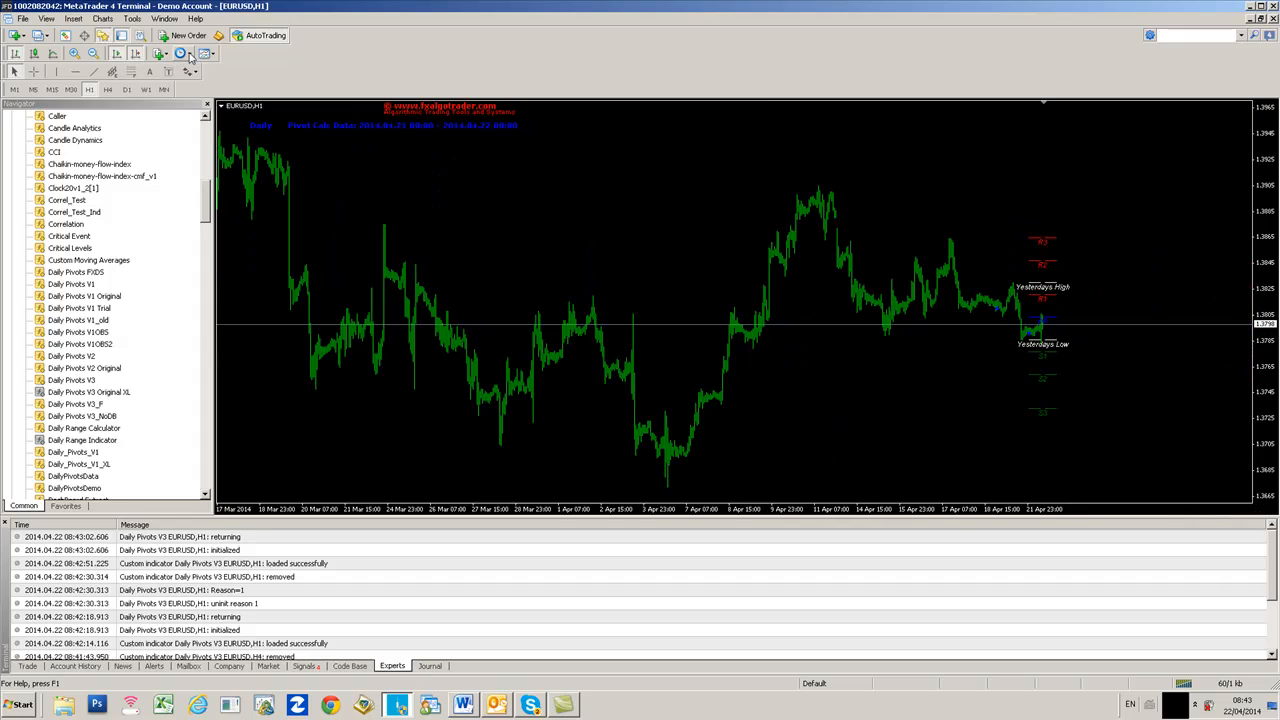
click(74, 53)
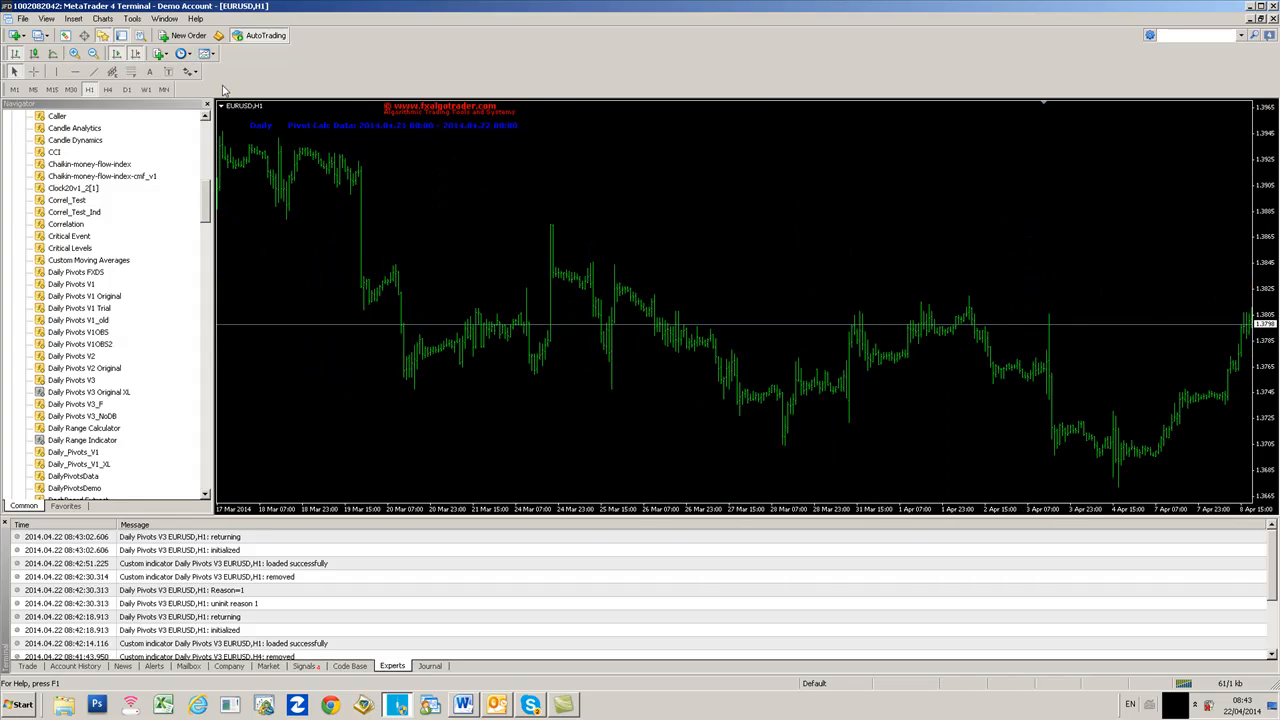
click(34, 54)
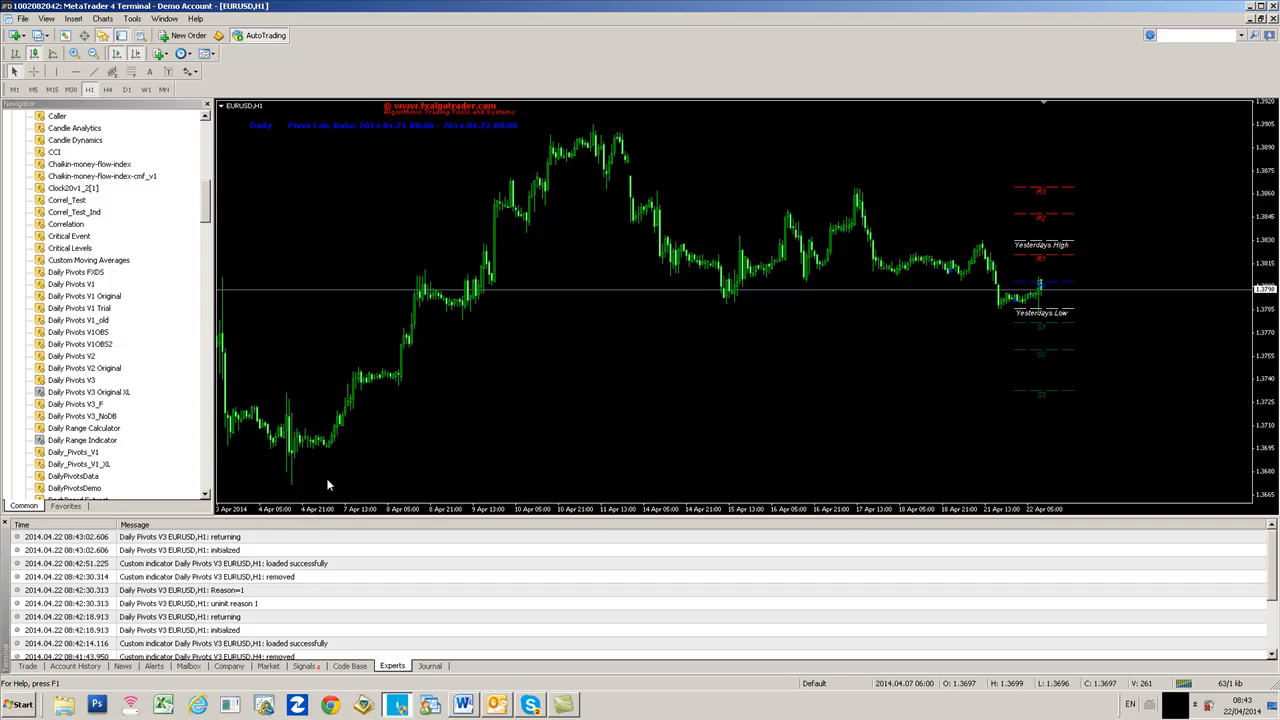
- Check the Experts log for the indicator's loaded-successfully entry
click(316, 567)
scroll(322, 575, down, 1)
scroll(322, 575, down, 2)
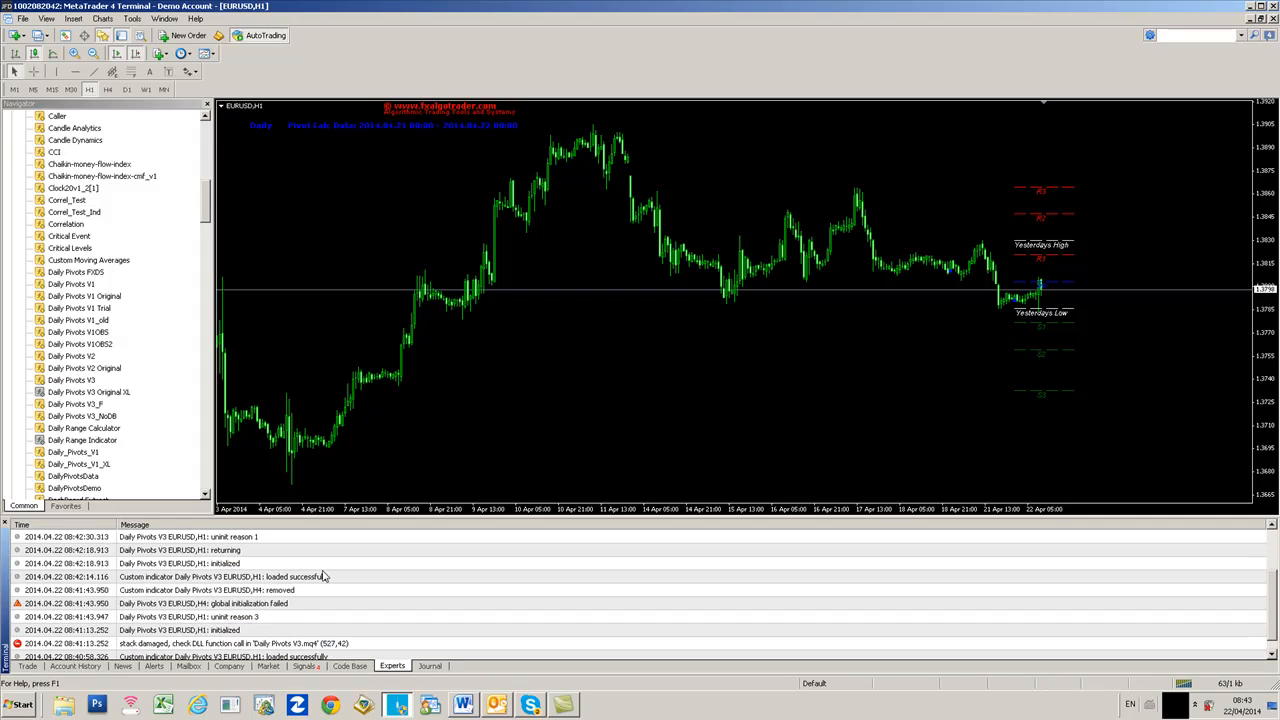